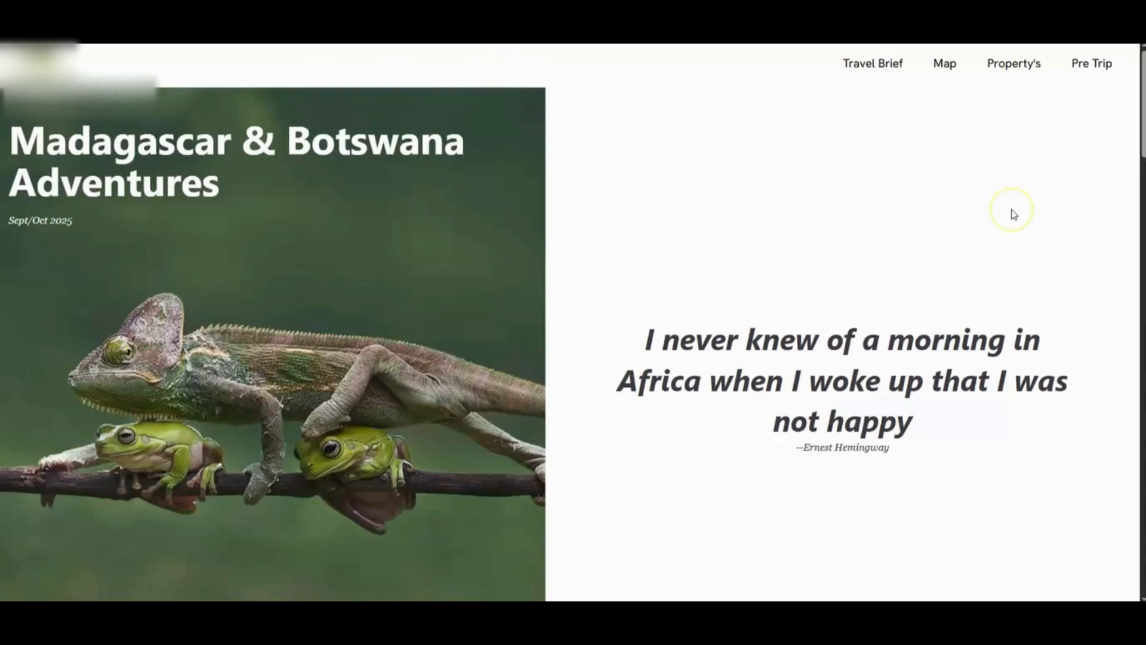
Step: Look through the Madagascar & Botswana Adventures cover and read the day-by-day itinerary overview in its Travel Brief
scroll(1004, 212, "down", 3)
scroll(1012, 214, "down", 3)
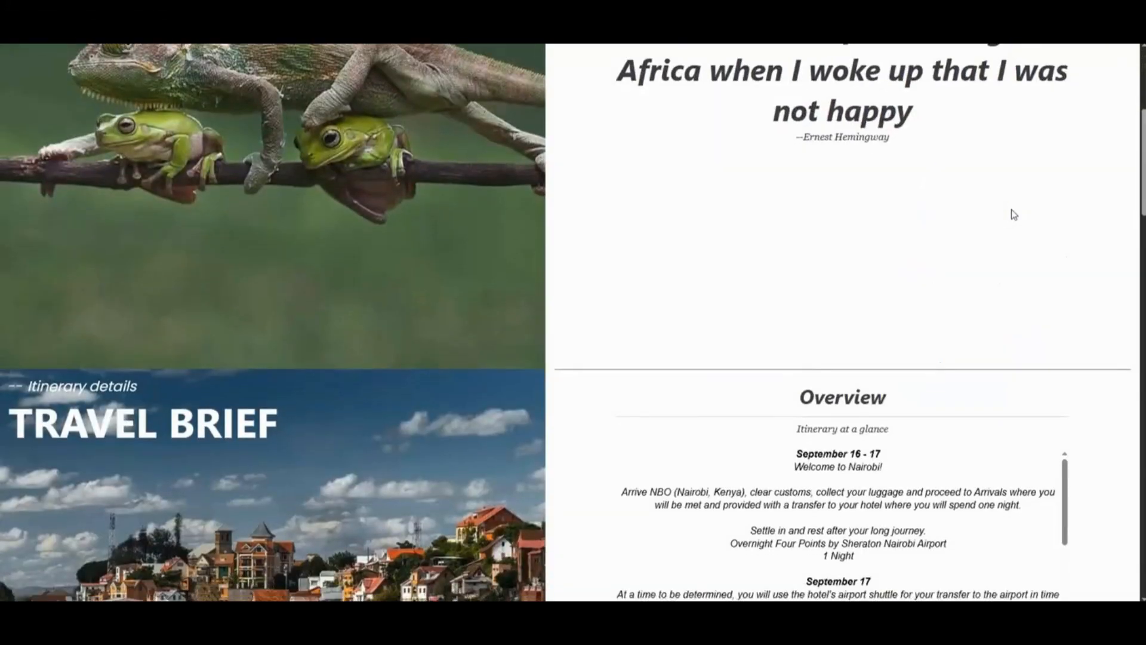
scroll(1013, 215, "down", 3)
scroll(1075, 204, "down", 1)
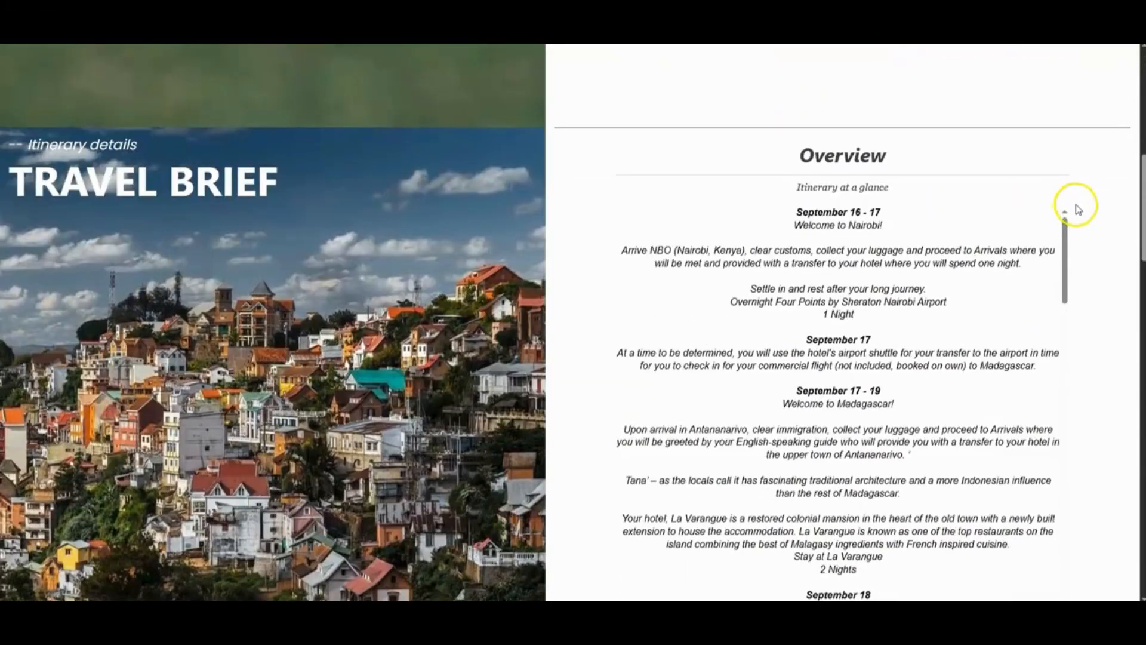
scroll(1100, 204, "down", 1)
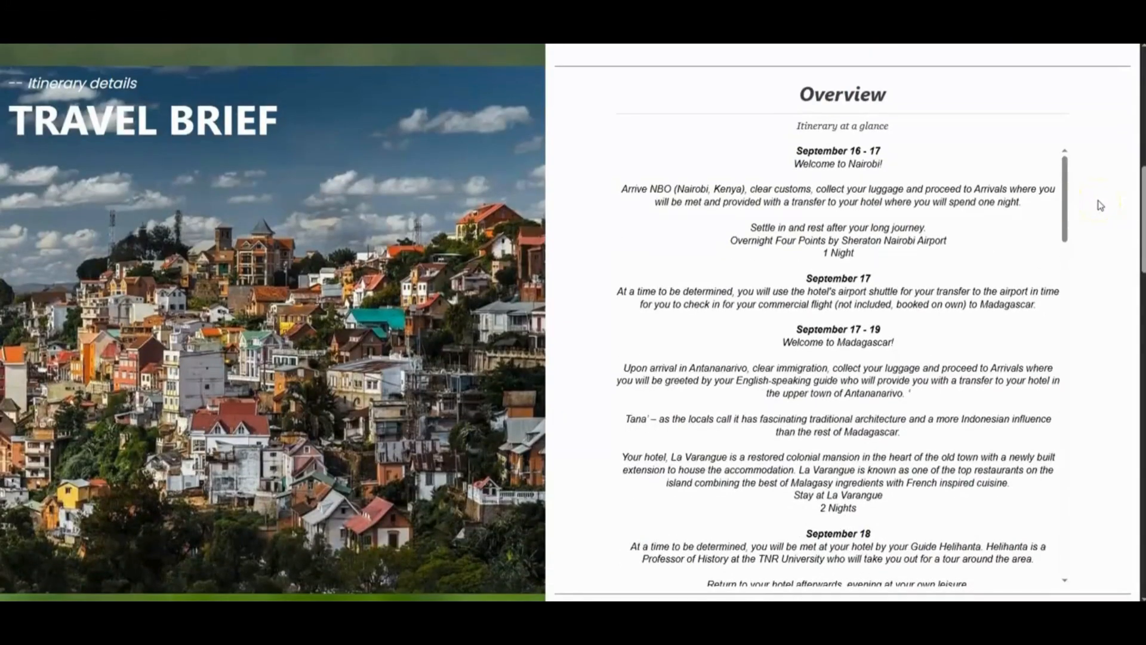
scroll(1100, 205, "down", 1)
scroll(1100, 205, "up", 1)
scroll(998, 230, "down", 1)
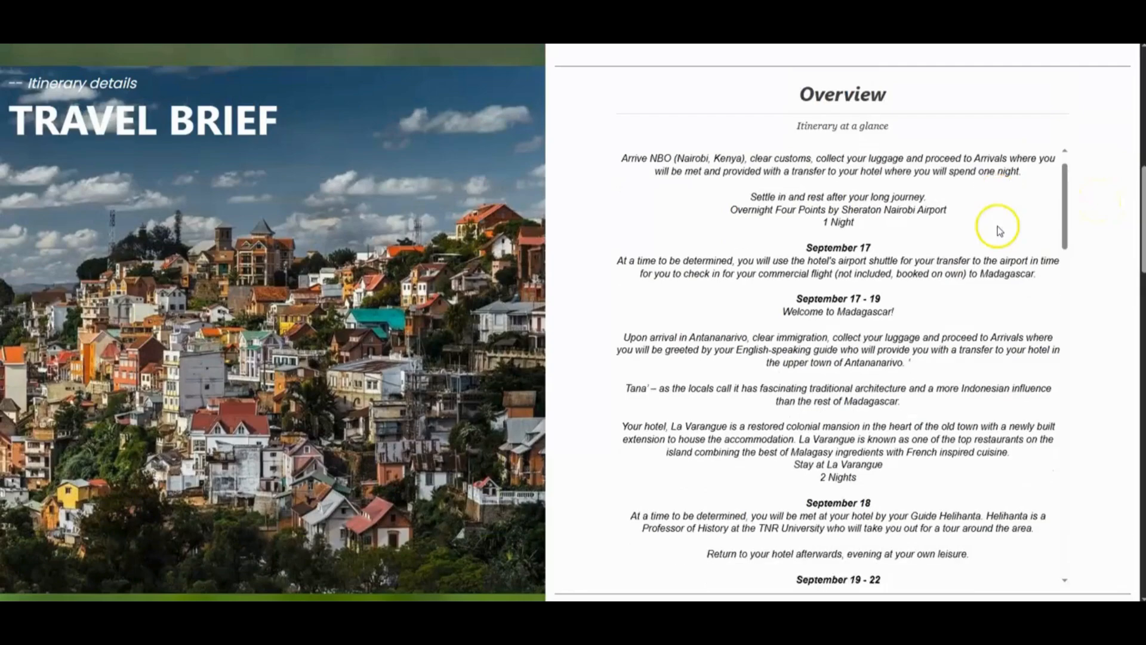
scroll(998, 230, "down", 6)
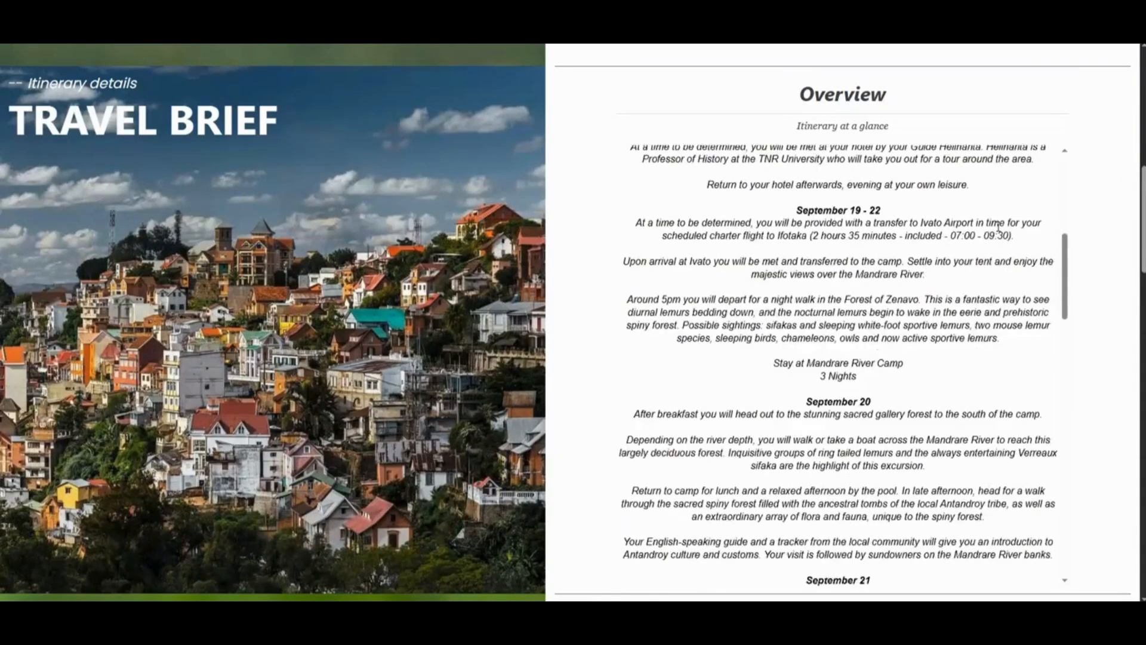
scroll(999, 226, "down", 4)
scroll(998, 227, "down", 5)
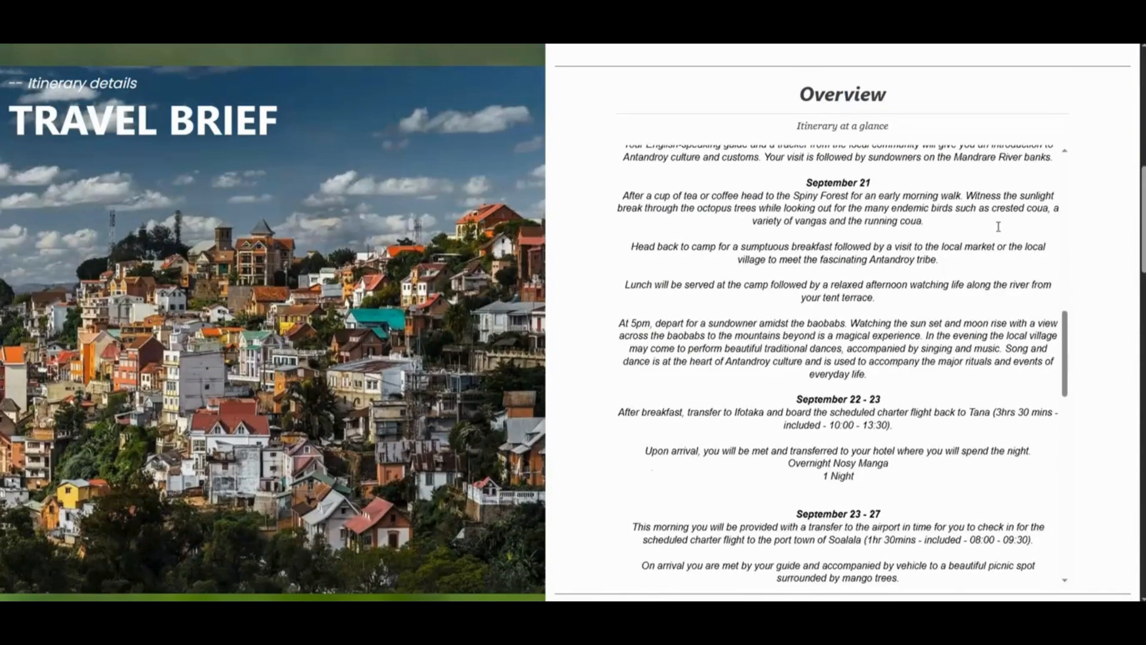
scroll(999, 227, "down", 3)
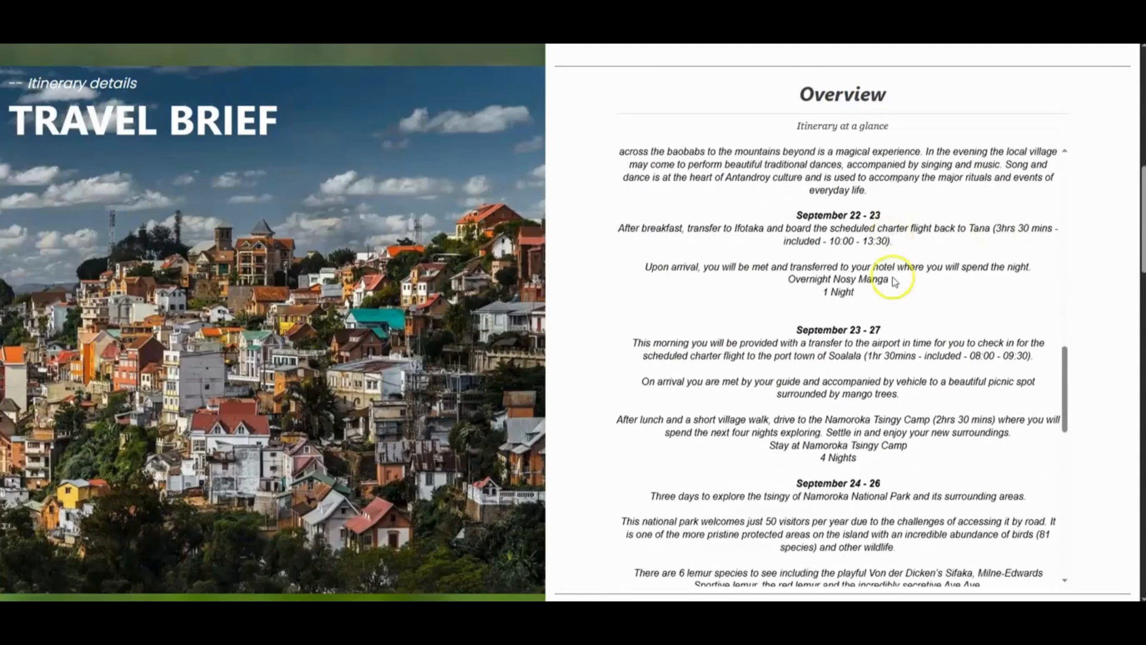
scroll(911, 335, "down", 4)
scroll(928, 355, "down", 4)
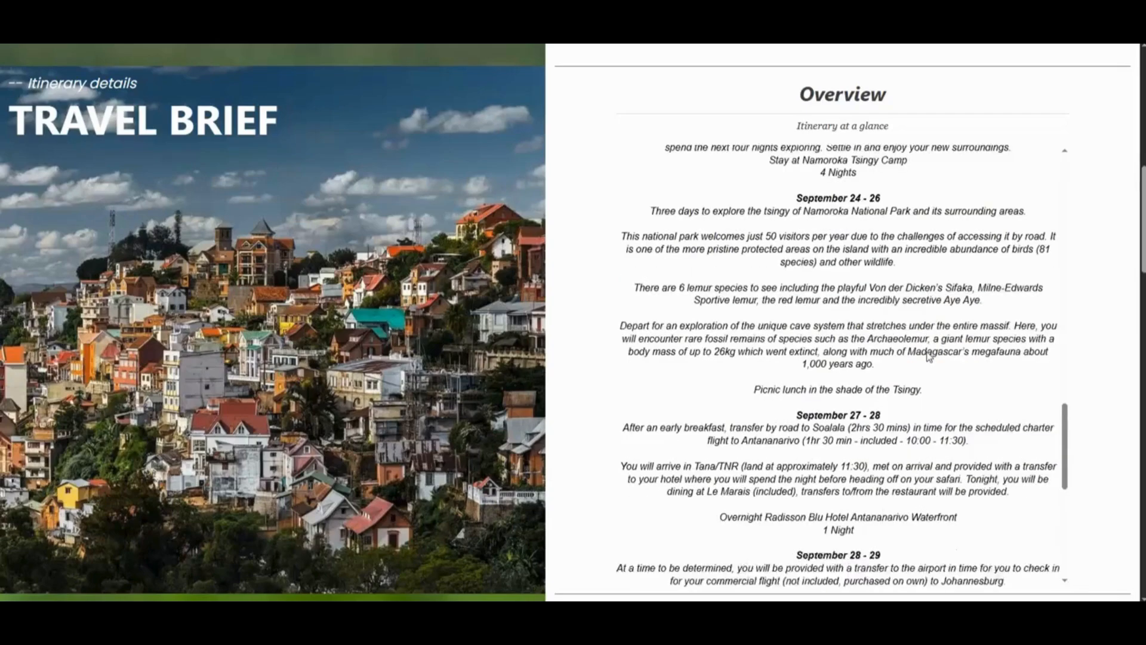
scroll(1110, 349, "down", 3)
scroll(1110, 349, "down", 3)
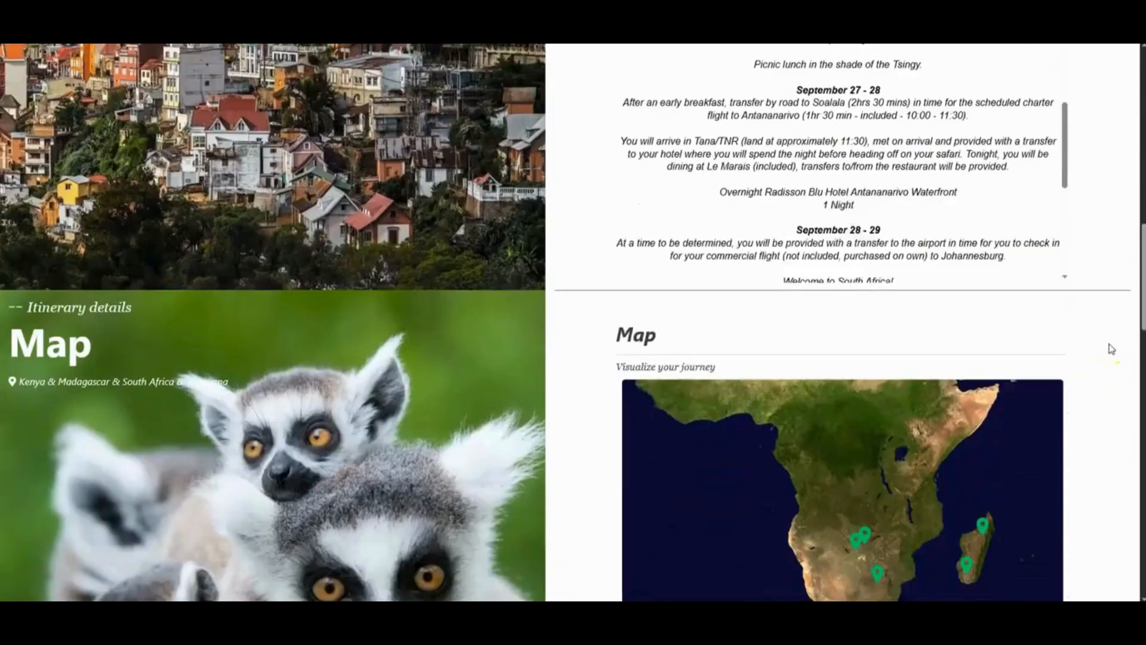
Step: Examine the journey map with its key dates and the Four Points by Sheraton NBO property section
scroll(1111, 349, "down", 1)
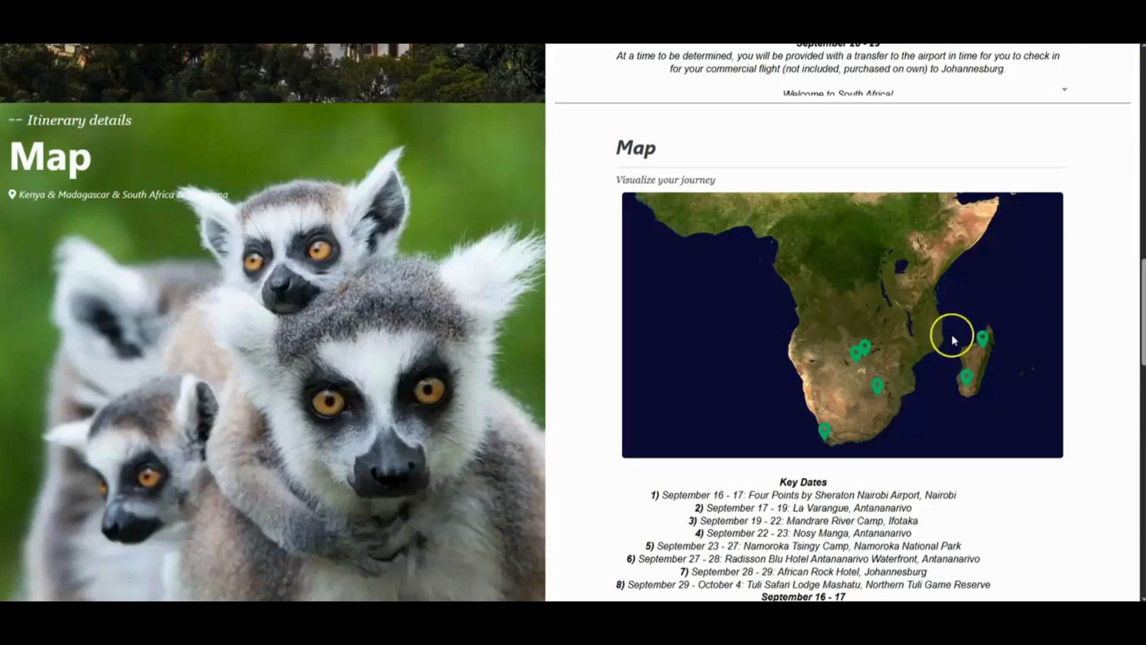
scroll(1098, 355, "down", 6)
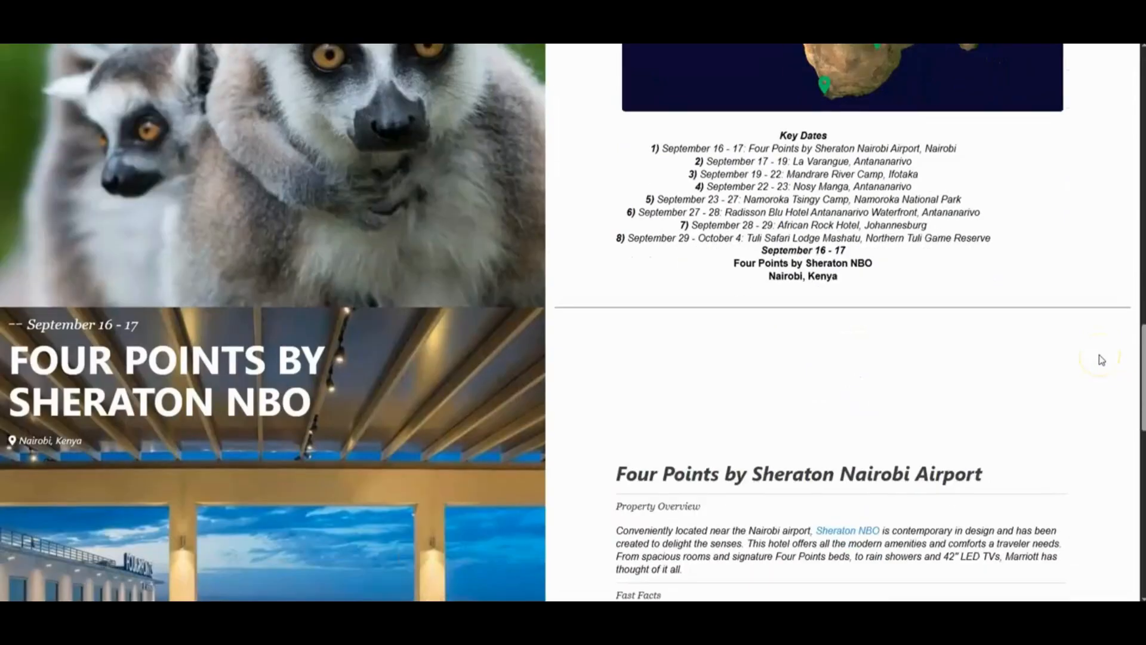
scroll(1099, 355, "down", 4)
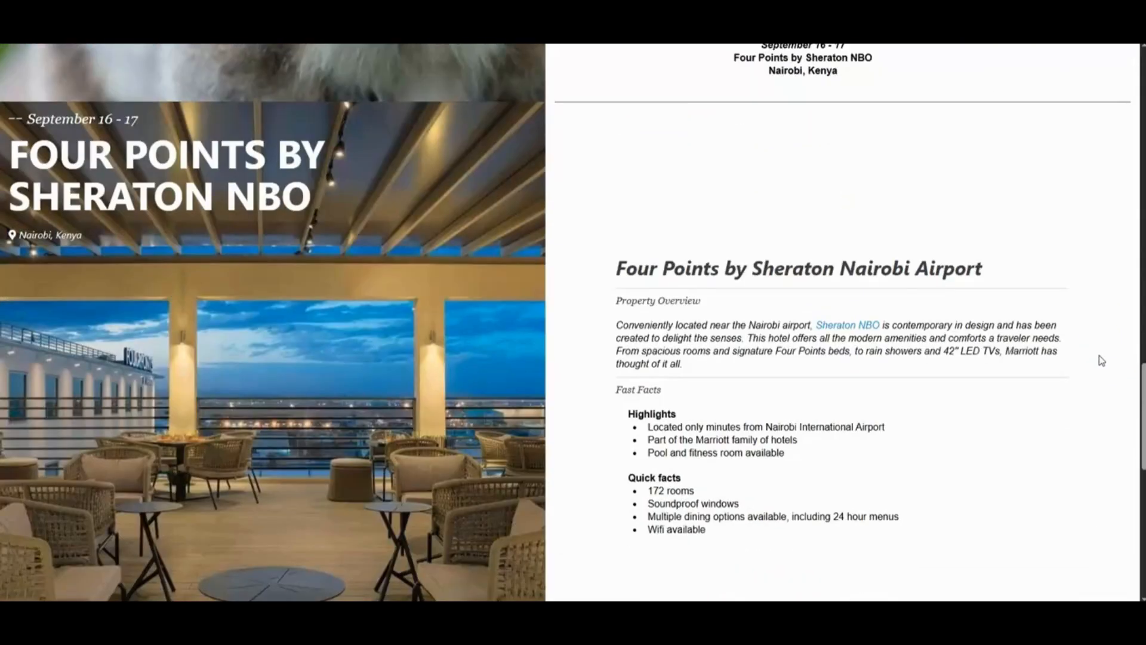
scroll(1098, 356, "down", 1)
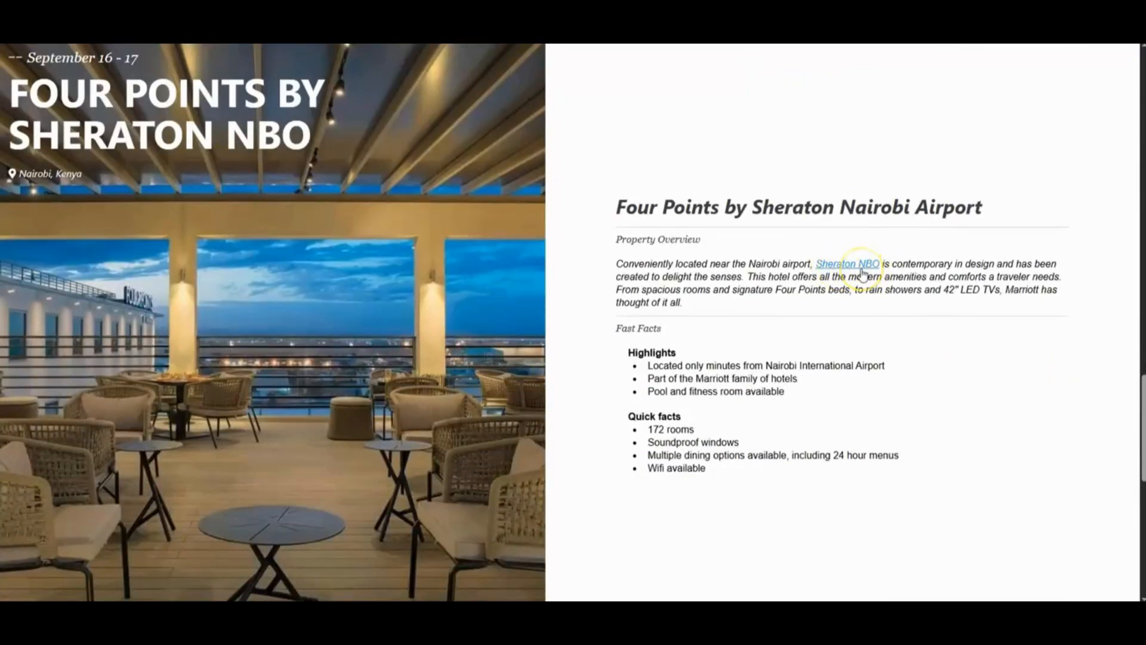
scroll(1092, 294, "down", 7)
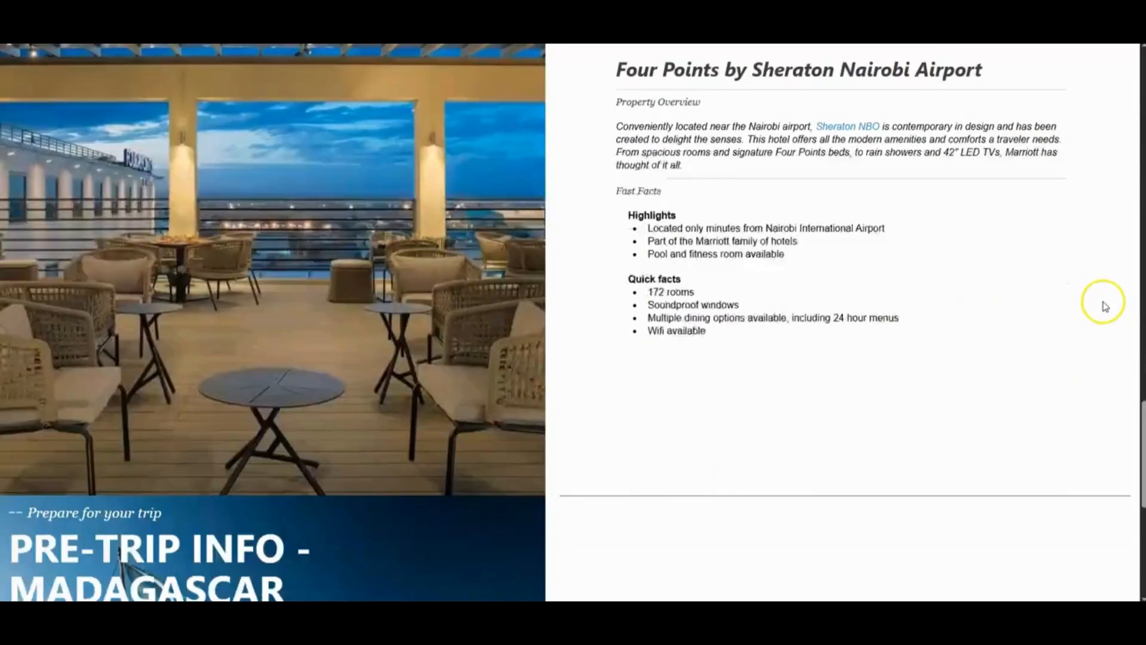
Step: Read the Passports and Visas and Luggage Restrictions details under Pre-Trip Info - Madagascar, collapsing each when done
scroll(1104, 306, "down", 2)
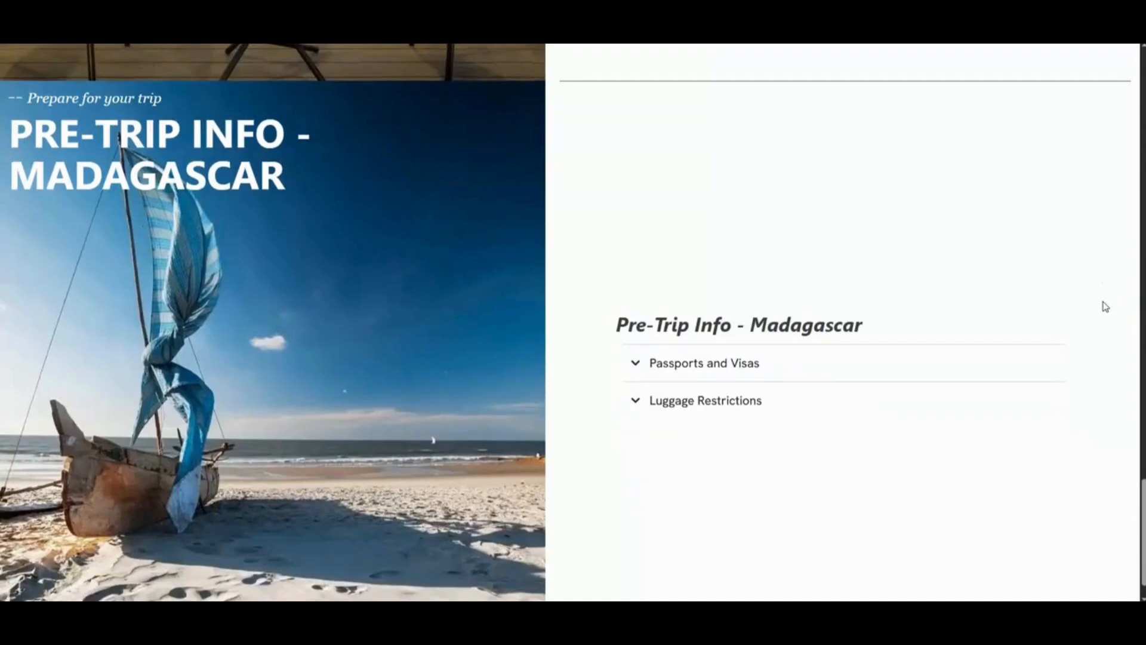
scroll(1105, 306, "down", 1)
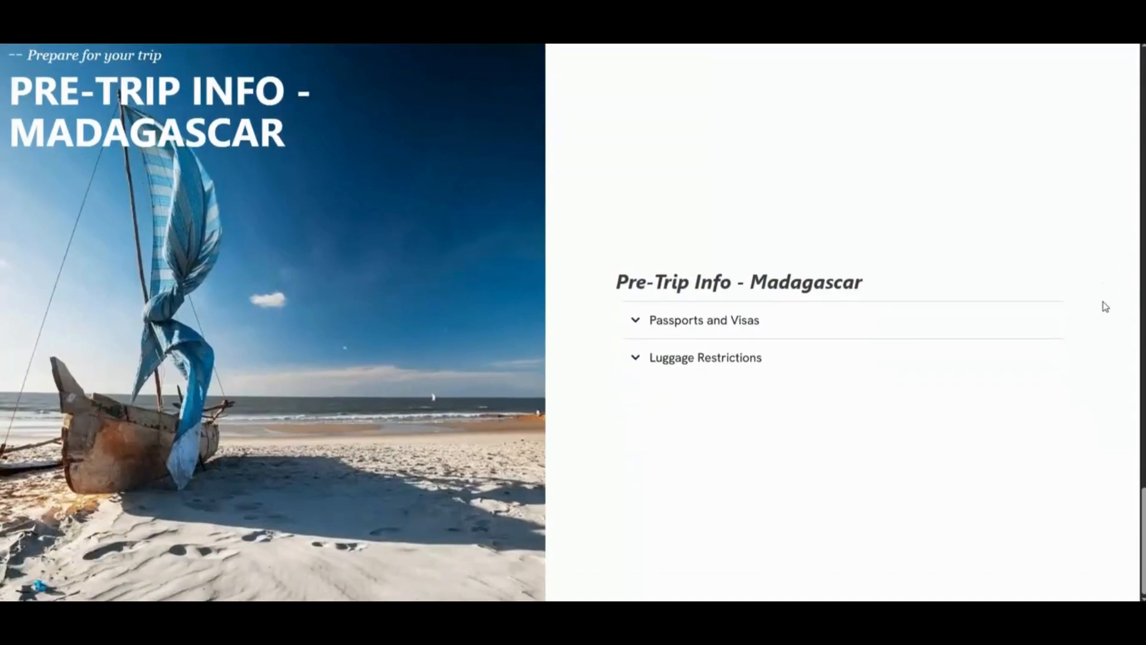
left_click(636, 321)
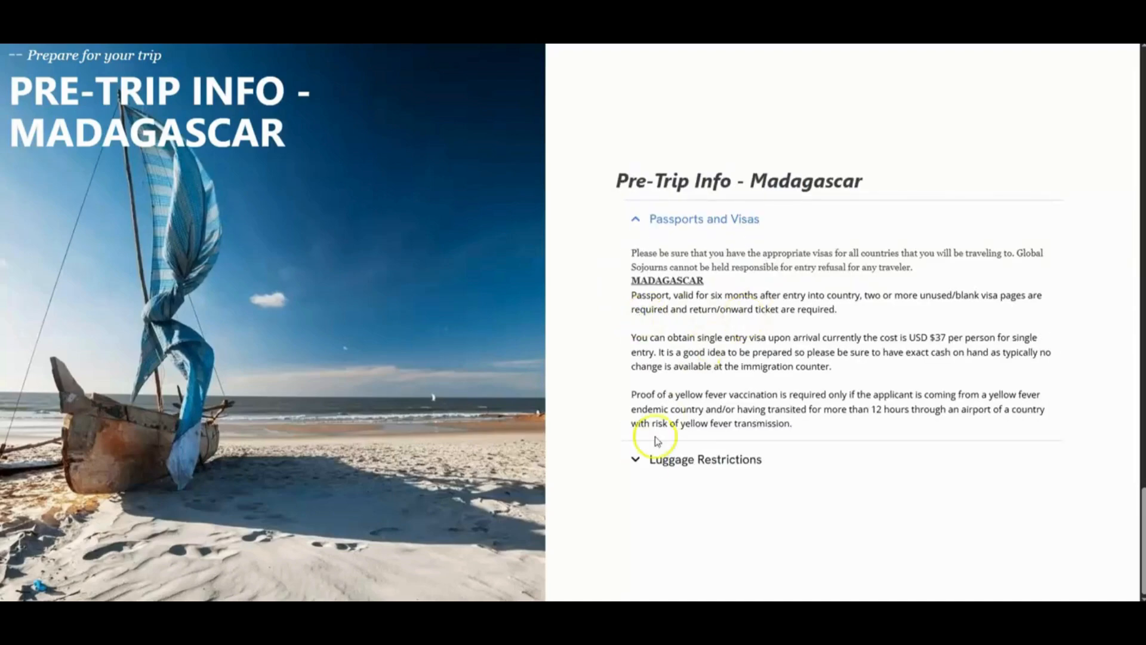
left_click(636, 219)
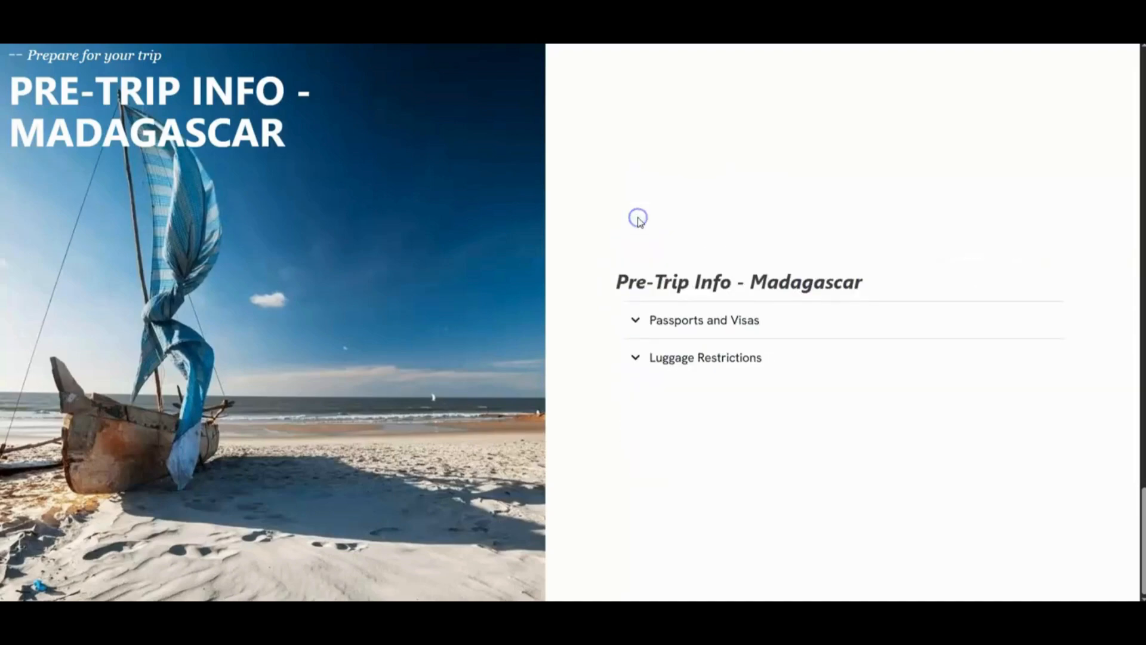
left_click(634, 358)
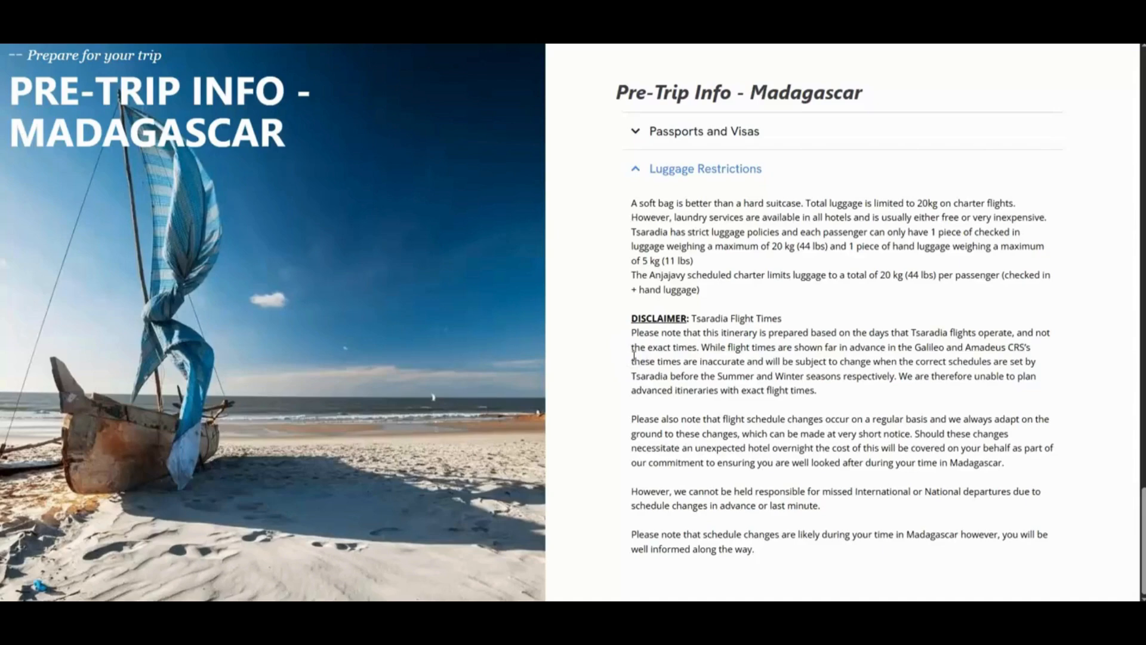
left_click(636, 169)
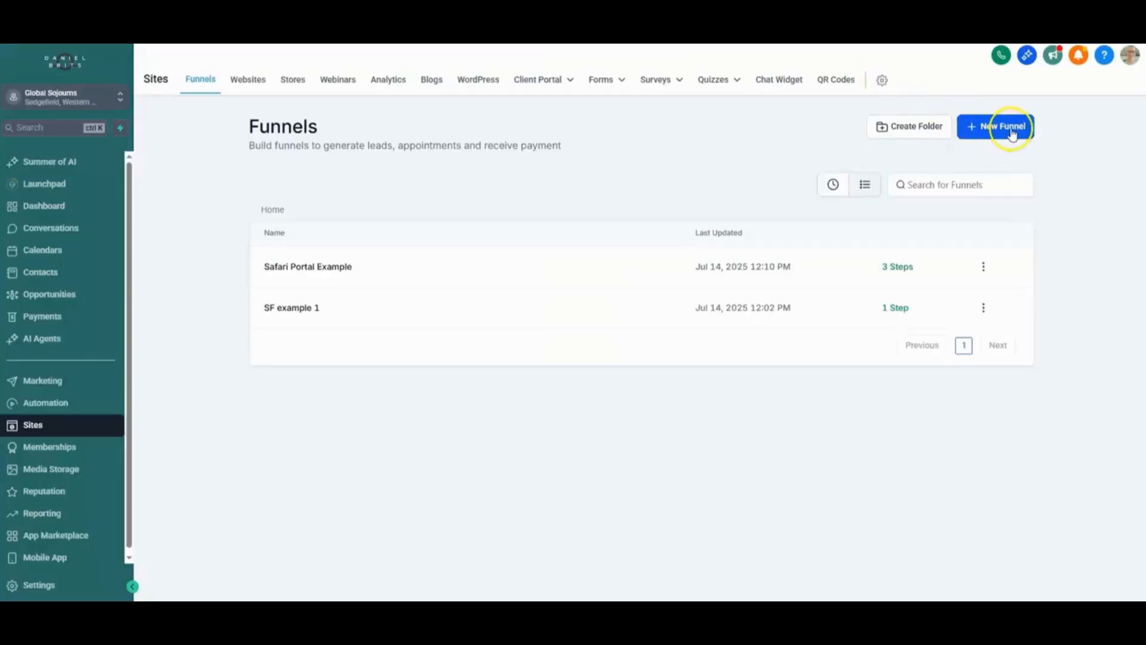
Step: Create a new funnel from blank named "Madagascar"
left_click(1012, 130)
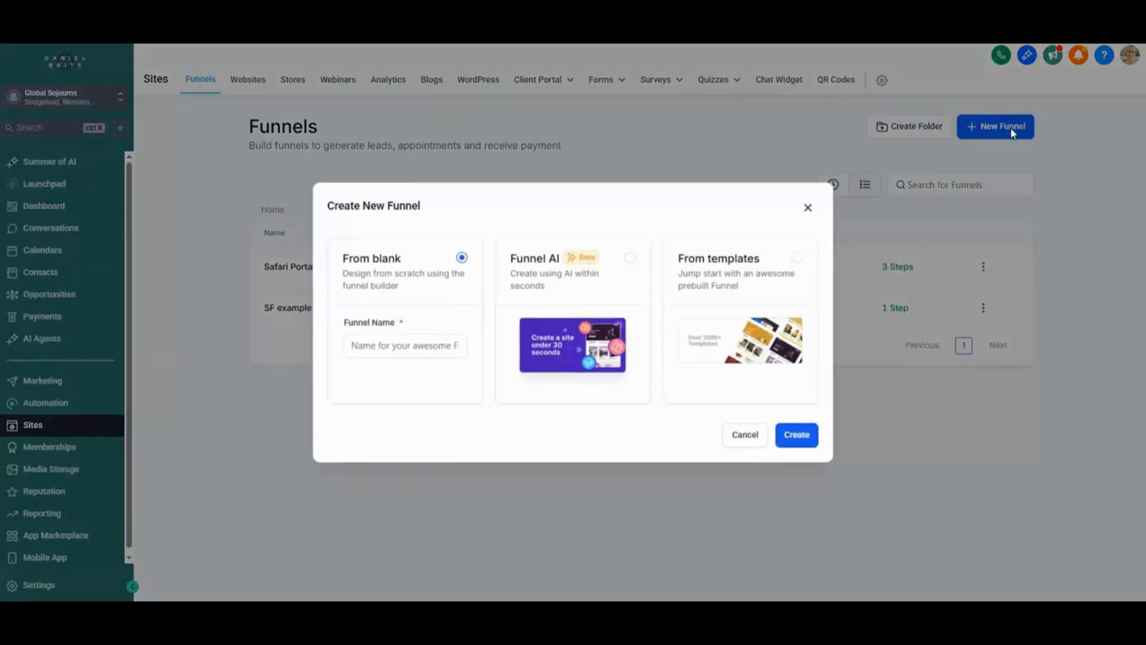
left_click(394, 346)
type("Madagascar")
left_click(796, 436)
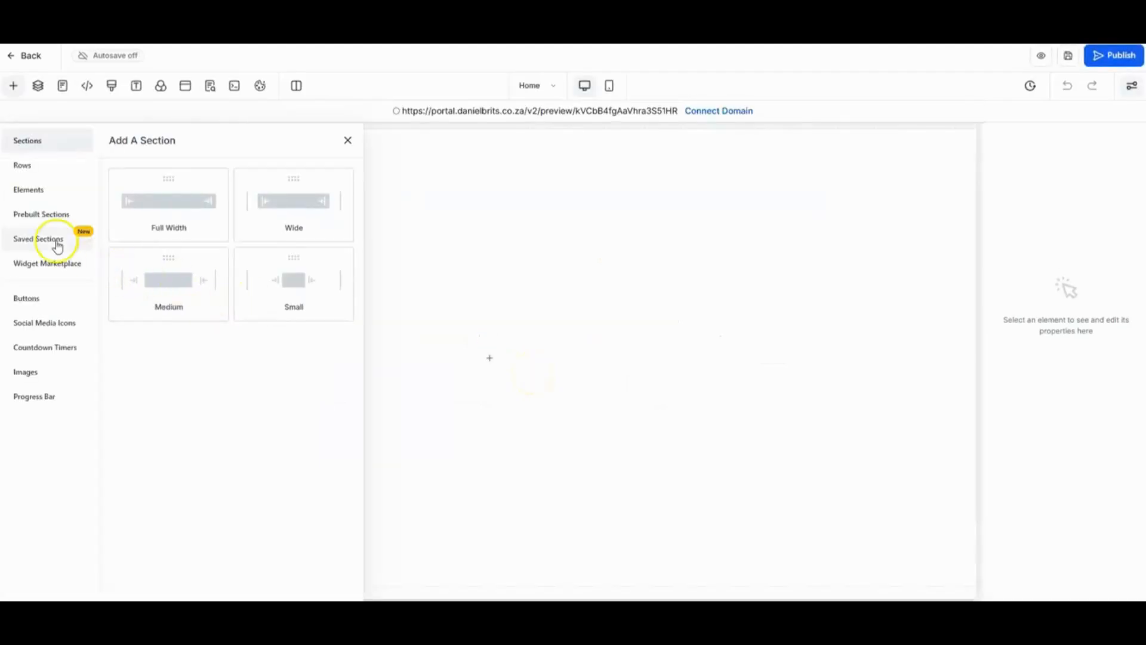
Step: Add the saved universal sections cover page, pre trip info - madagascar and four points by sheraton nbo to the blank page
left_click(57, 243)
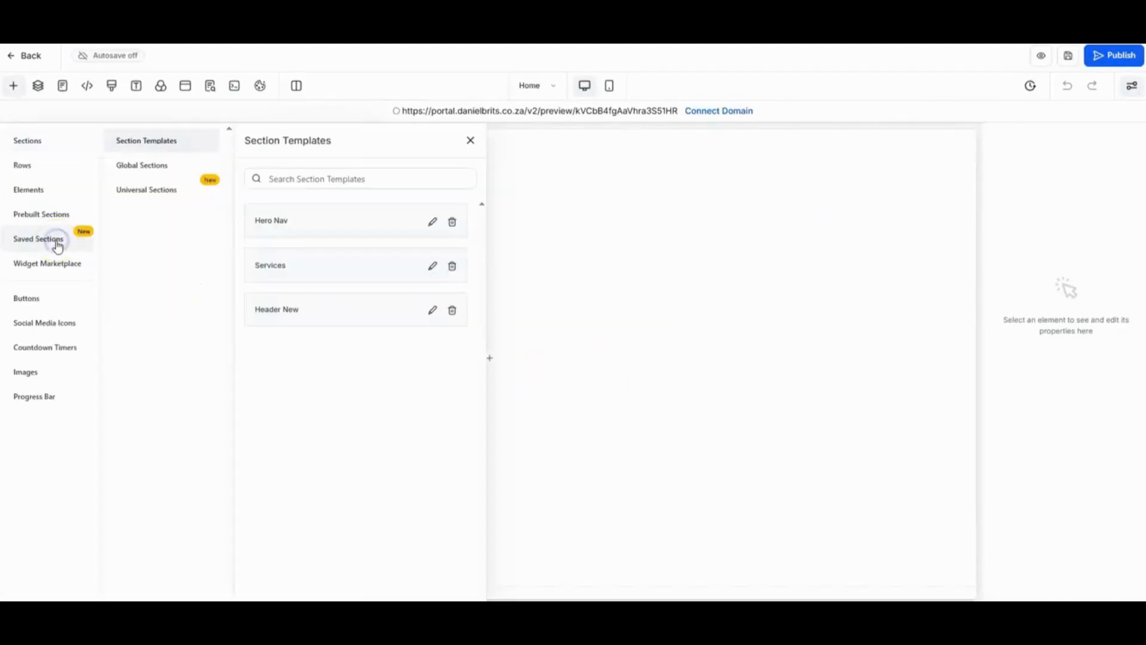
left_click(161, 195)
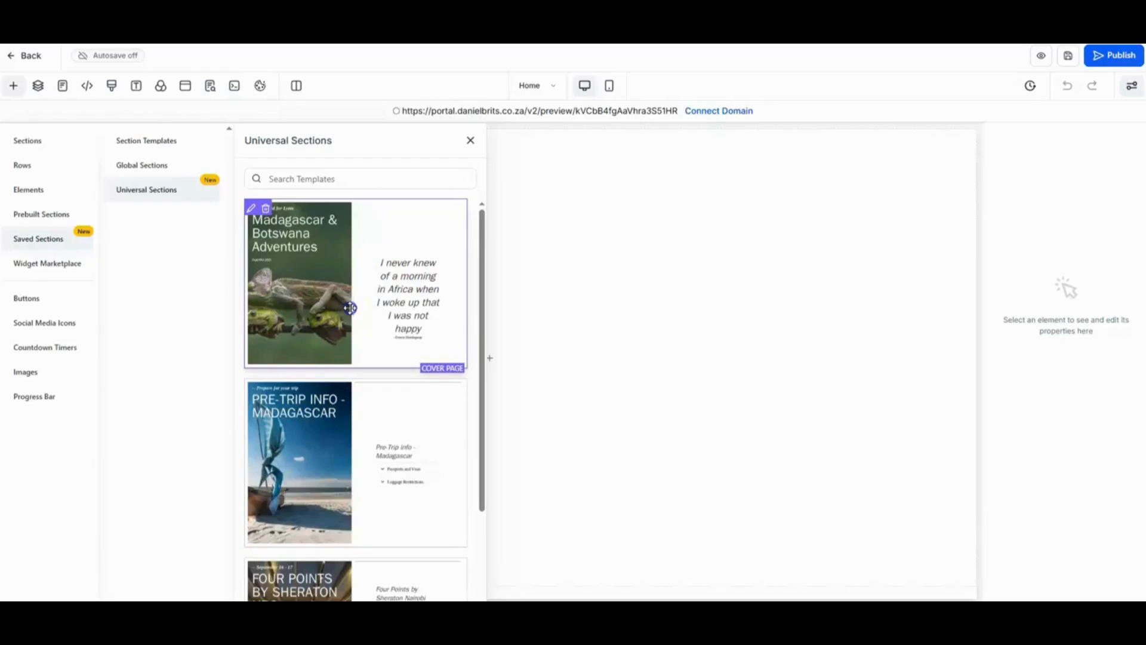
left_click_drag(351, 308, 578, 317)
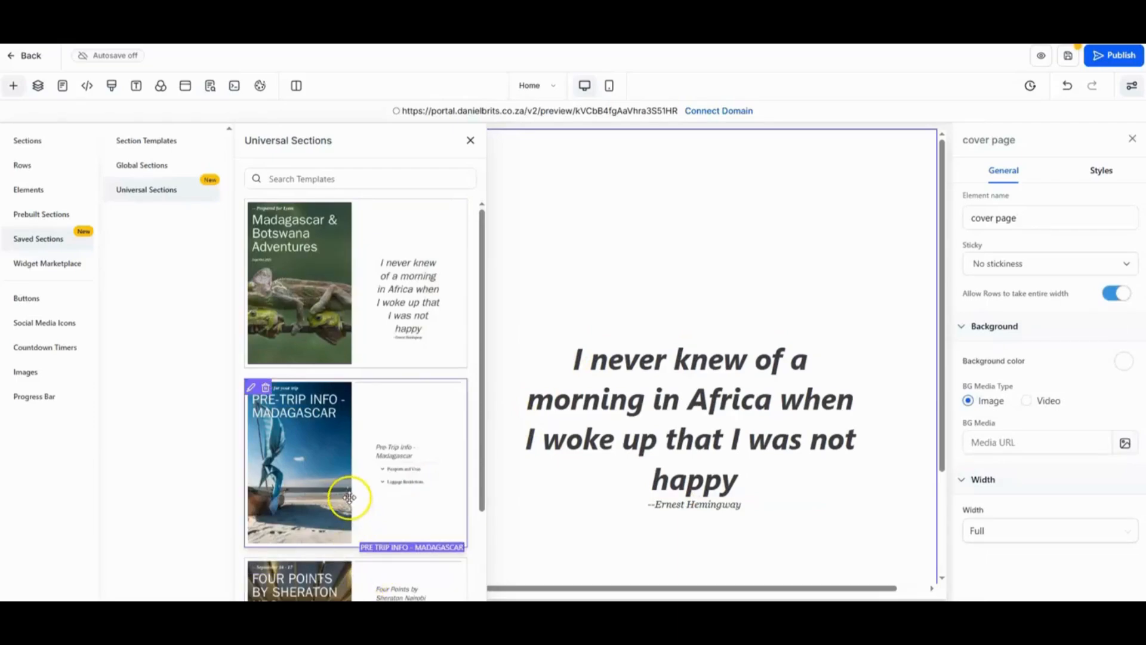
left_click_drag(345, 501, 586, 500)
left_click_drag(334, 588, 601, 545)
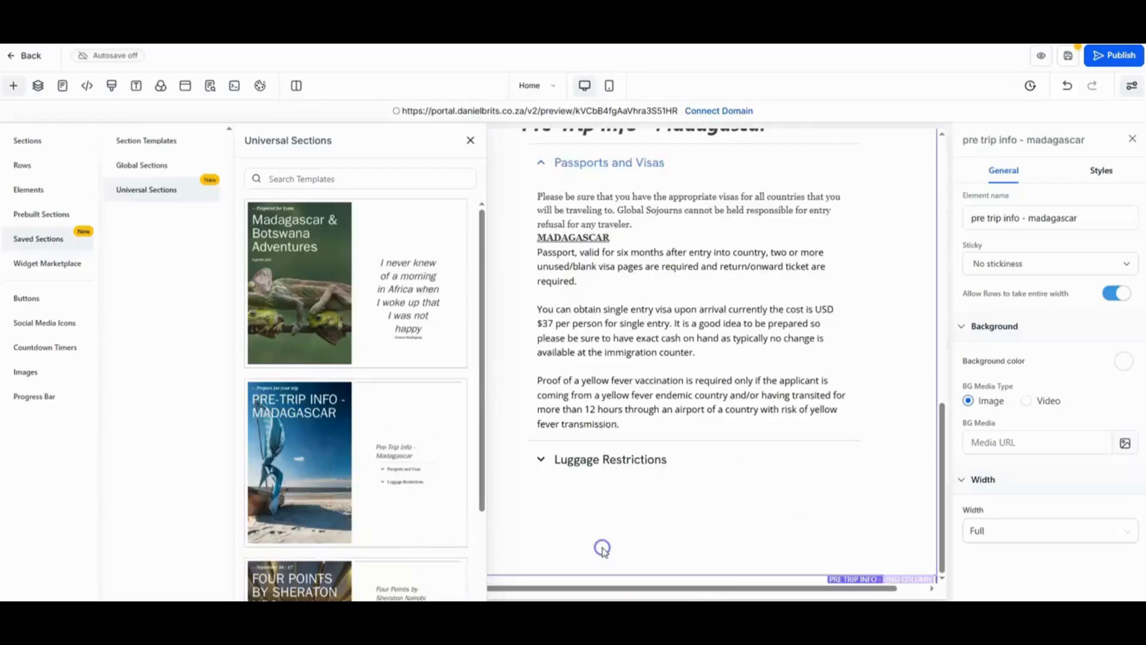
left_click(470, 141)
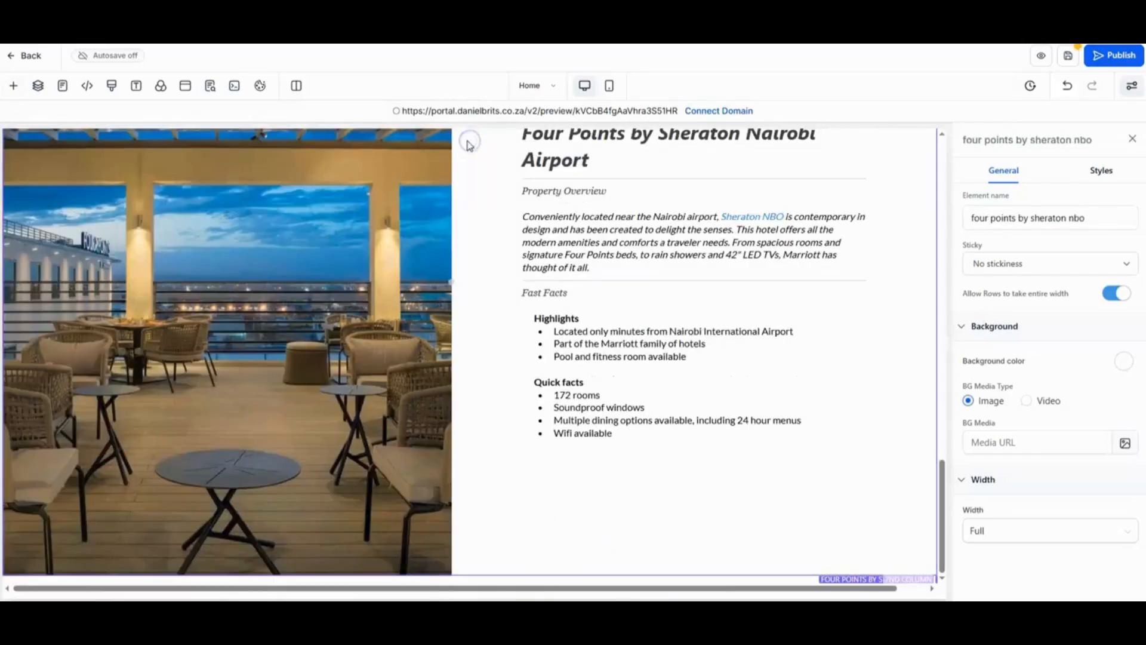
Step: Reorder the page layers so the four points by sheraton nbo section sits above pre trip info - madagascar
left_click(39, 87)
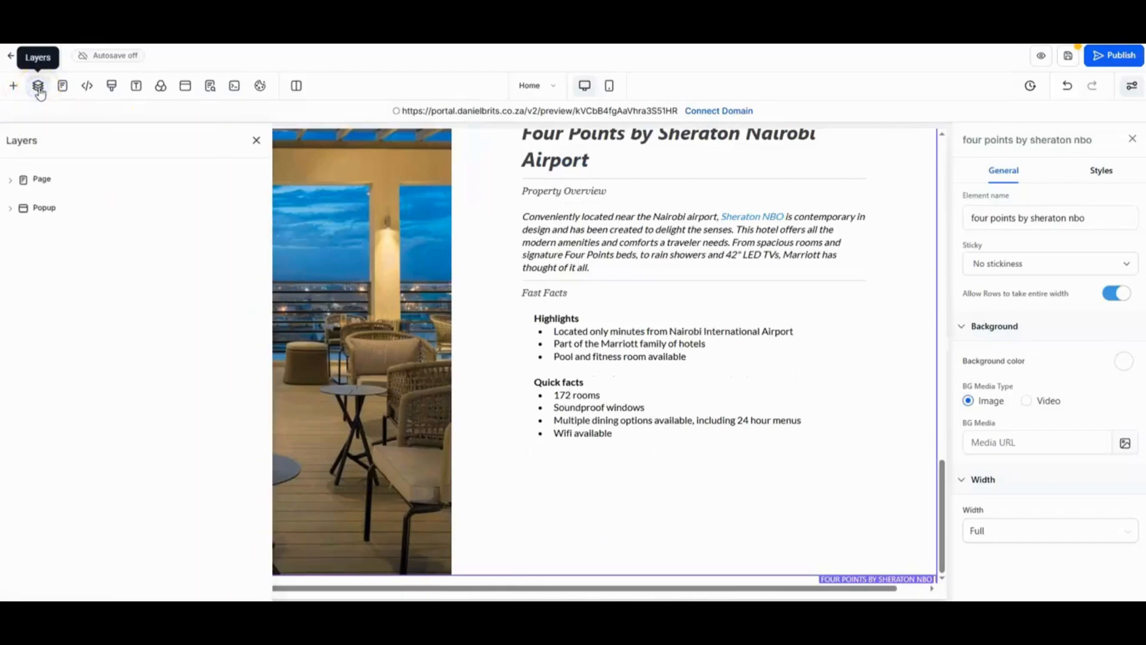
left_click(12, 181)
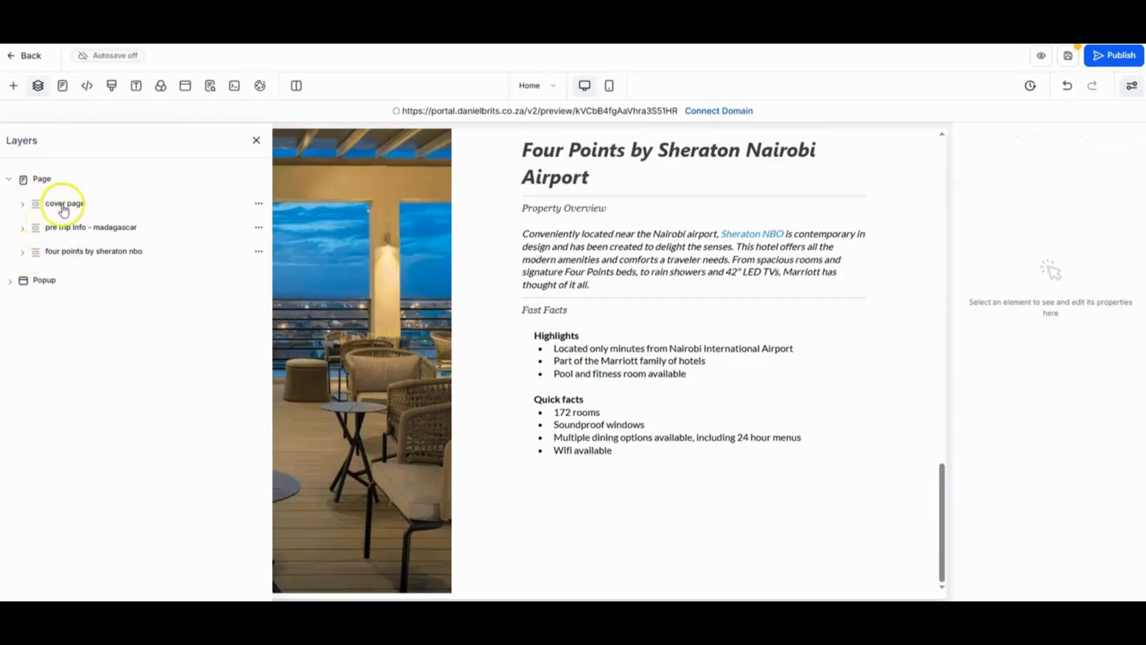
left_click_drag(38, 256, 65, 232)
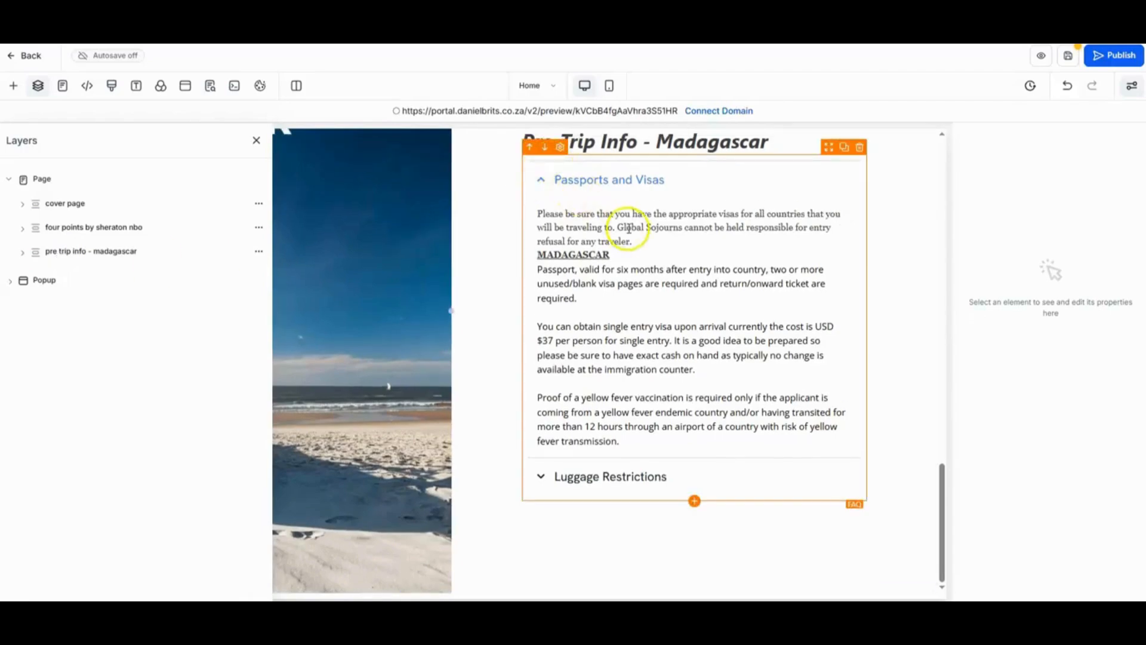
Step: Replace the word "Nairobi" with "the" in the first sentence of the Four Points by Sheraton property overview paragraph
left_click(115, 227)
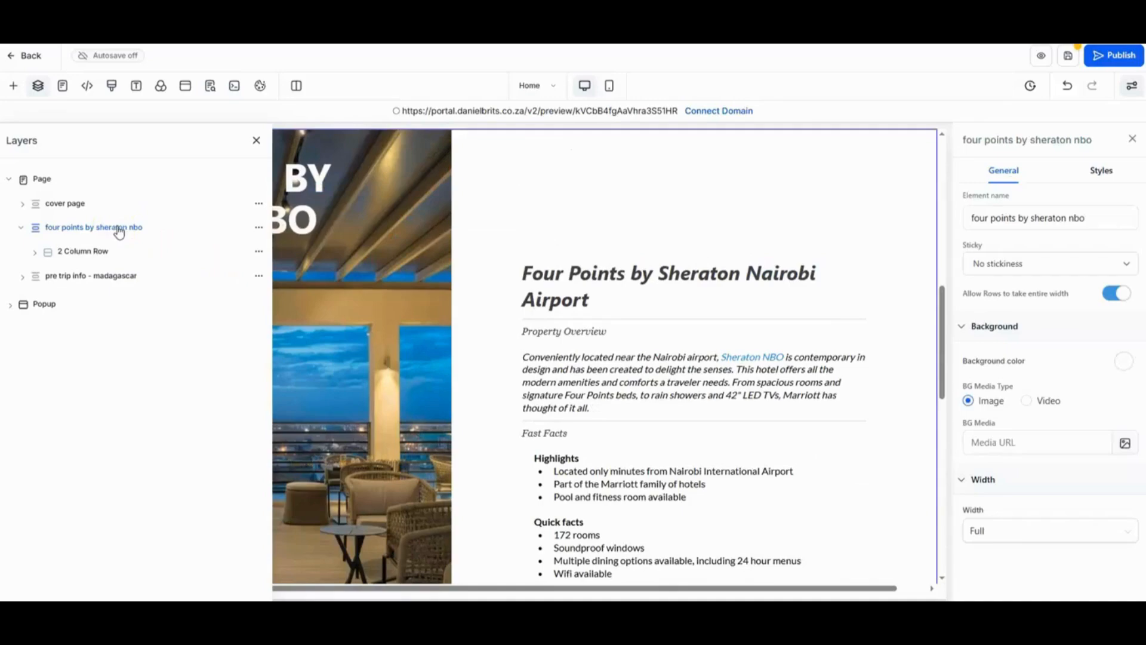
left_click(256, 141)
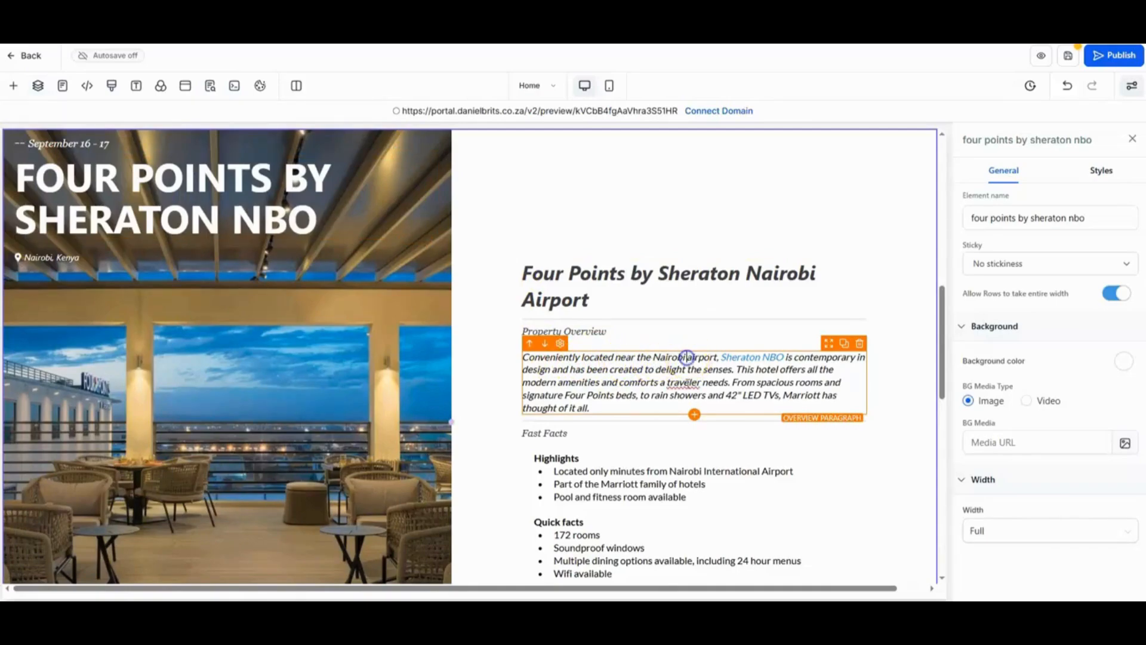
left_click(687, 359)
key("BackSpace")
key("BackSpace")
key("BackSpace")
key("BackSpace")
key("BackSpace")
key("BackSpace")
key("BackSpace")
key("BackSpace")
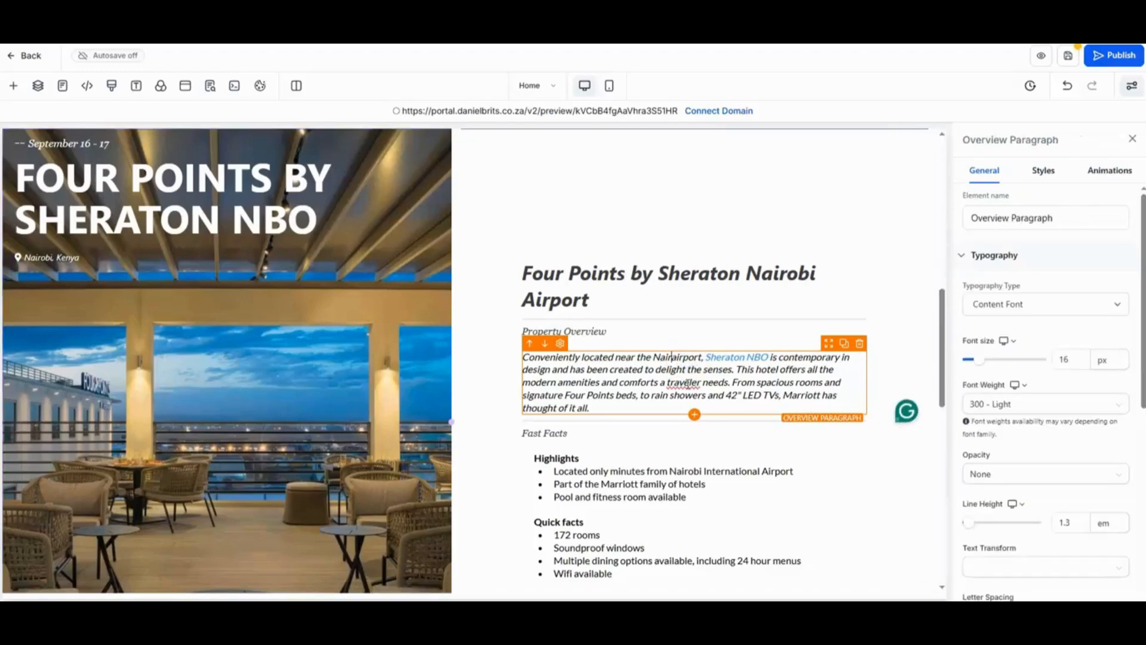
type("the")
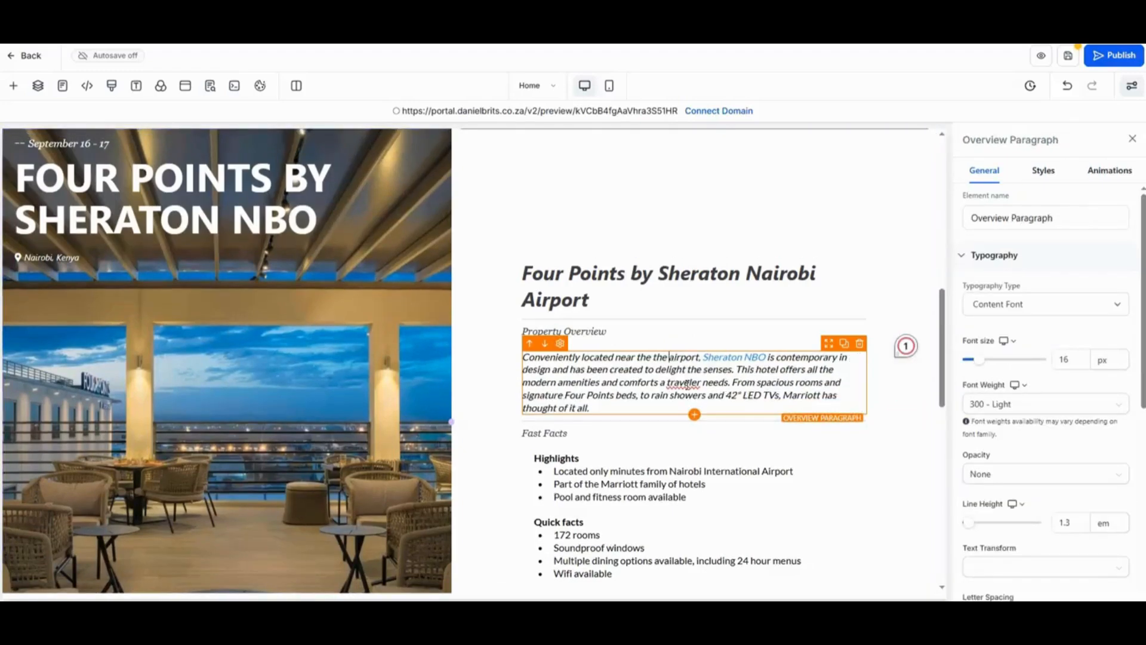
Step: Save the edited page and open its preview
left_click(1066, 58)
left_click(1042, 58)
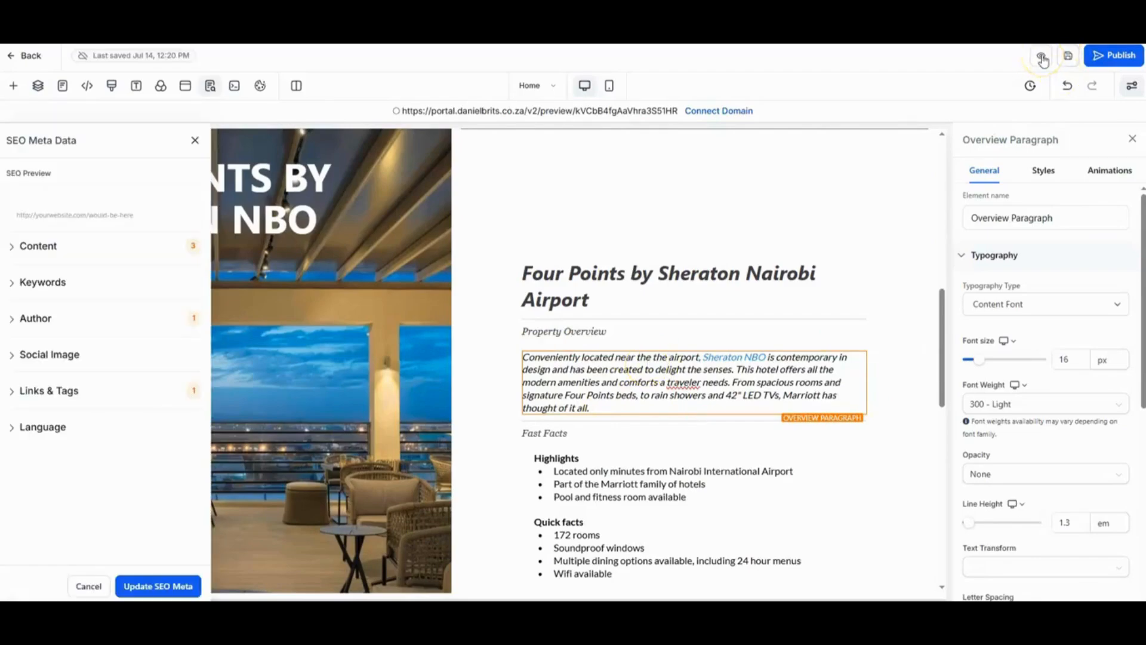
Step: Open the page preview and check the section order and the first sentence of the Four Points by Sheraton property overview
left_click(1042, 56)
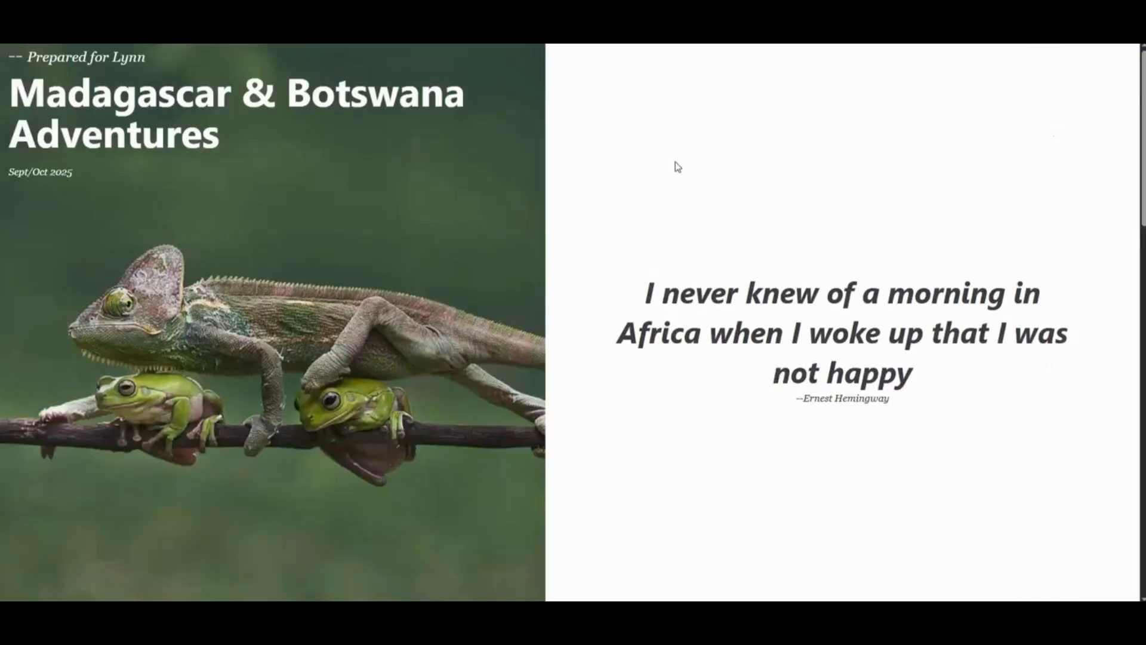
scroll(677, 167, "down", 9)
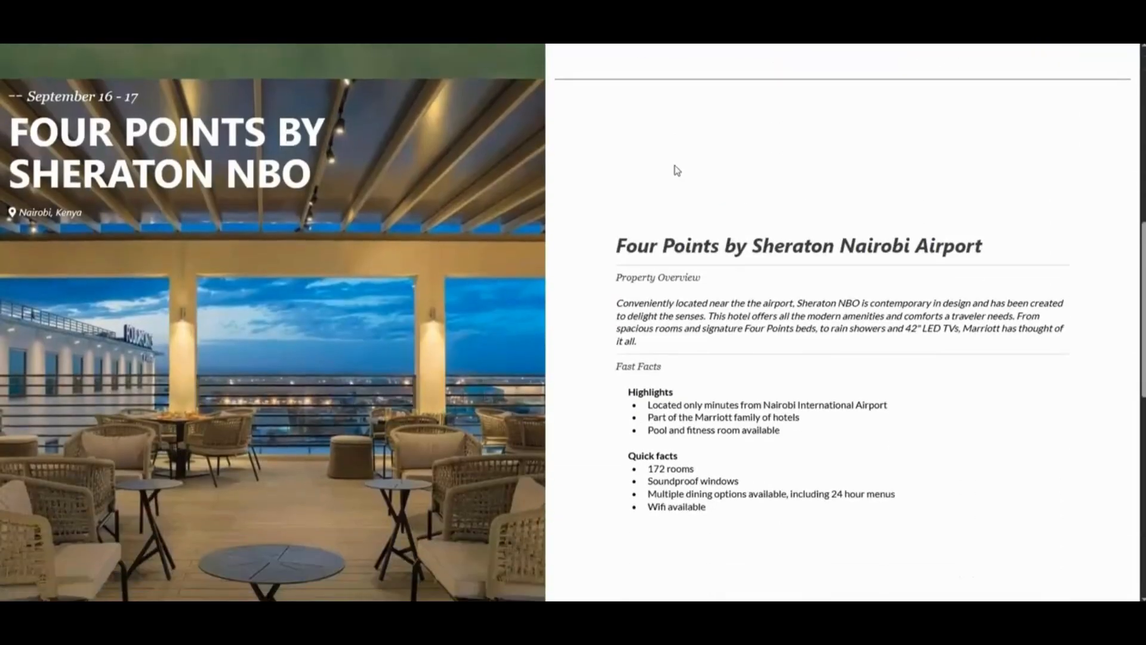
scroll(678, 170, "down", 10)
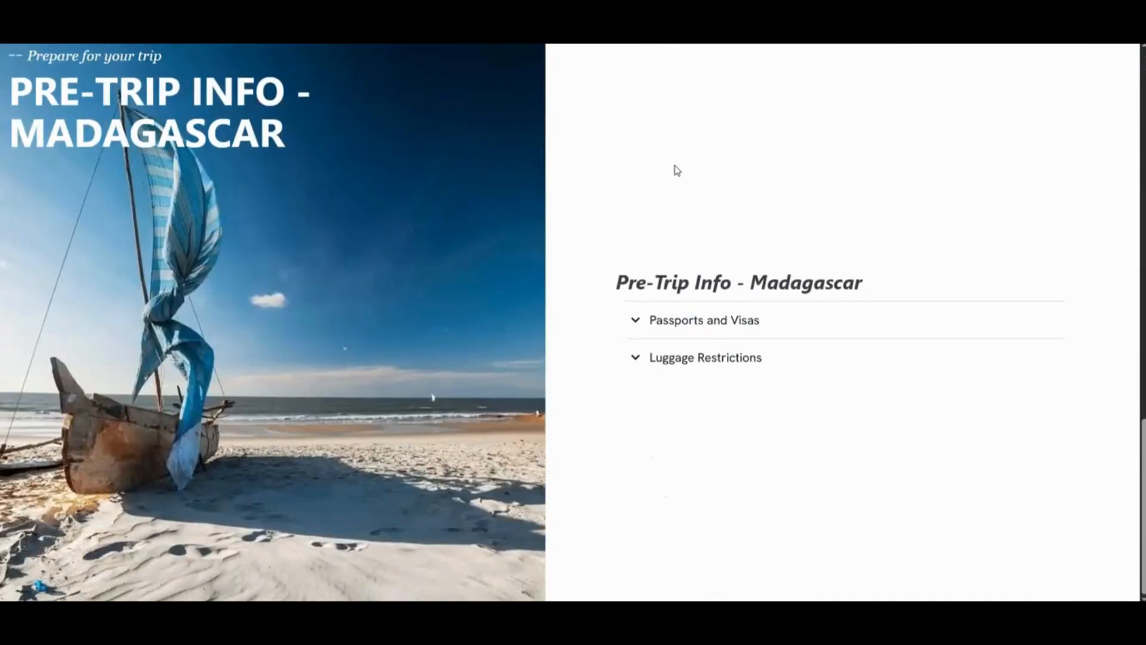
scroll(677, 171, "up", 8)
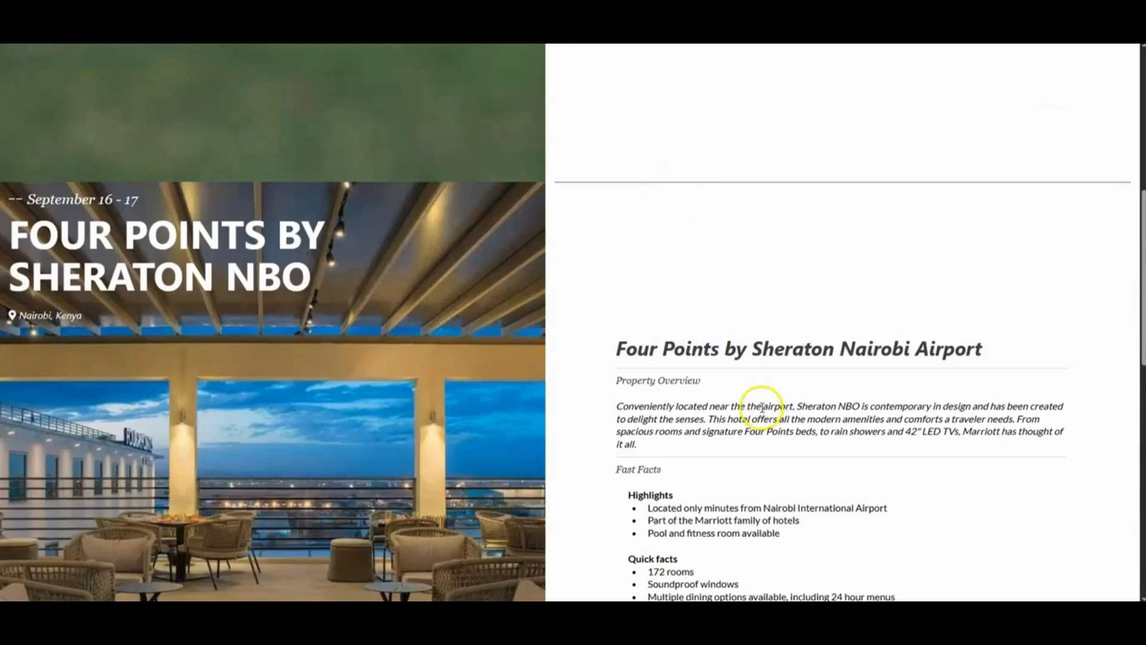
left_click_drag(762, 407, 742, 409)
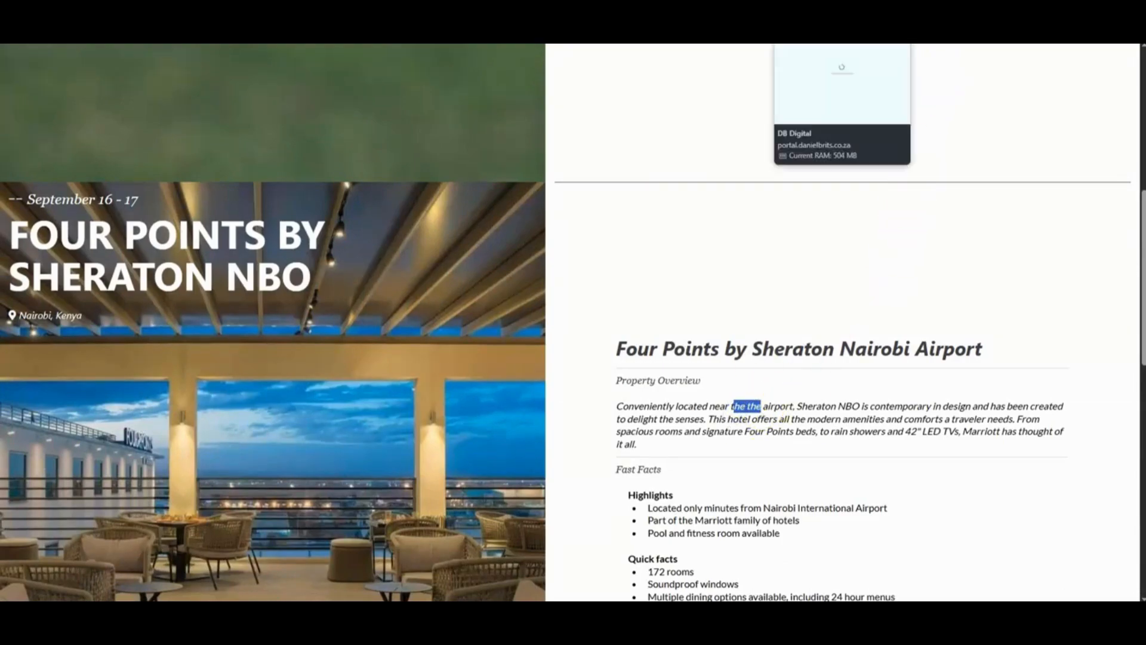
Step: Remove the duplicated "the" before "airport" in the property overview paragraph and save the change to the universal section
left_click(830, 15)
left_click(665, 356)
key("BackSpace")
key("BackSpace")
key("BackSpace")
key("BackSpace")
left_click(1070, 56)
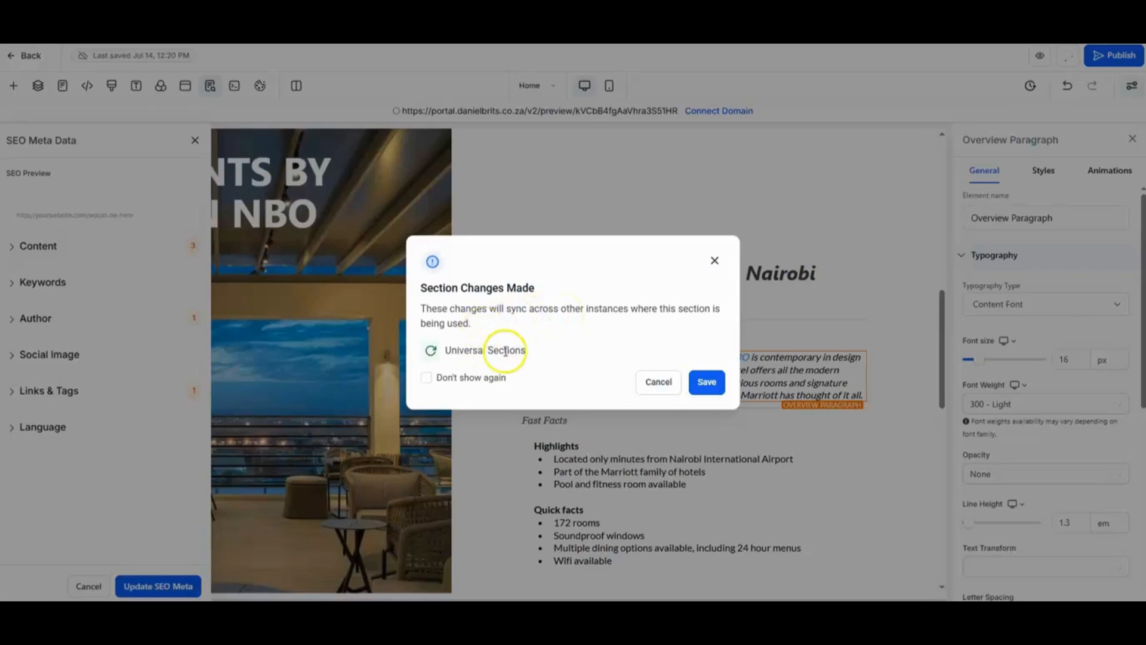
left_click(708, 382)
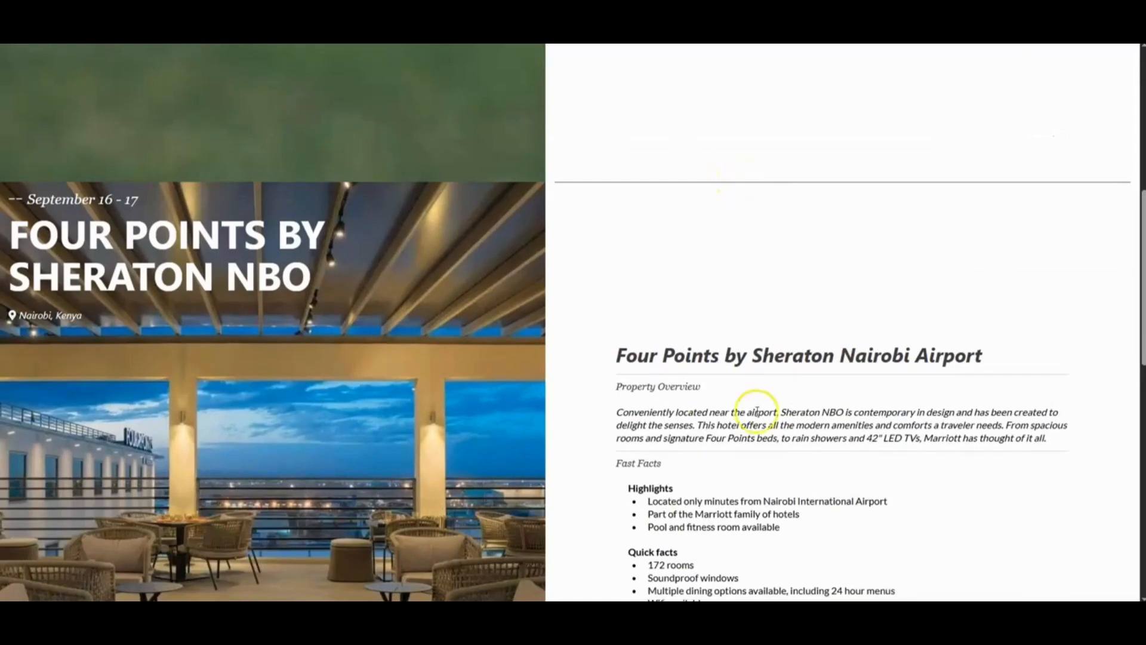
Step: Compare the opening sentence of the property overview in the new page's preview with the one on the example itinerary page
double_click(738, 411)
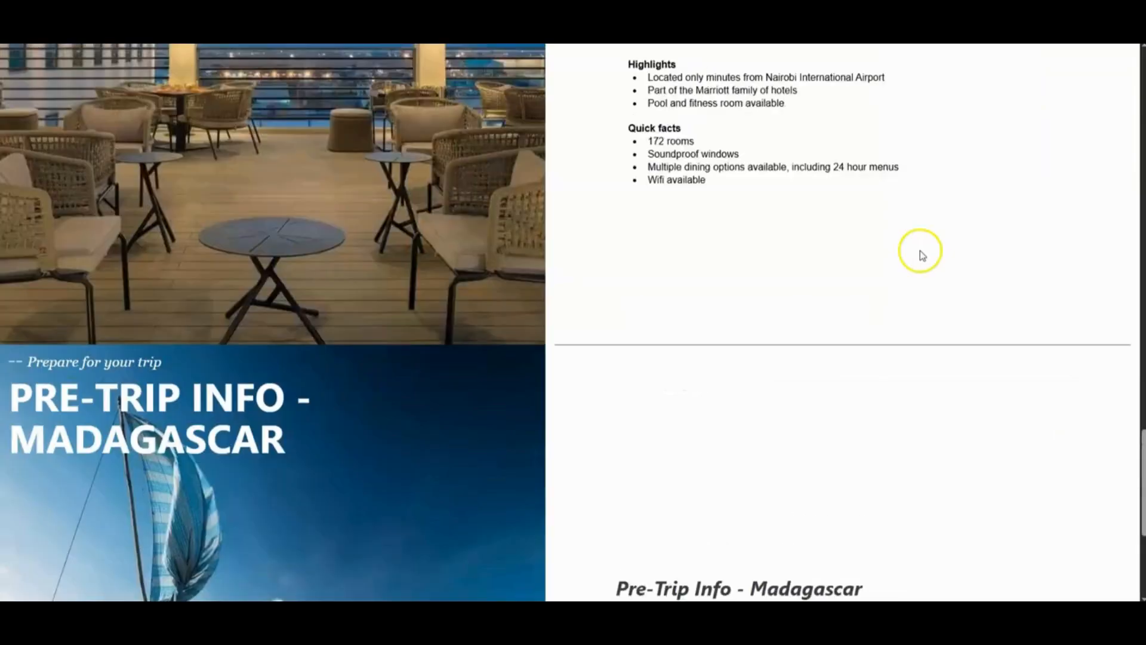
scroll(921, 251, "up", 7)
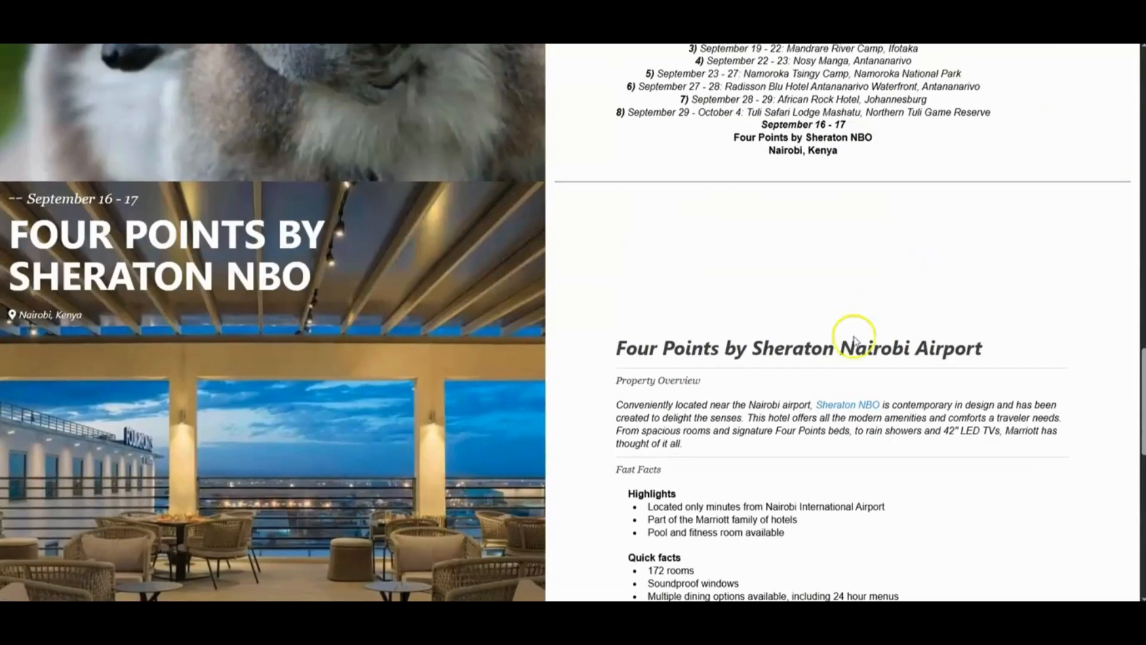
double_click(759, 404)
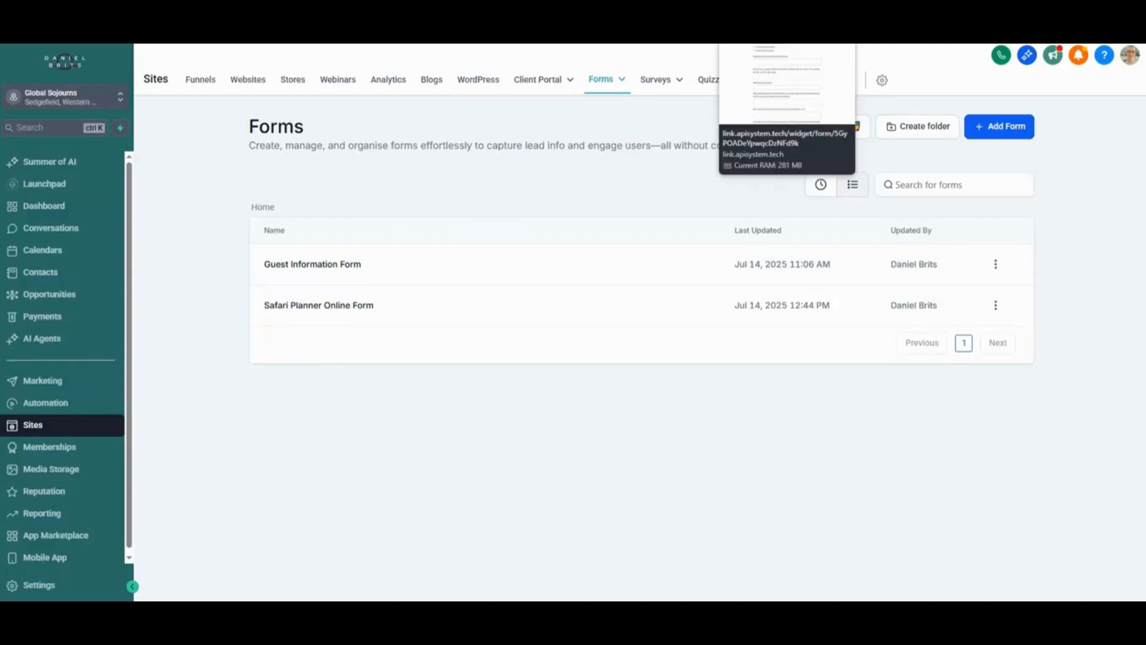
Step: Open the live safari planner form and review its questions from the contact details through to the submission section
left_click(774, 17)
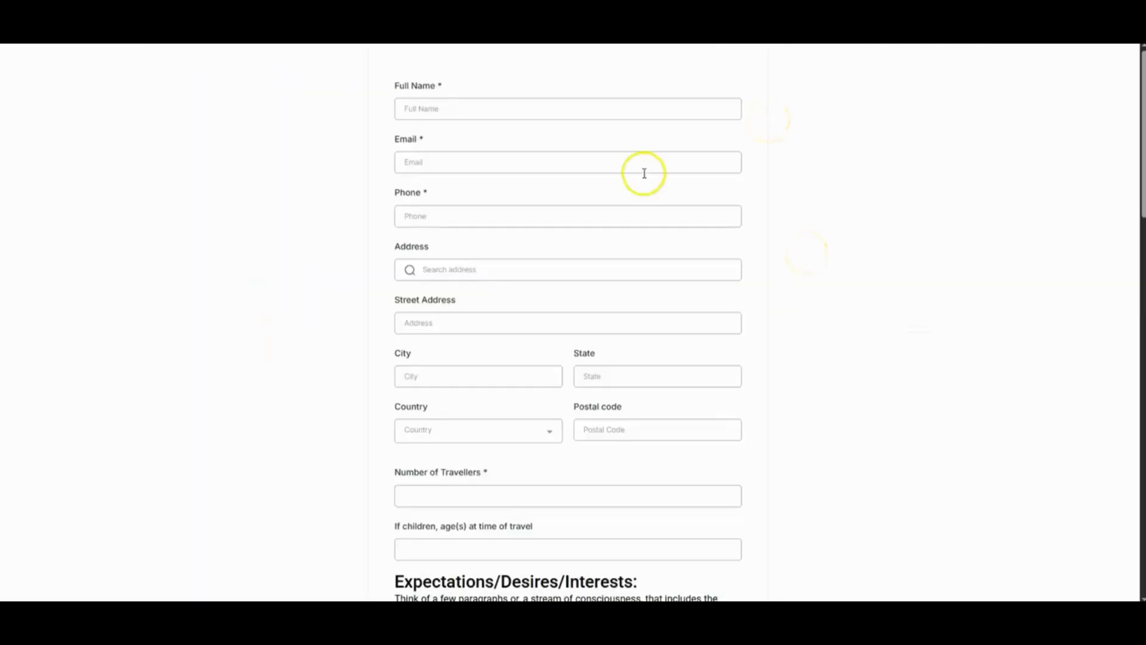
scroll(717, 263, "down", 3)
scroll(716, 270, "down", 4)
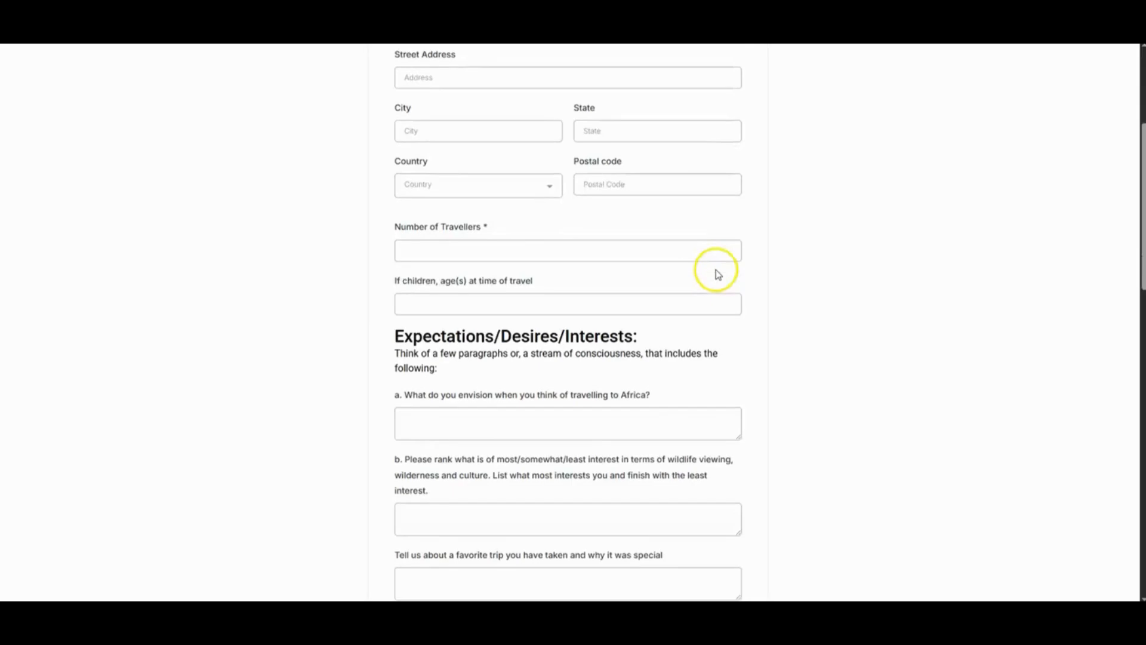
scroll(717, 280, "down", 8)
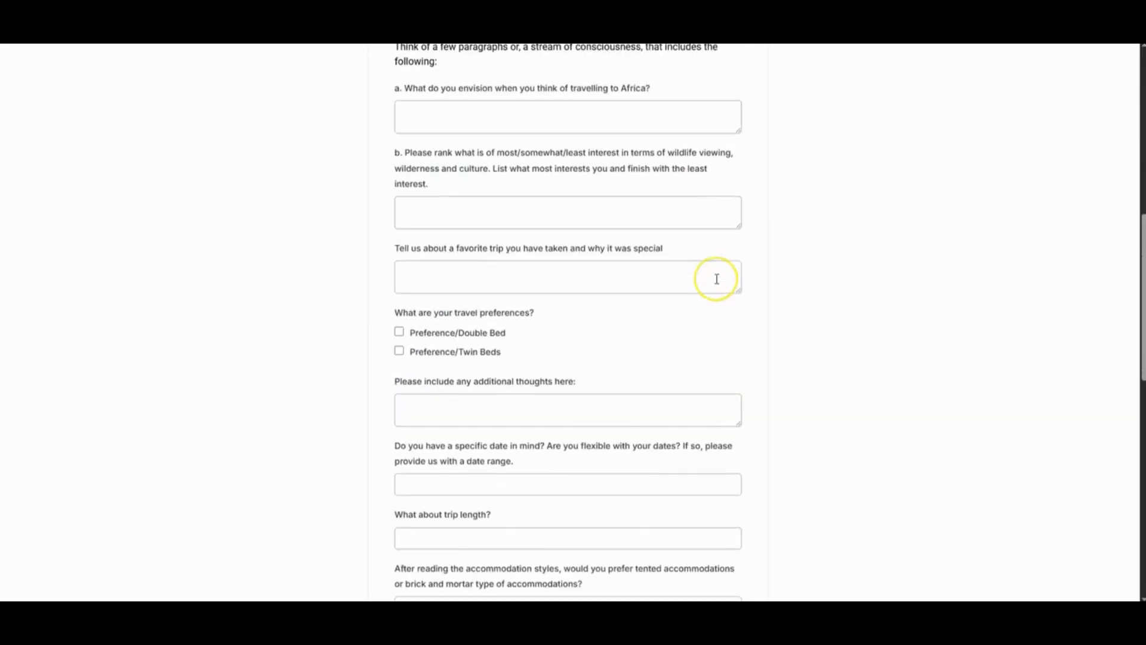
scroll(716, 281, "down", 6)
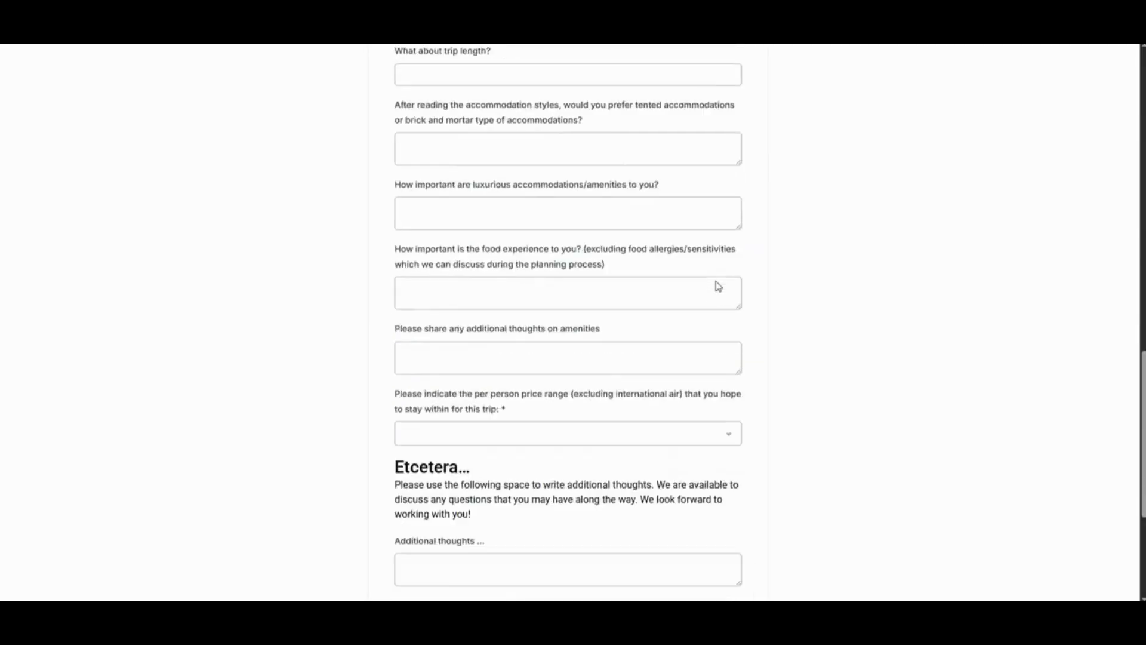
left_click(683, 325)
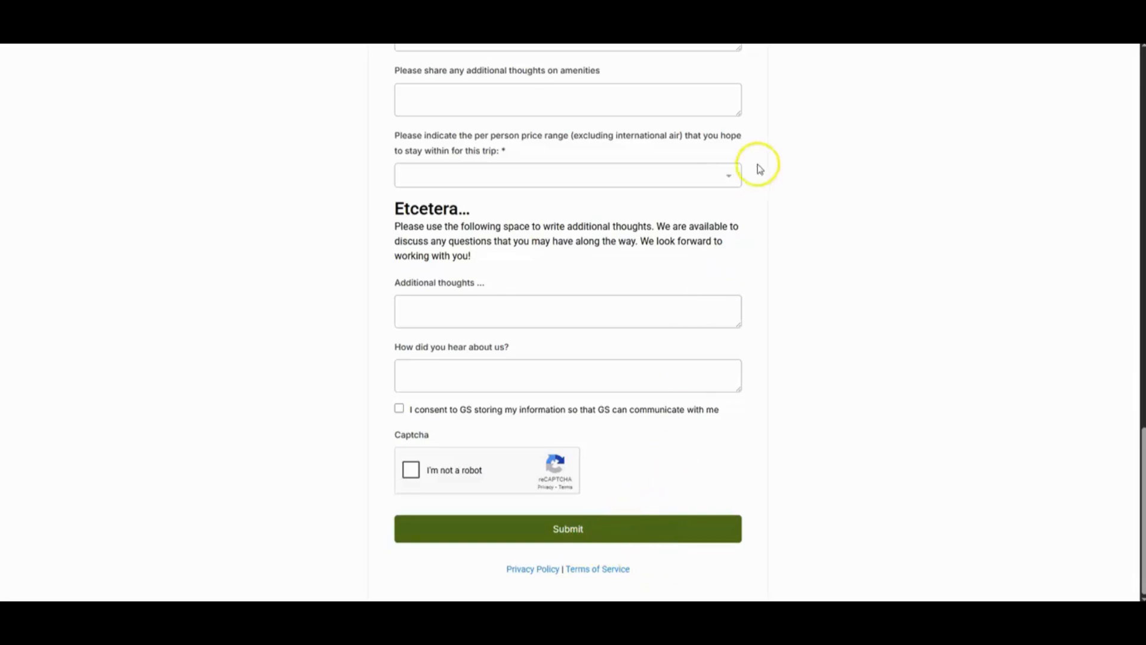
Step: Switch to the contact record, expand the Safari Planner Online Form section and review its fields through to the emergency contact details
left_click(806, 35)
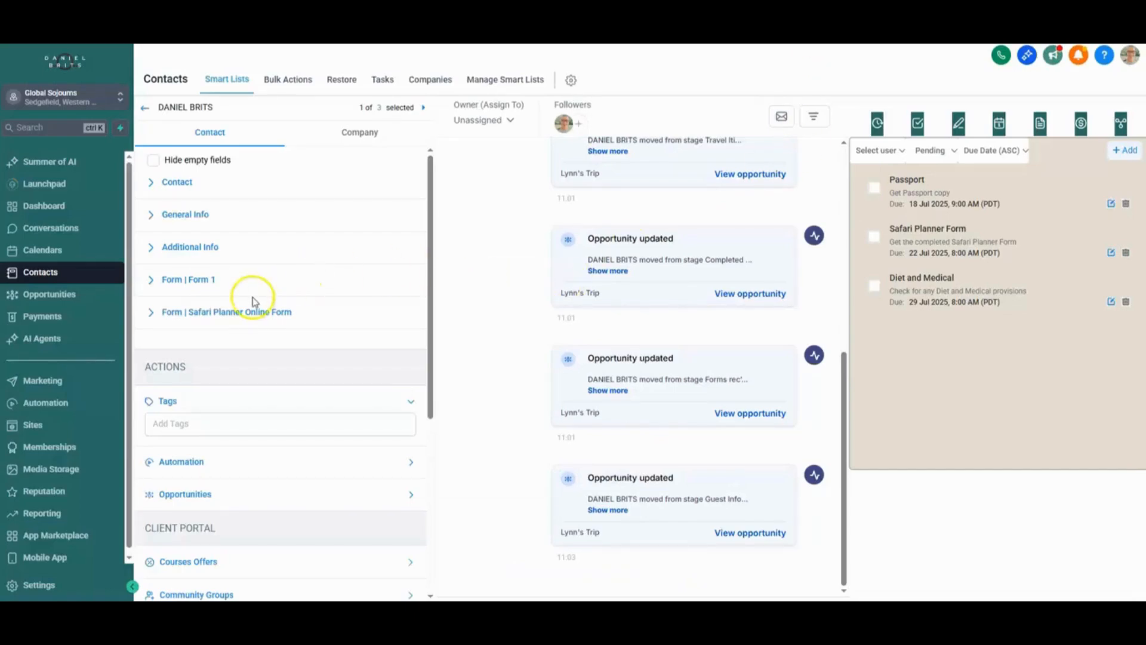
left_click(153, 315)
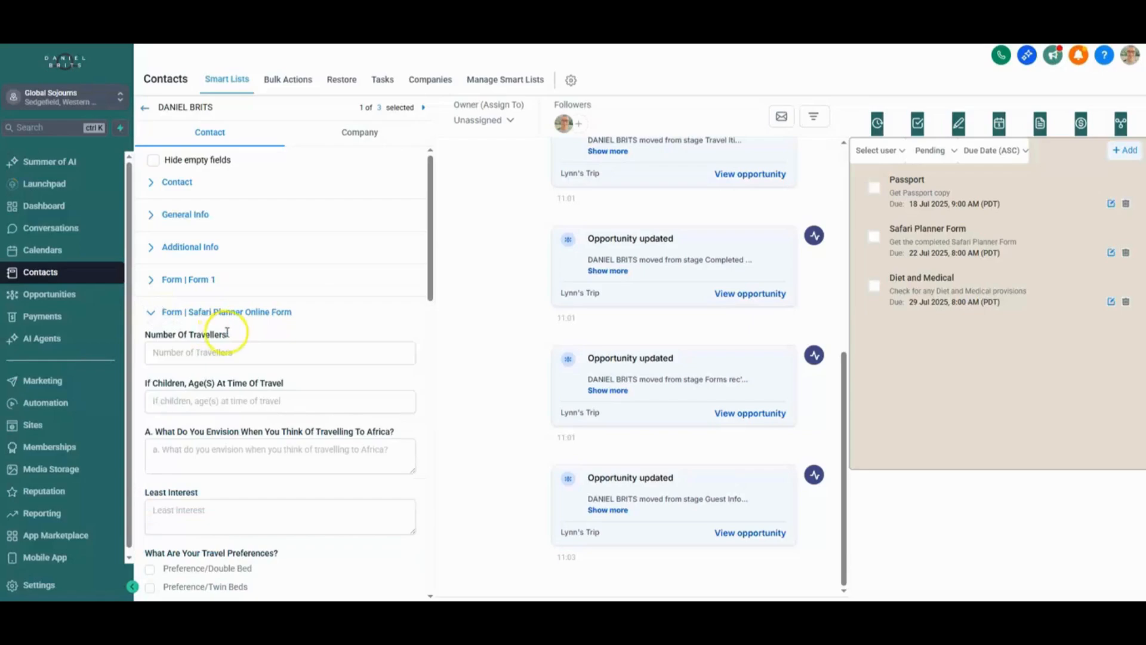
scroll(247, 351, "down", 1)
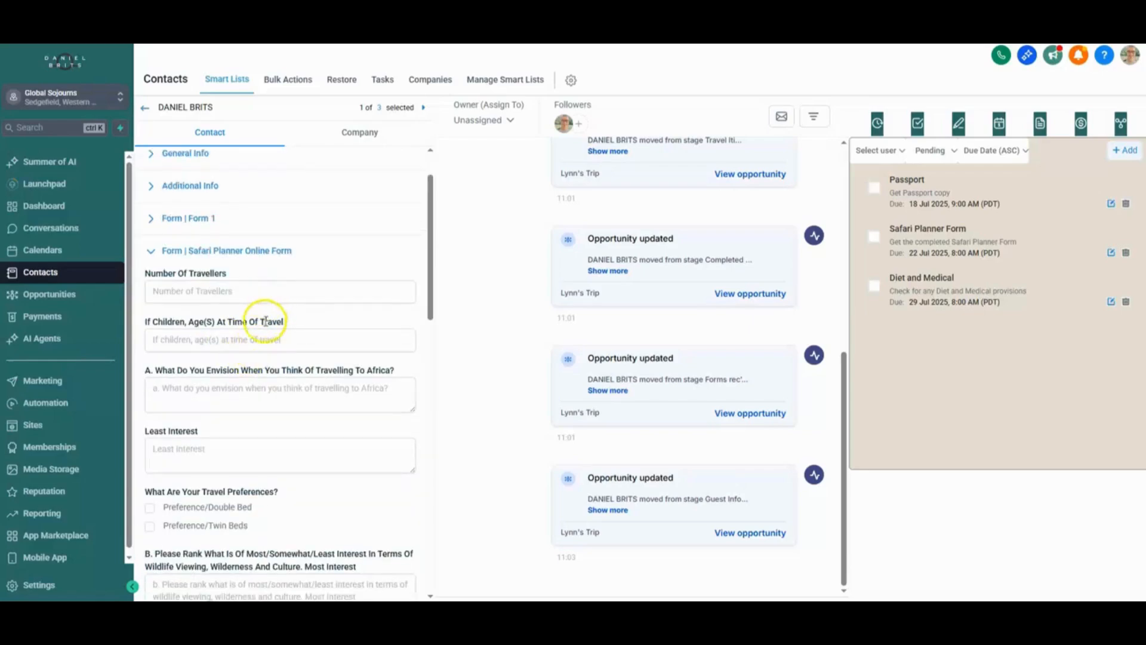
scroll(267, 330, "down", 1)
scroll(266, 330, "down", 2)
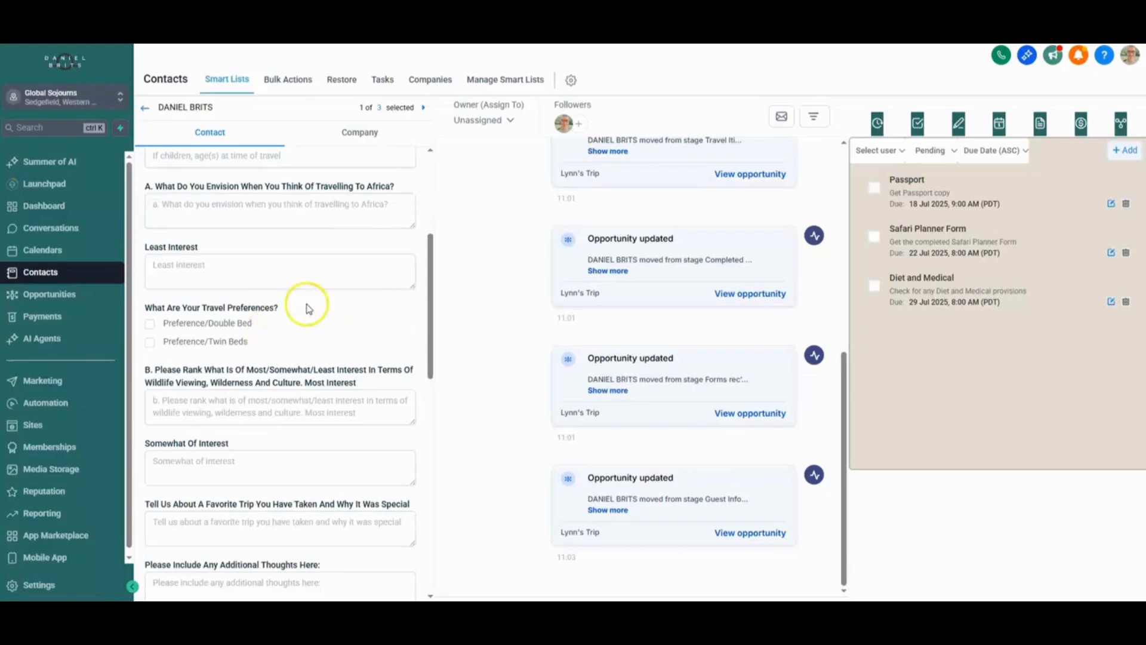
scroll(319, 358, "down", 2)
scroll(319, 359, "down", 6)
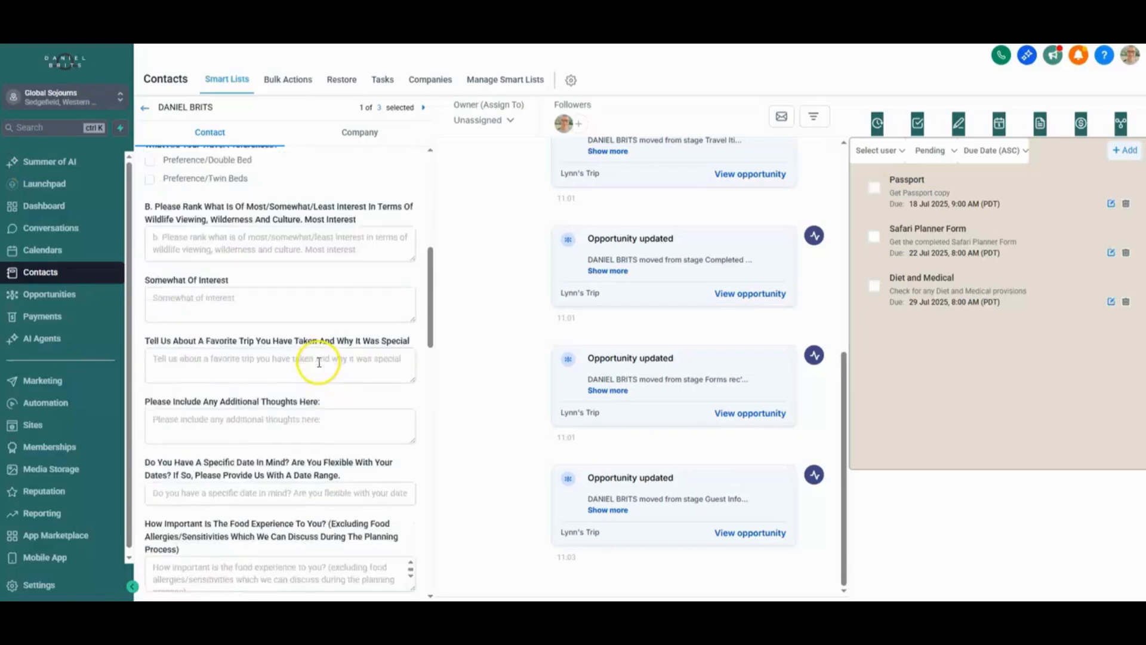
scroll(318, 376, "down", 6)
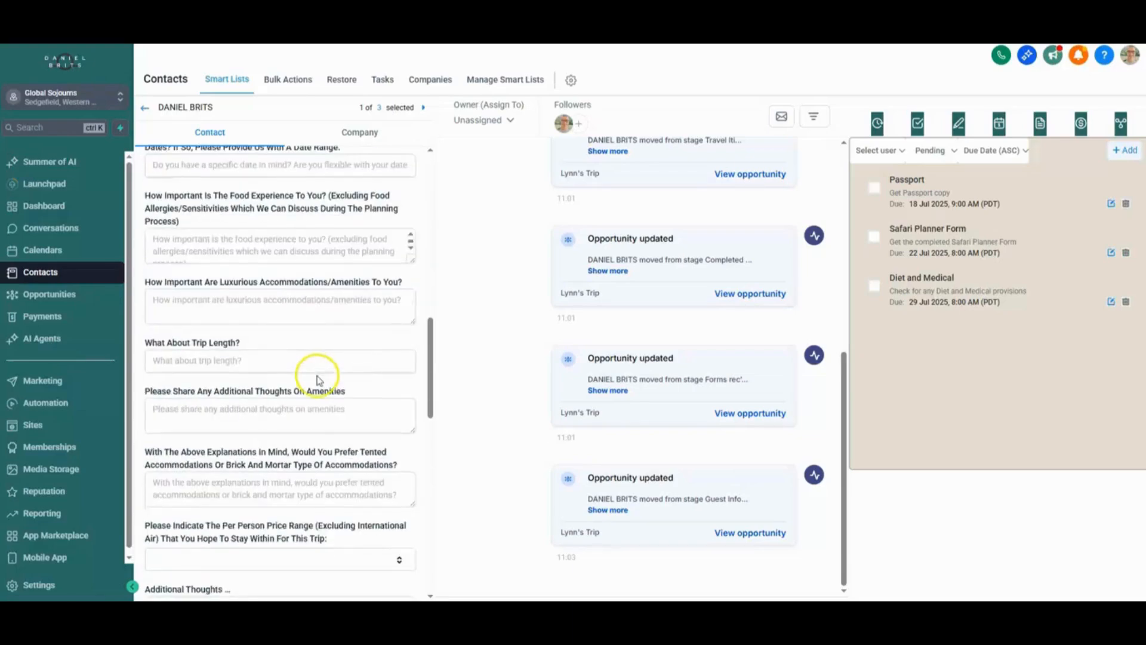
scroll(319, 382, "down", 2)
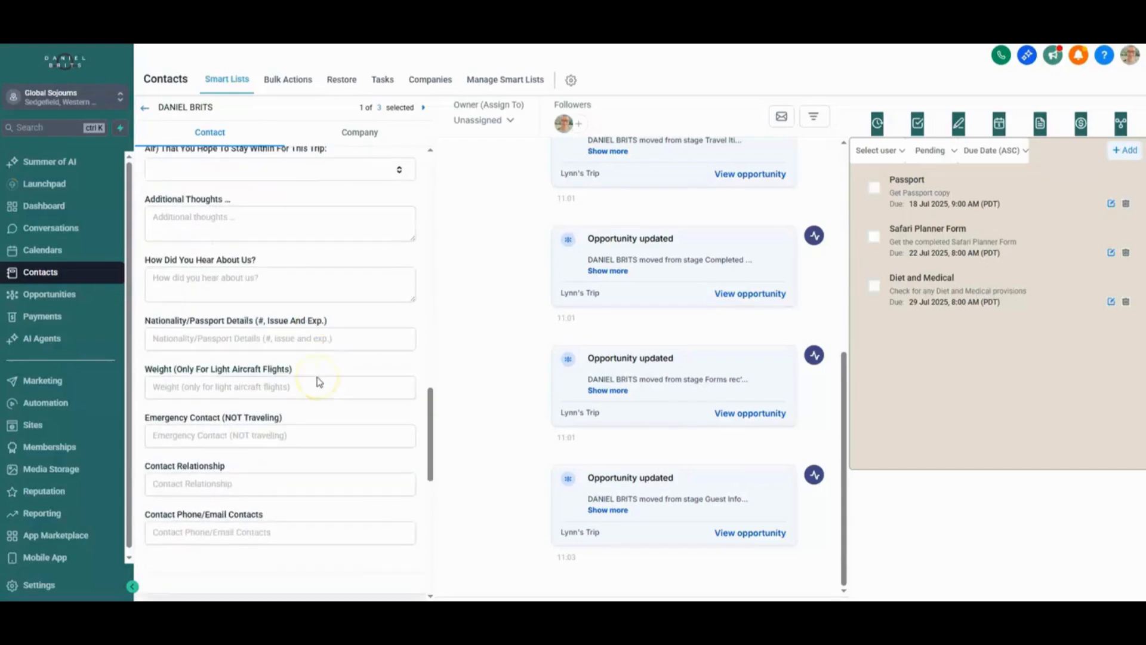
scroll(319, 377, "up", 1)
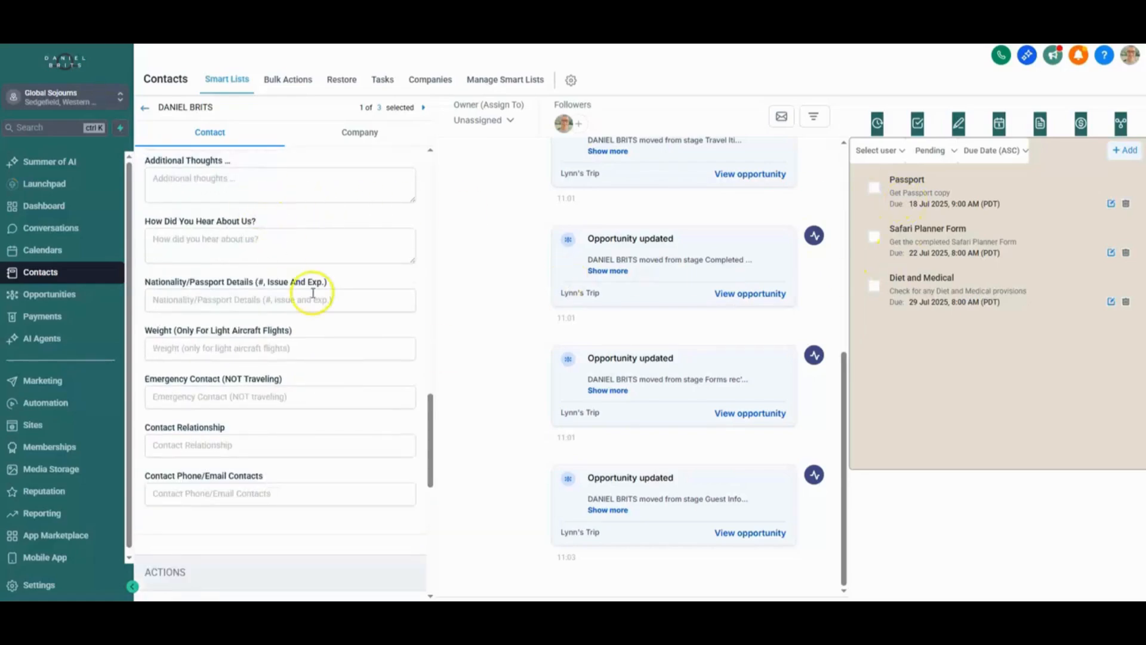
scroll(312, 289, "up", 10)
scroll(315, 300, "up", 5)
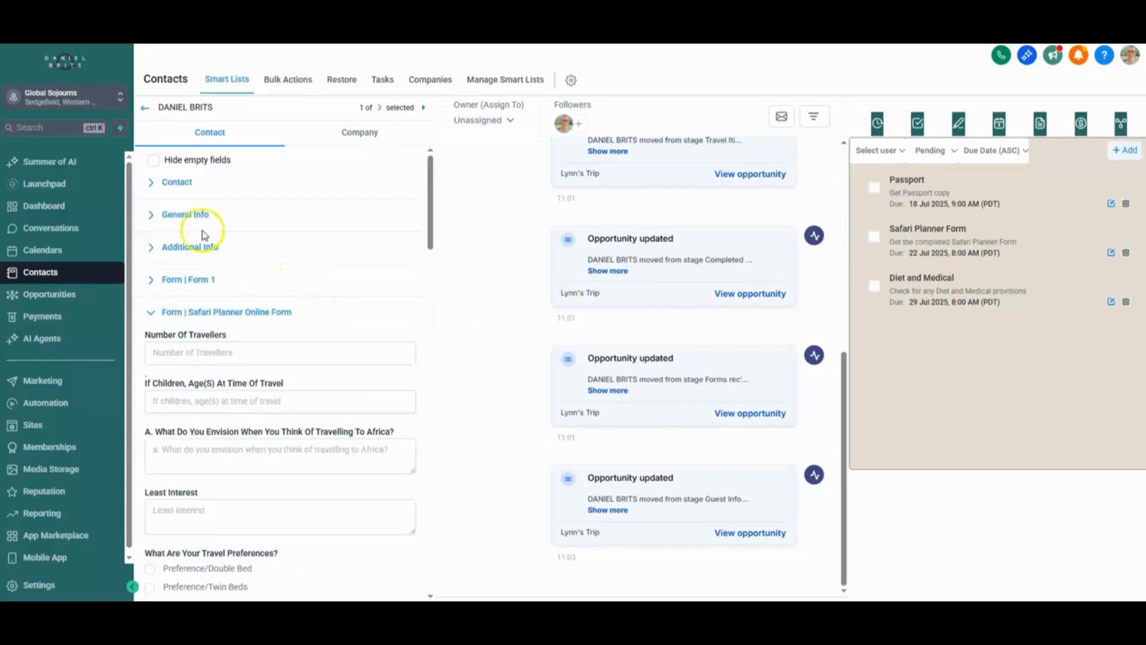
Step: Expand the Contact details section of the record and verify the contact's email address
left_click(151, 186)
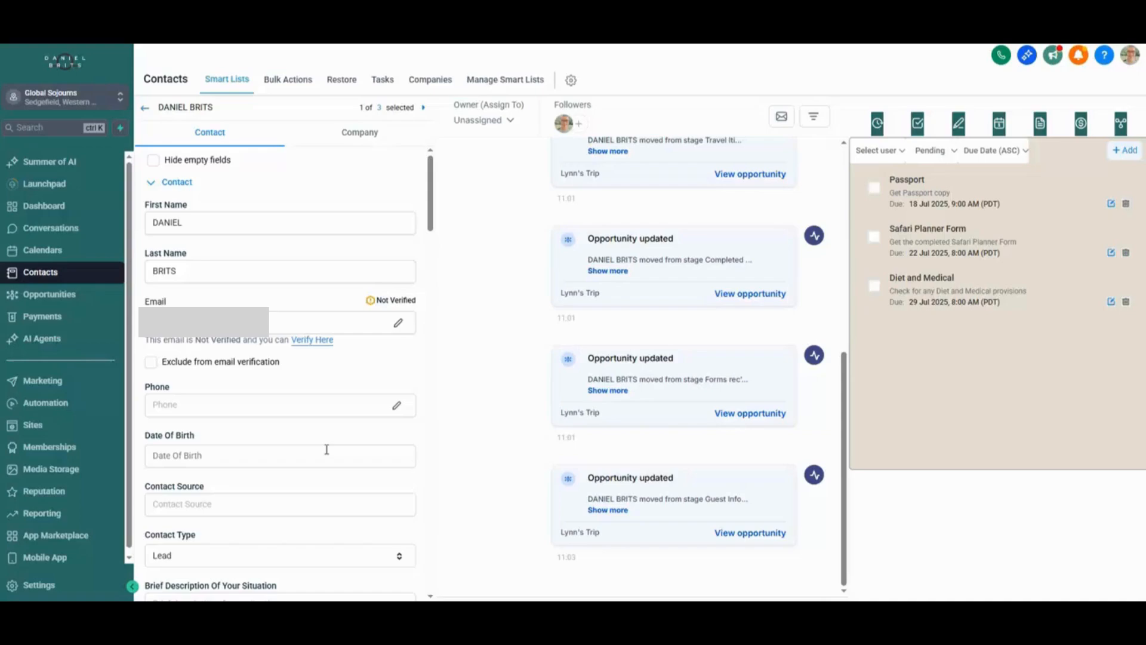
left_click(316, 339)
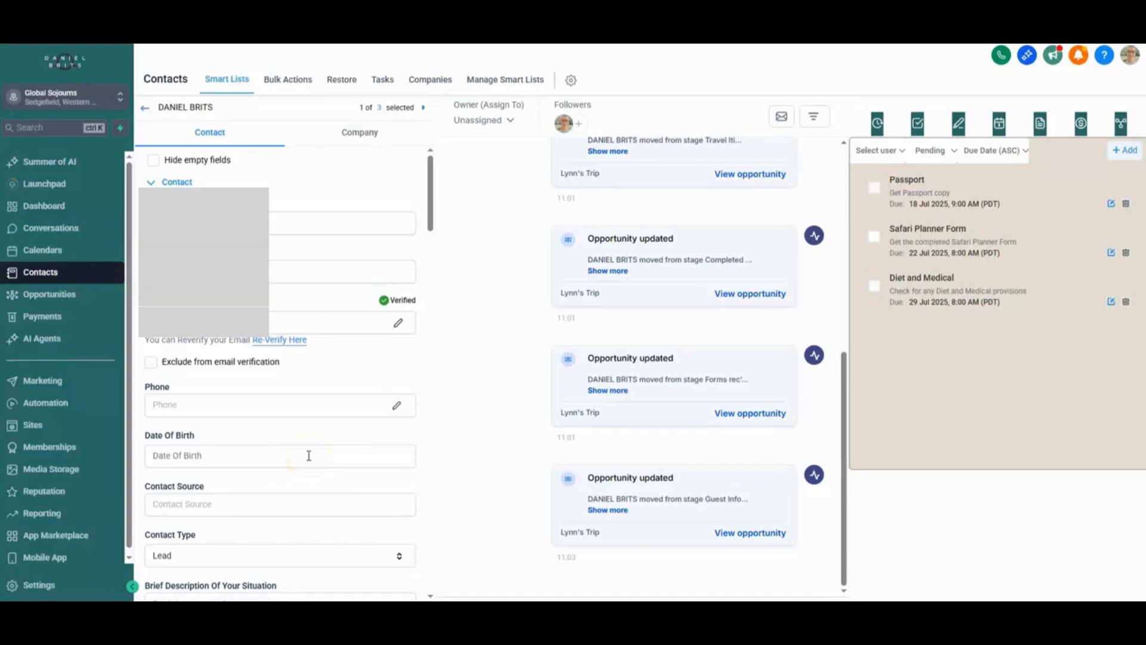
scroll(309, 455, "down", 2)
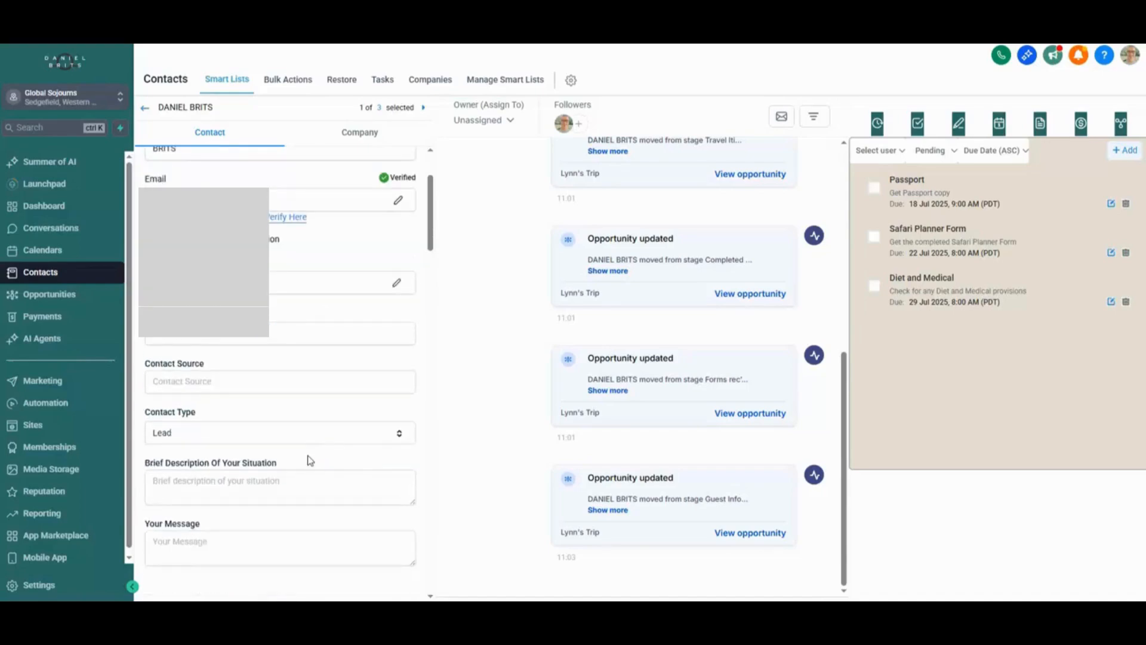
scroll(310, 459, "up", 2)
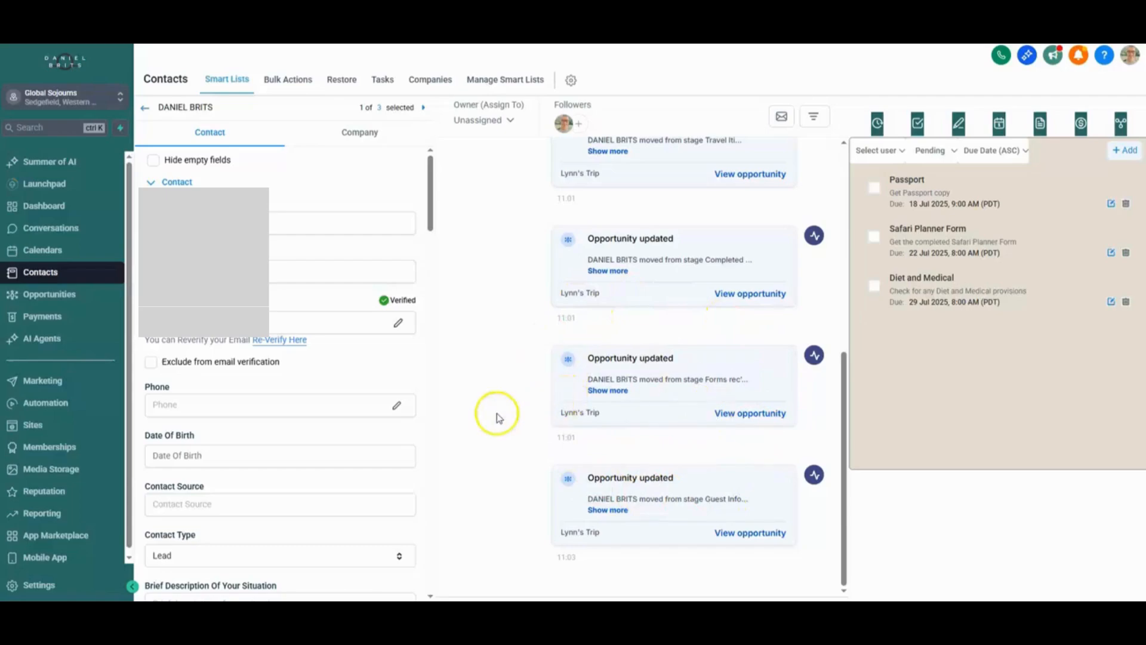
Step: Review the contact's pending tasks, including the Passport and Safari Planner Form tasks and their due dates
scroll(317, 402, "down", 8)
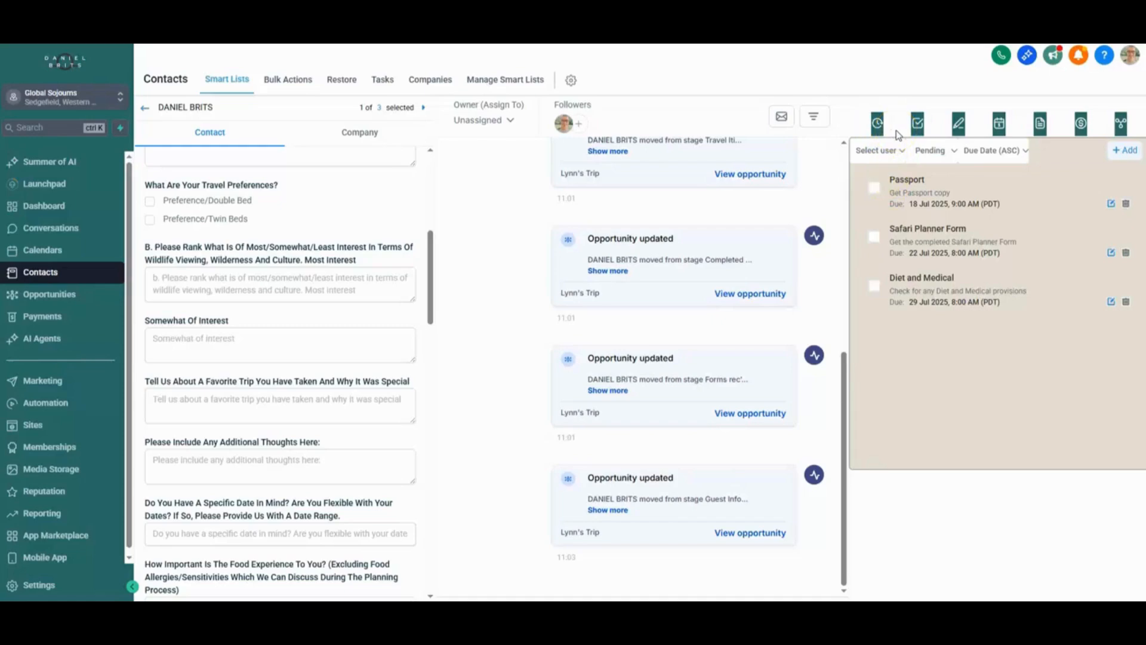
left_click(919, 126)
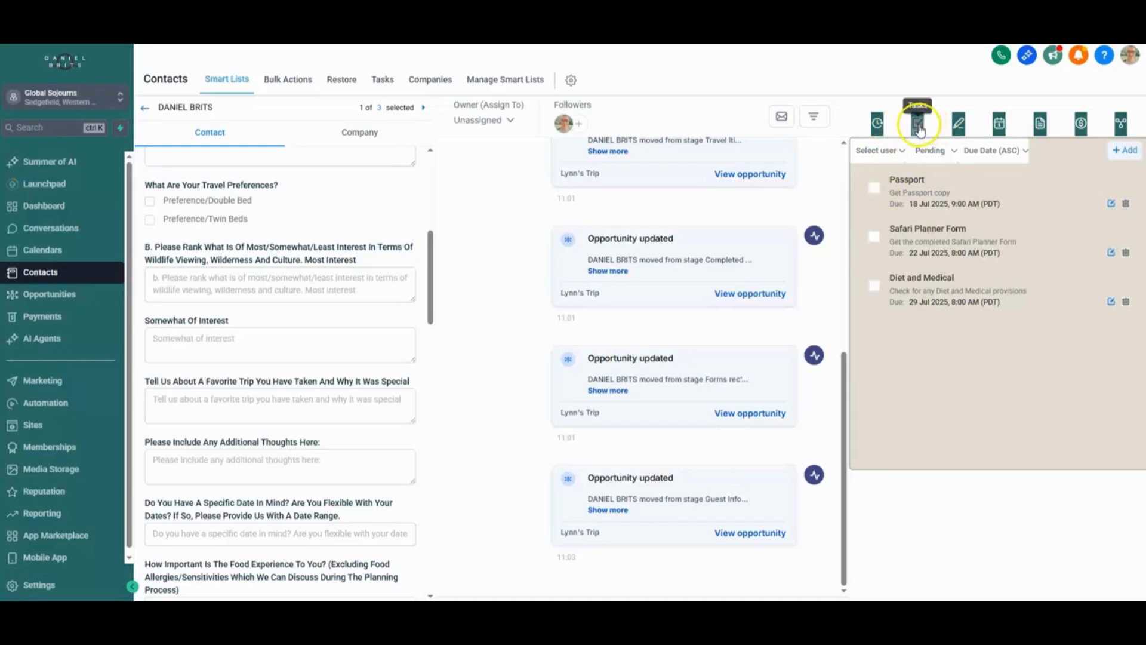
left_click(948, 232)
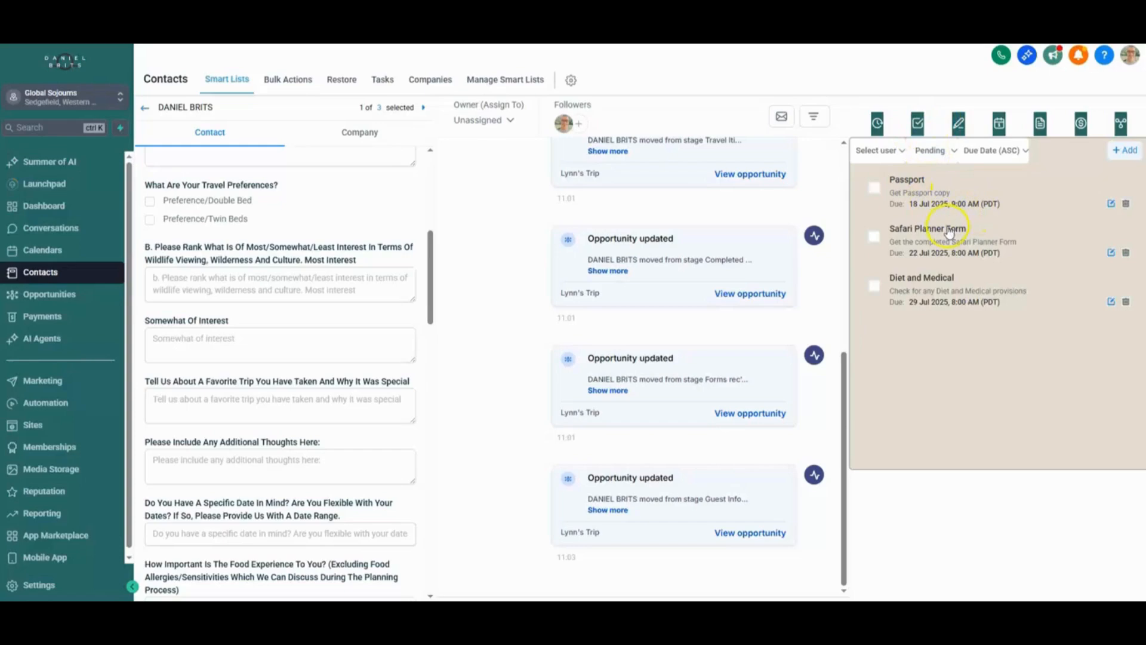
left_click(929, 193)
left_click(919, 199)
left_click(980, 207)
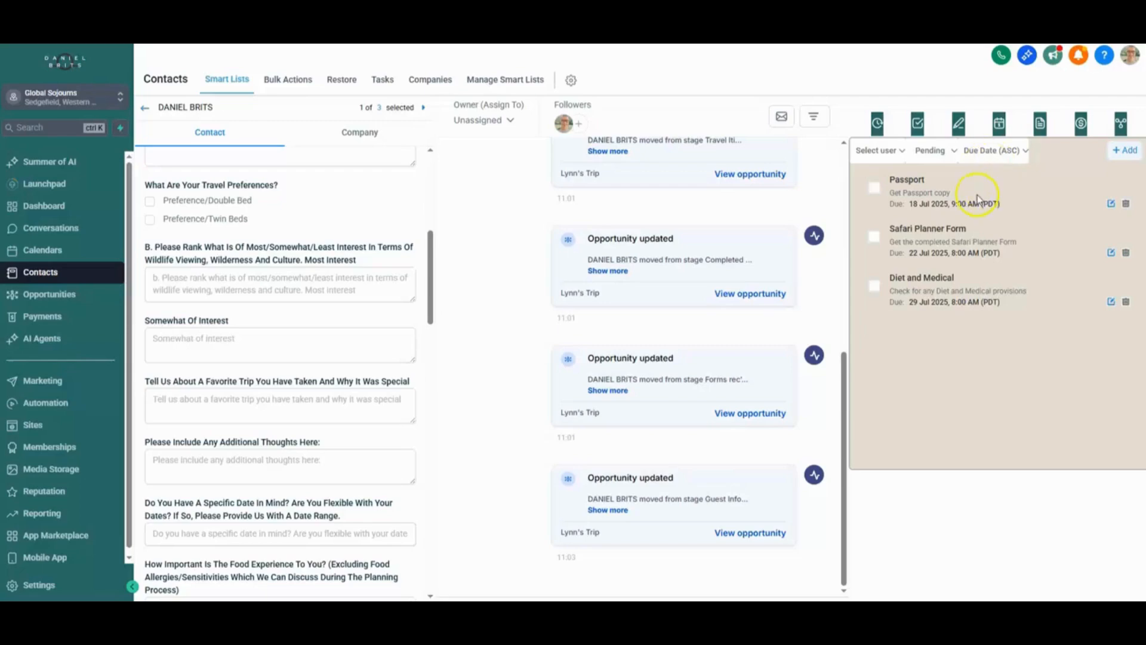
Step: Mark the contact's Passport task as done and filter the task list to Completed
left_click(917, 126)
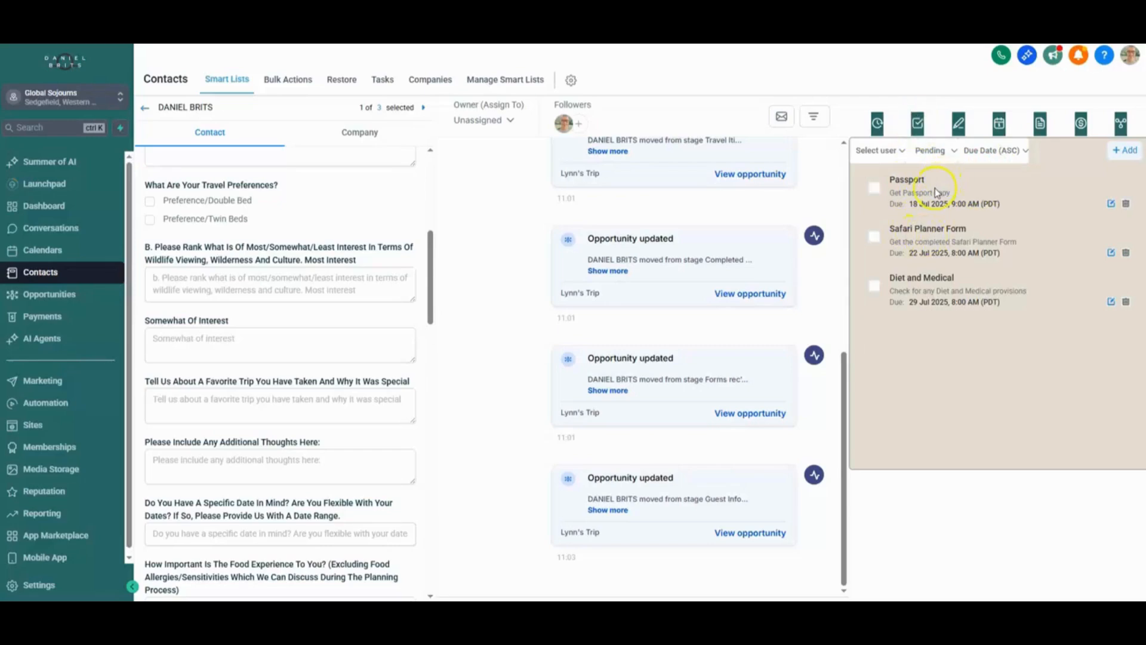
left_click(881, 191)
left_click(874, 191)
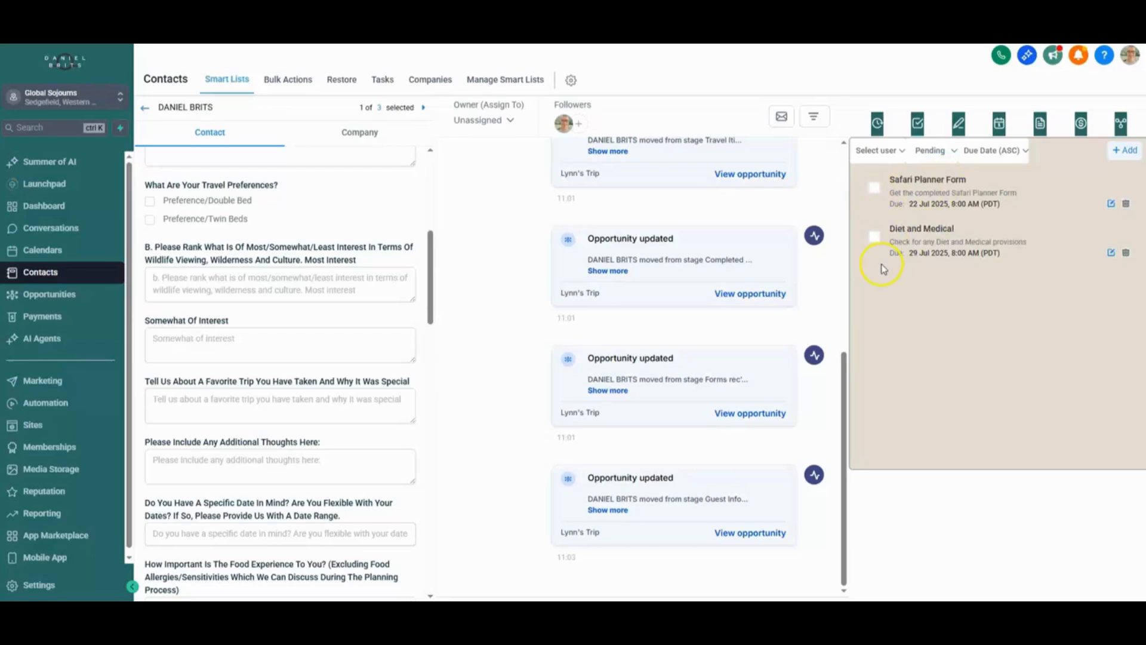
left_click(942, 159)
left_click(940, 196)
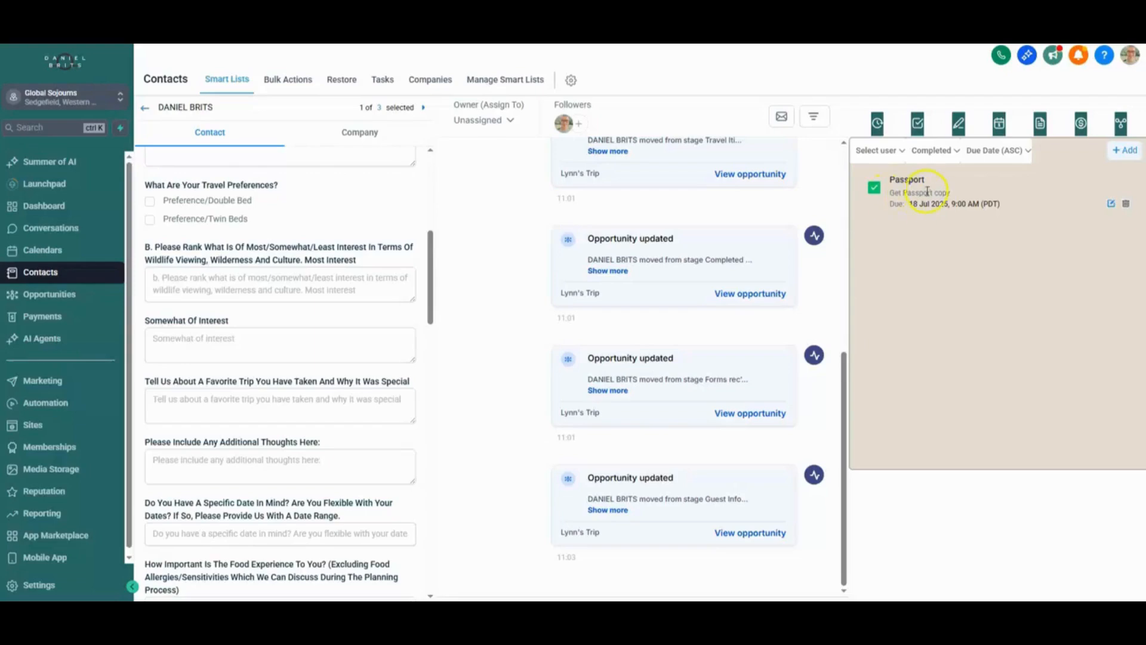
Step: Filter the contact's task list to Pending, review the Diet and Medical task, and open the contact's notes
left_click(929, 152)
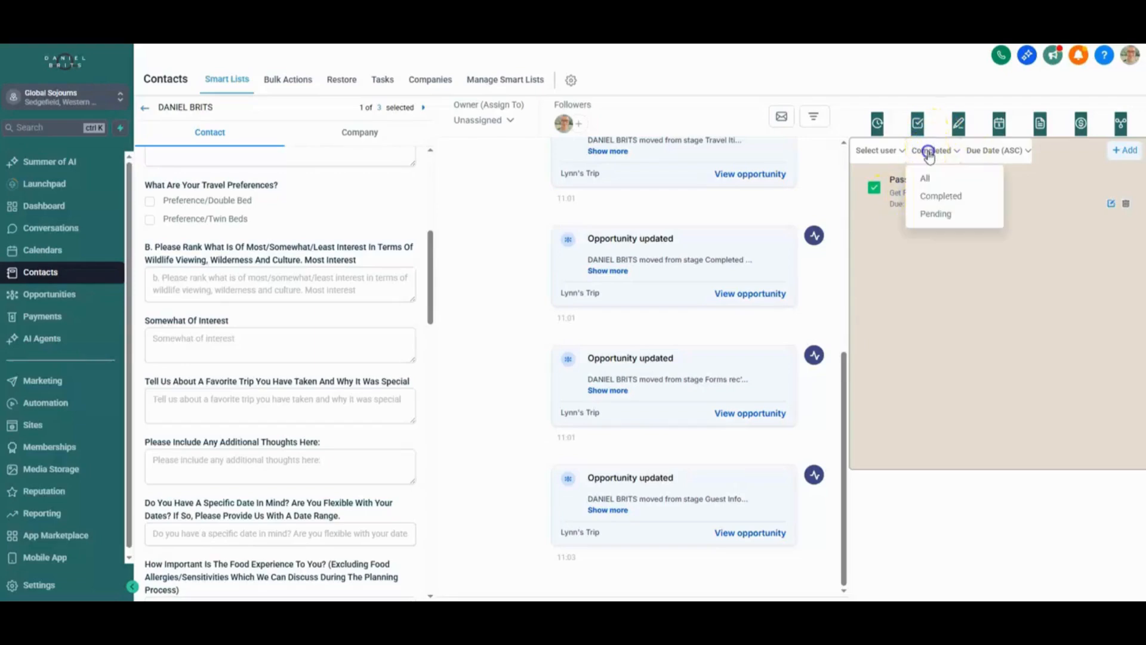
left_click(936, 215)
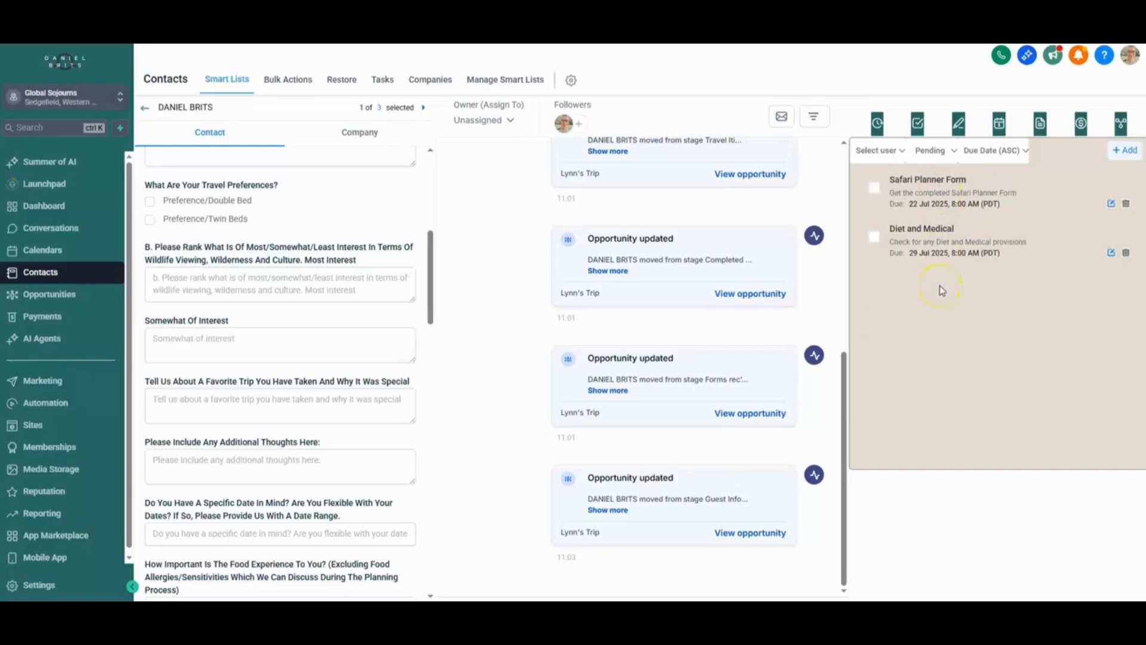
left_click(940, 236)
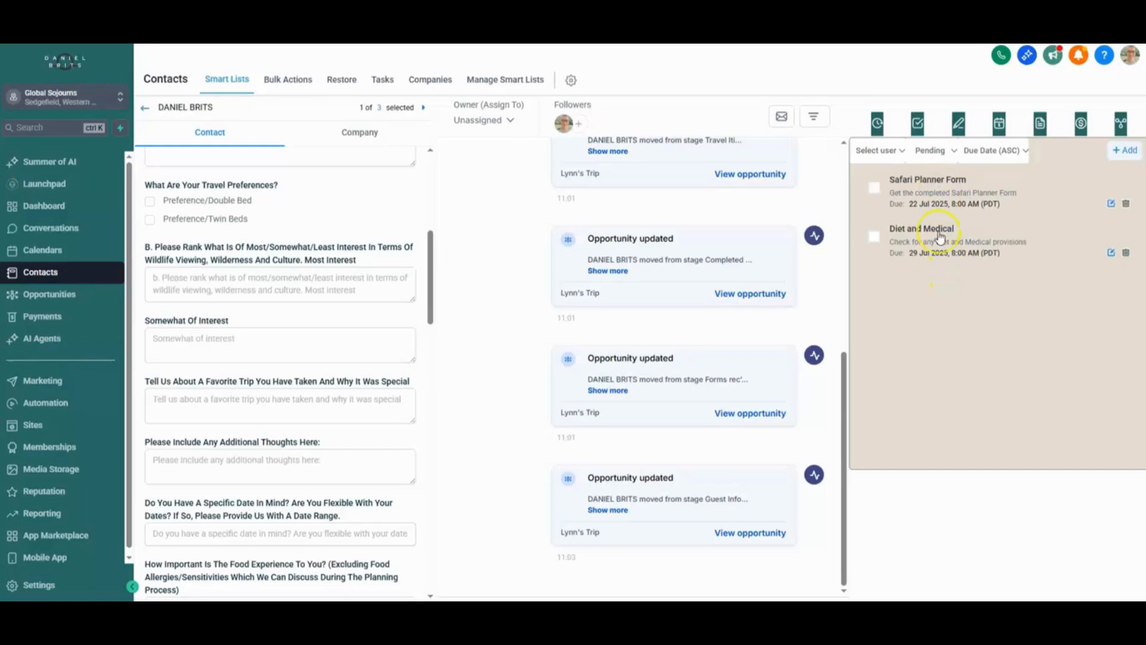
left_click(959, 124)
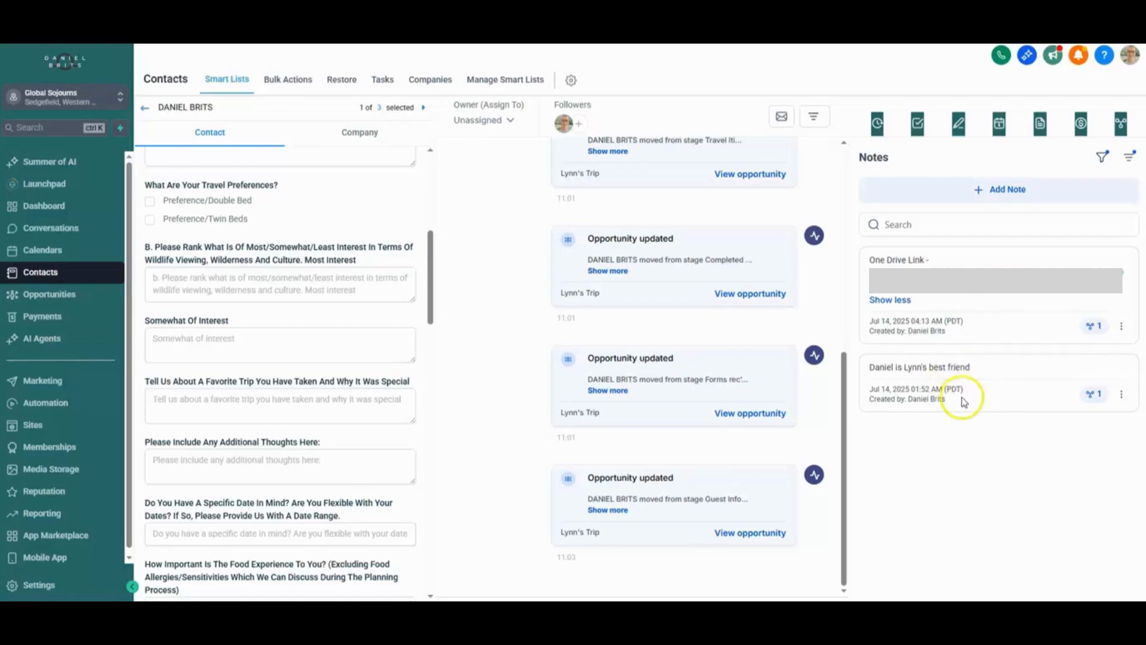
Step: Open the trip's opportunity pipeline and move the client's opportunity from Travel Itinerary to the Completed Safari Planner form stage
left_click(716, 295)
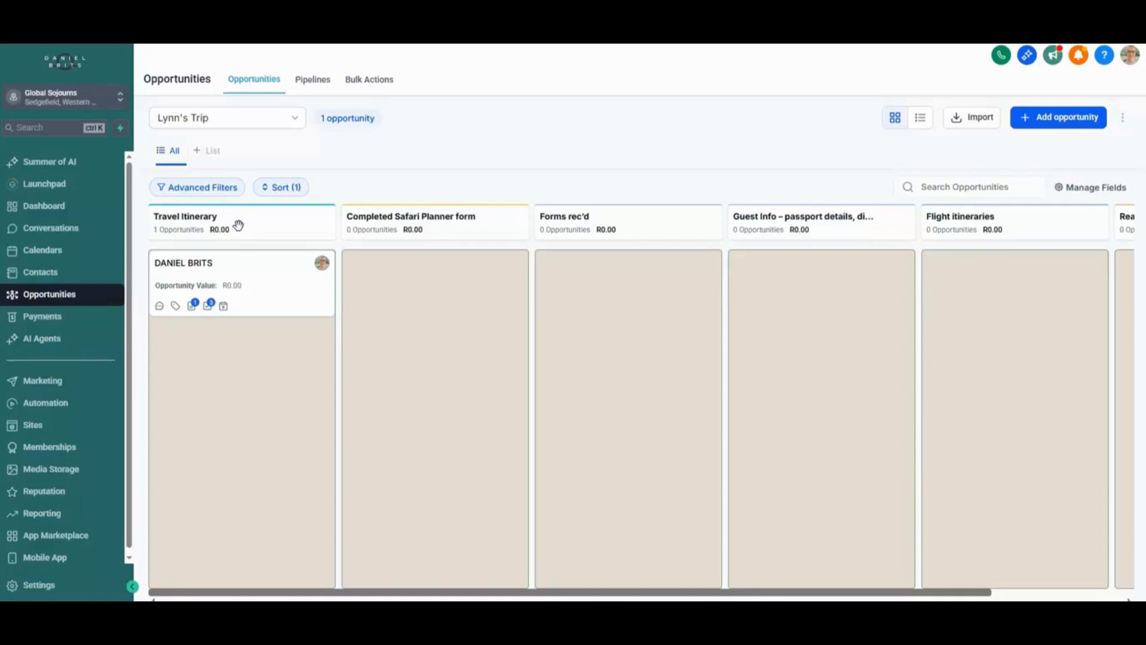
left_click(238, 243)
left_click_drag(259, 279, 447, 284)
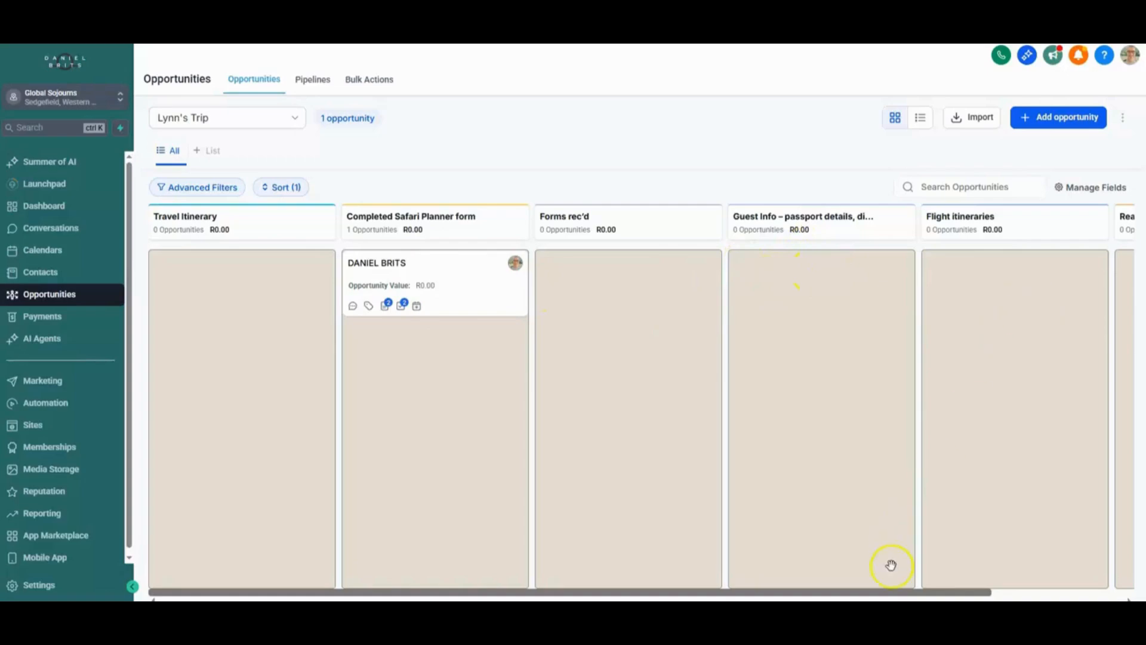
left_click_drag(891, 592, 836, 593)
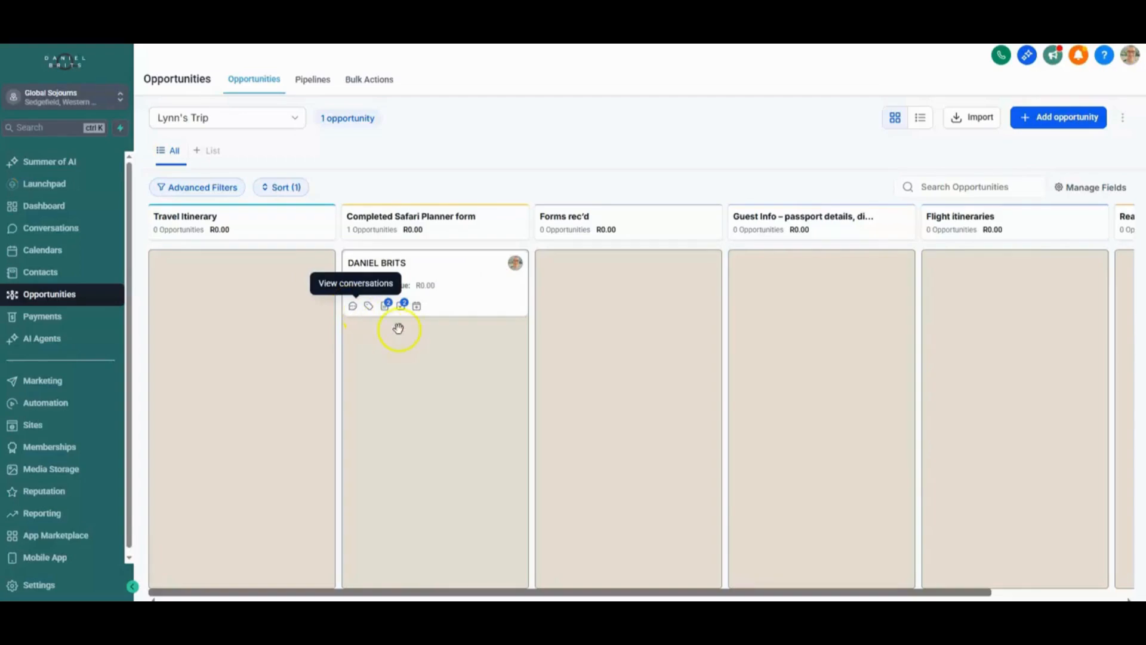
Step: Review the client opportunity's tasks and notes from its pipeline card, and close the opportunity details
mouse_move(387, 313)
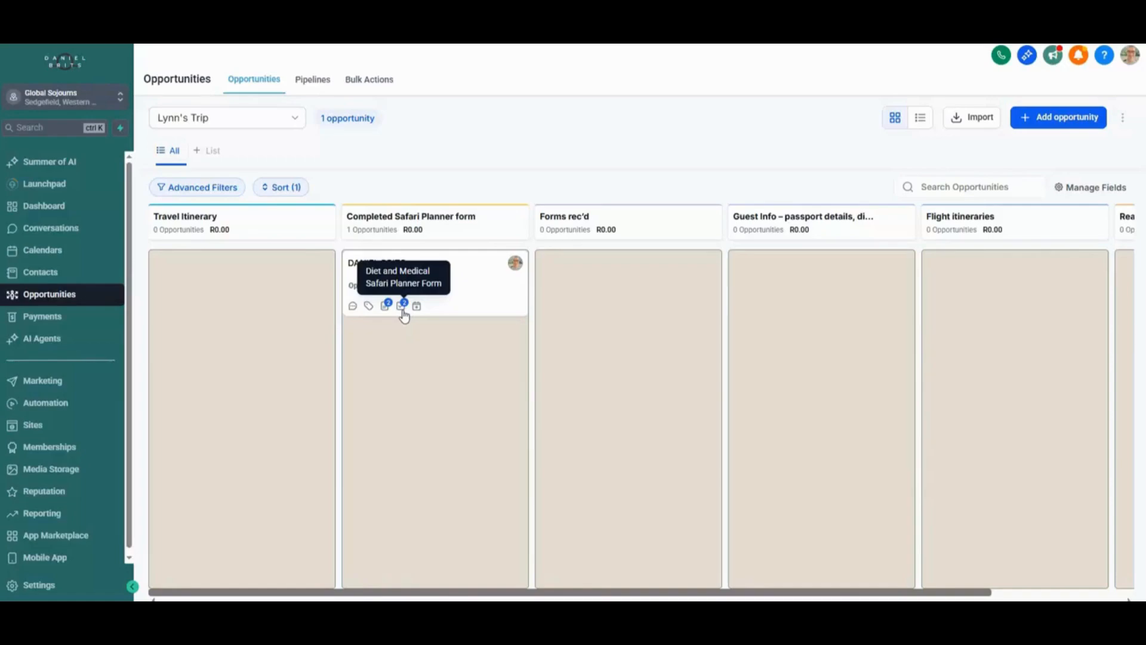
left_click(403, 281)
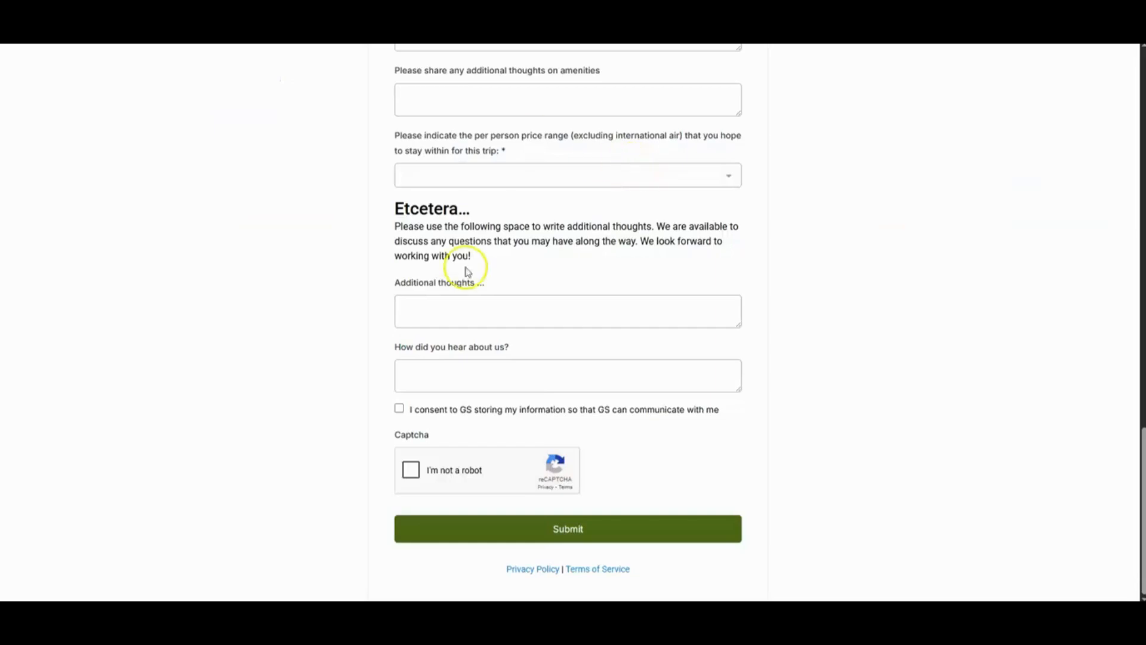
scroll(720, 335, "up", 5)
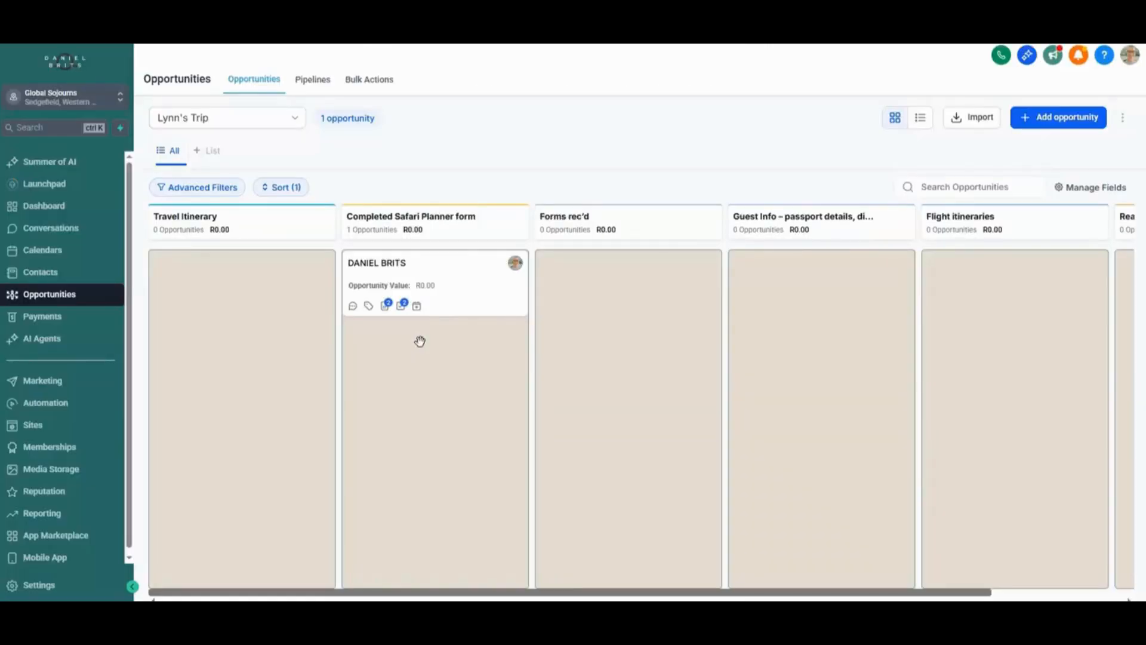
left_click(403, 307)
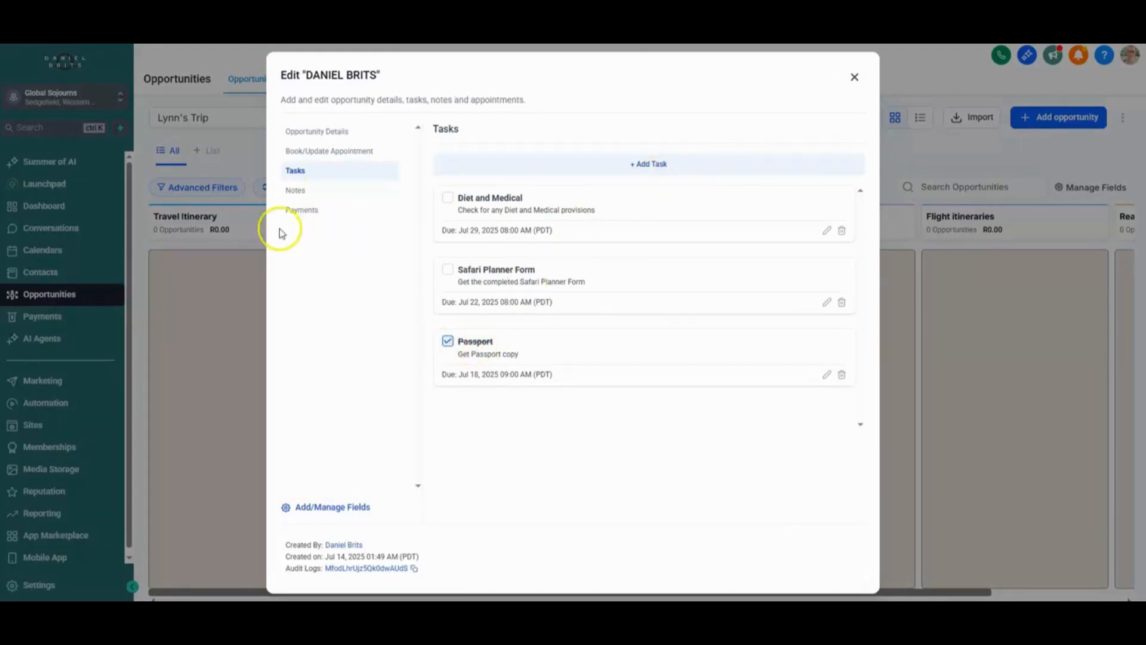
left_click(296, 190)
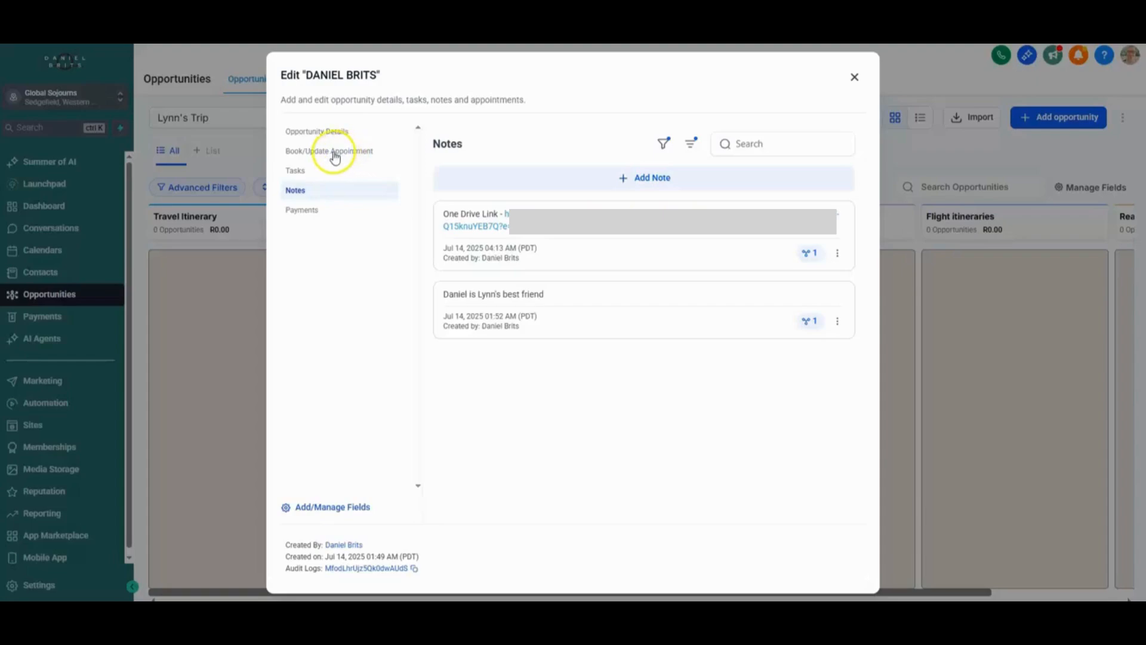
left_click(853, 77)
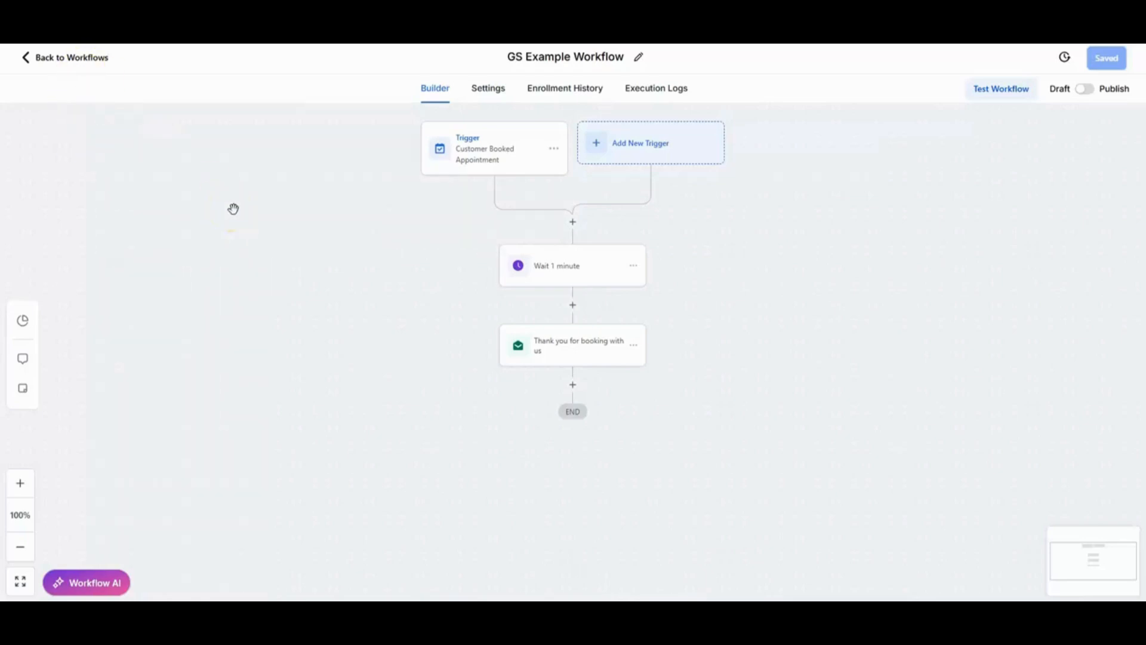
Step: Check and save the Customer Booked Appointment trigger in GS Example Workflow, and add a Form Submitted trigger
left_click(488, 158)
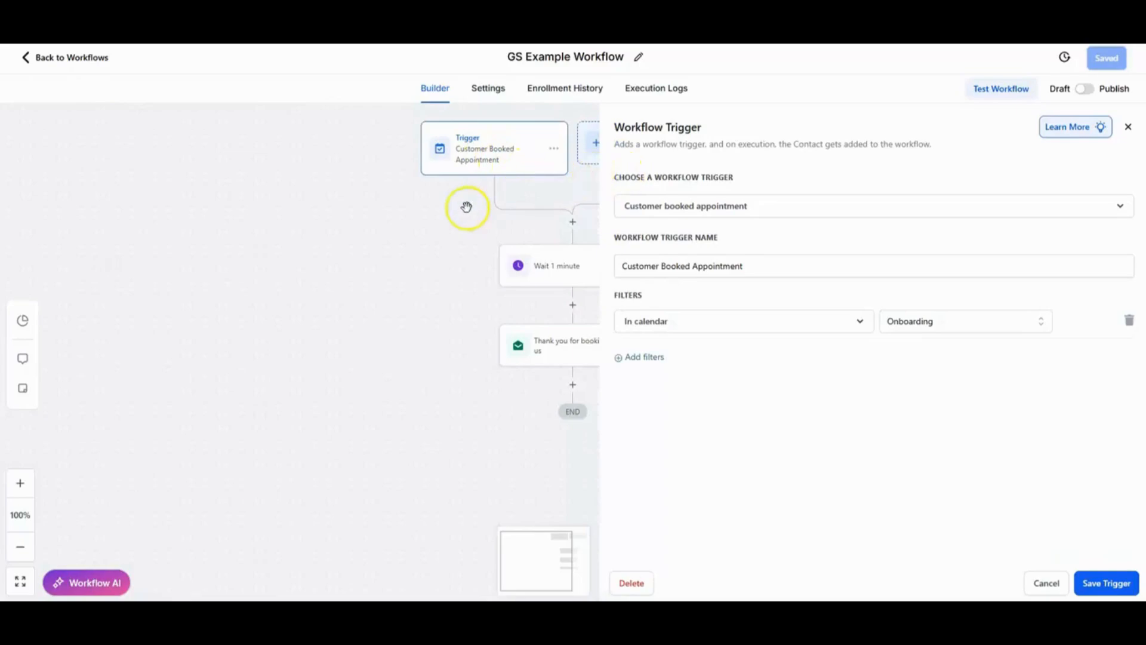
left_click(1106, 582)
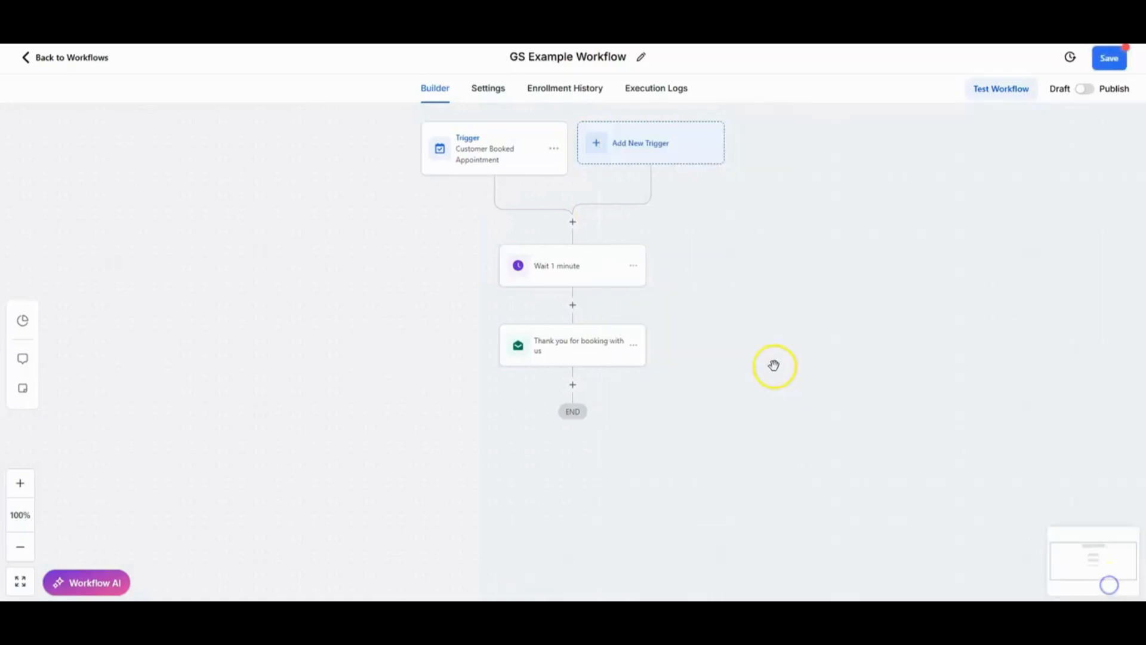
left_click(656, 148)
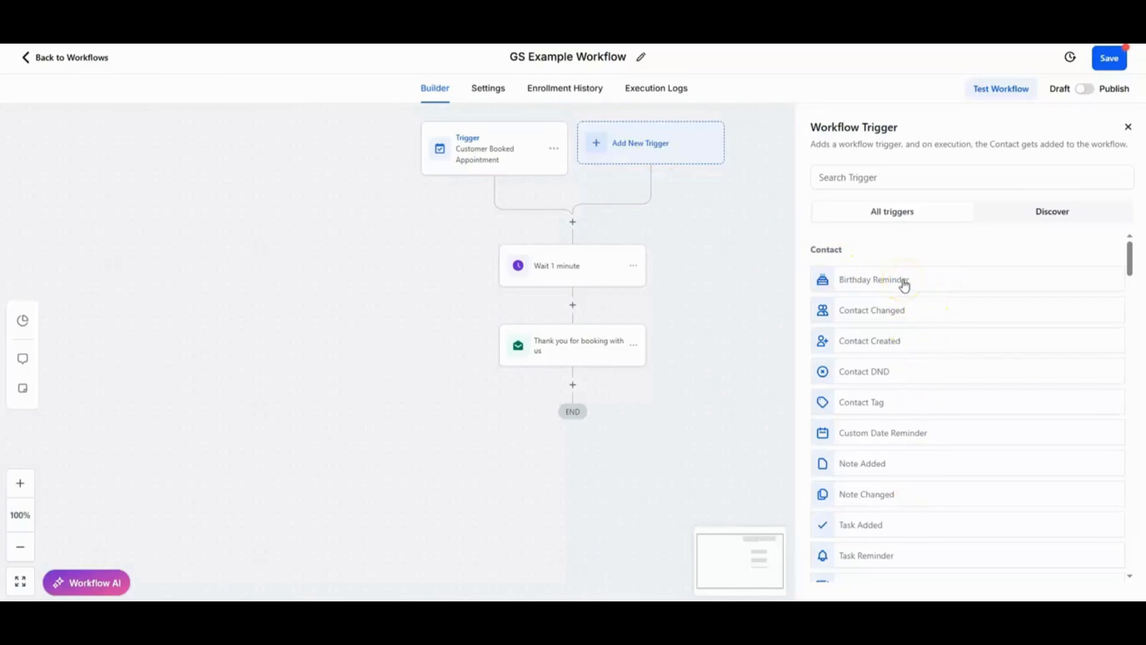
left_click(904, 285)
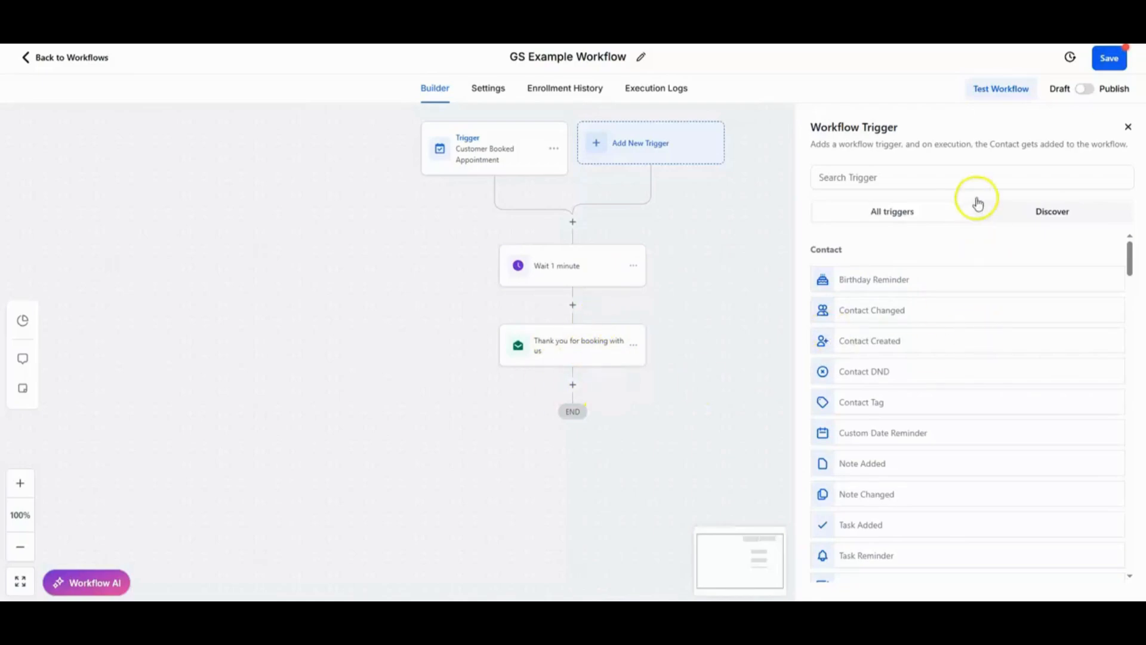
left_click(962, 174)
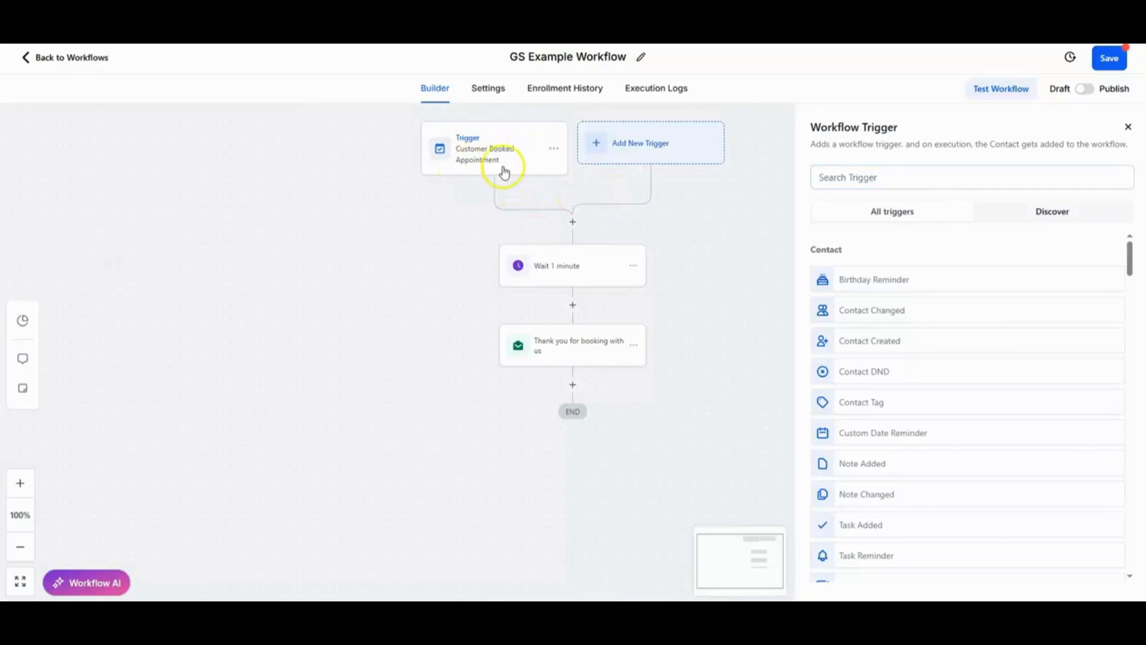
left_click(906, 177)
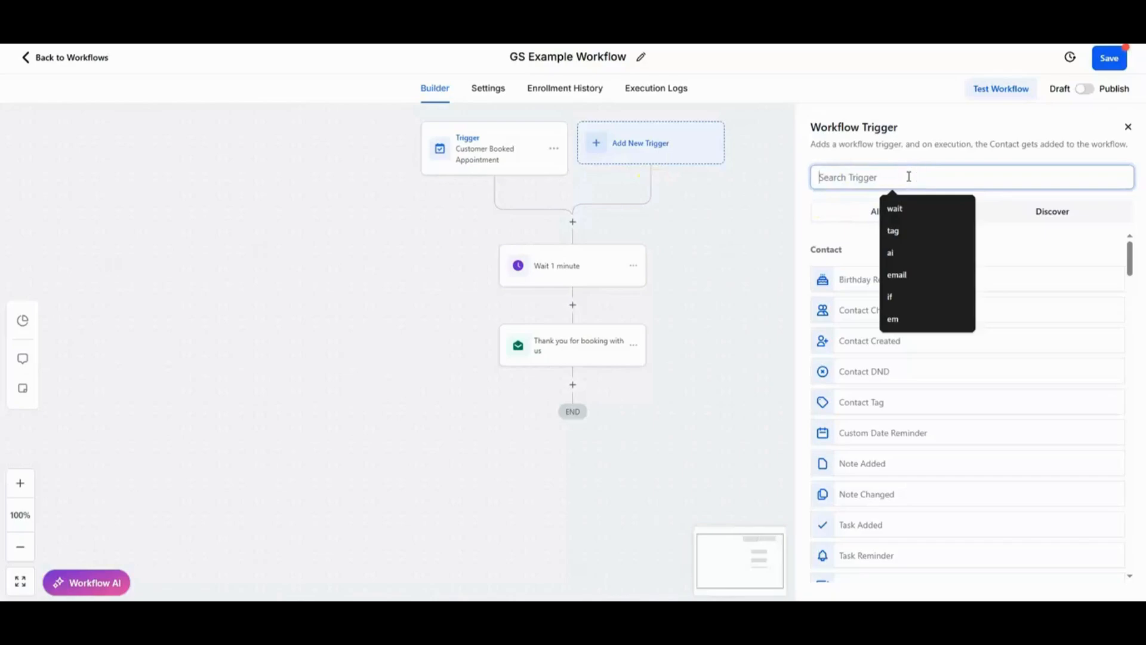
type("form")
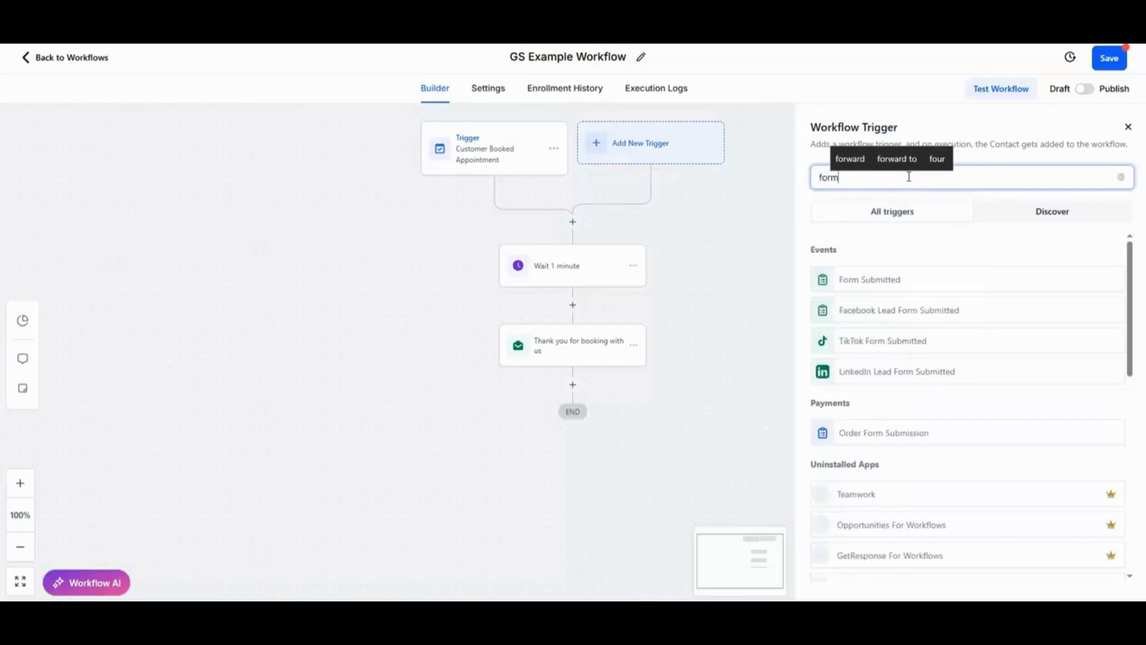
left_click(869, 279)
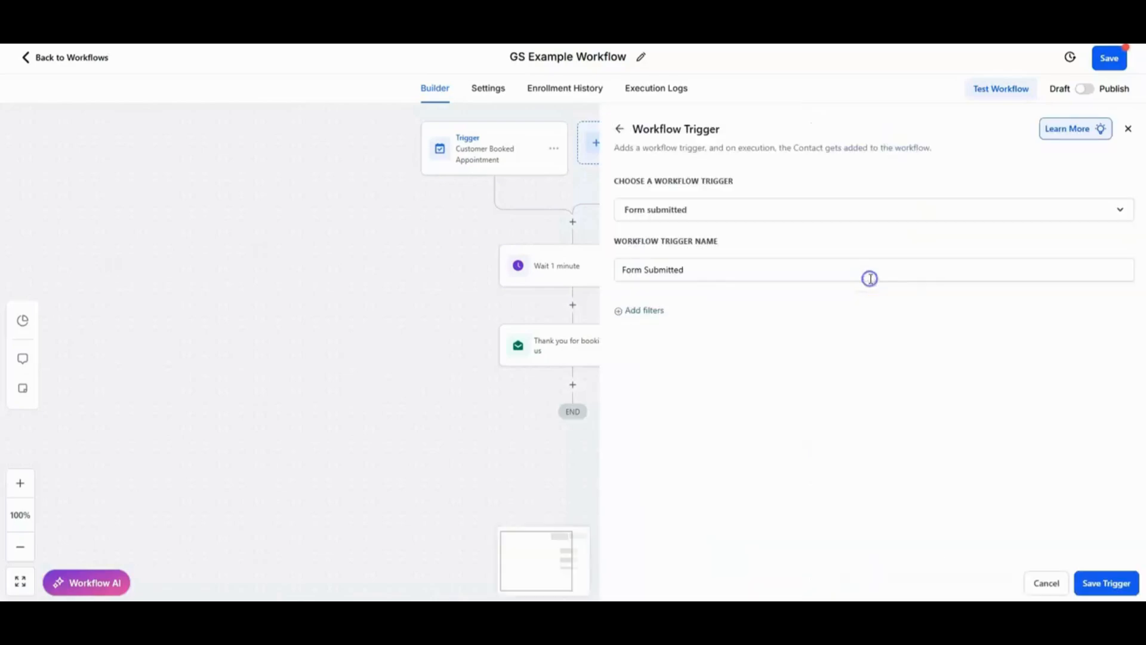
Step: Filter the Form Submitted trigger to the Safari Planner Online Form and Guest Information Form, and save the trigger
left_click(622, 315)
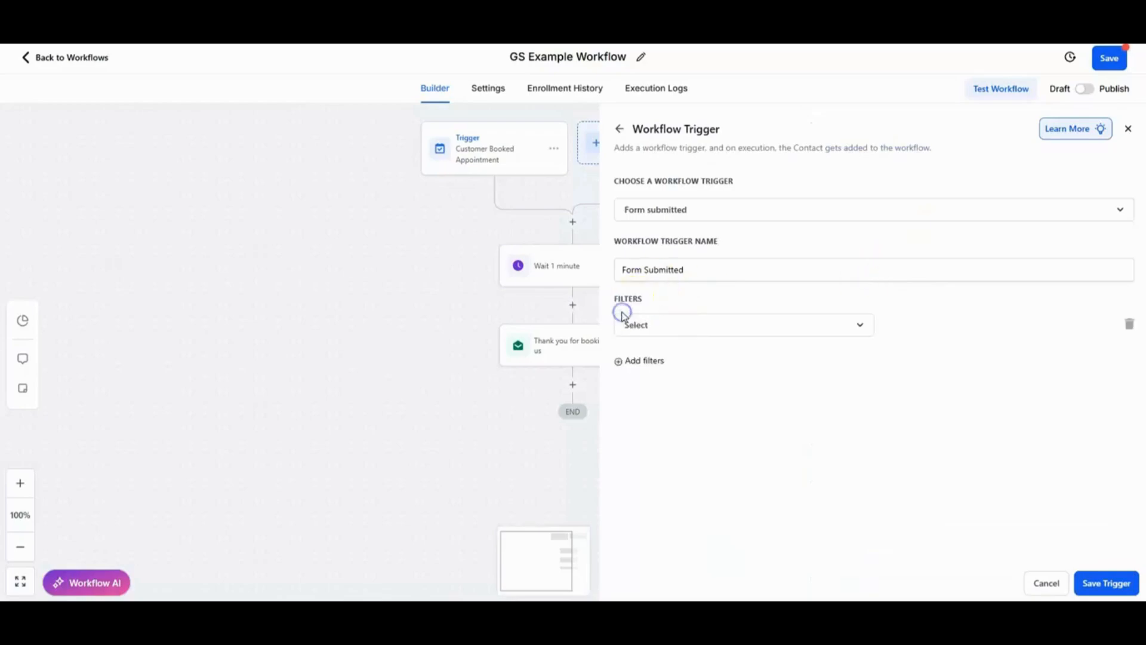
left_click(687, 324)
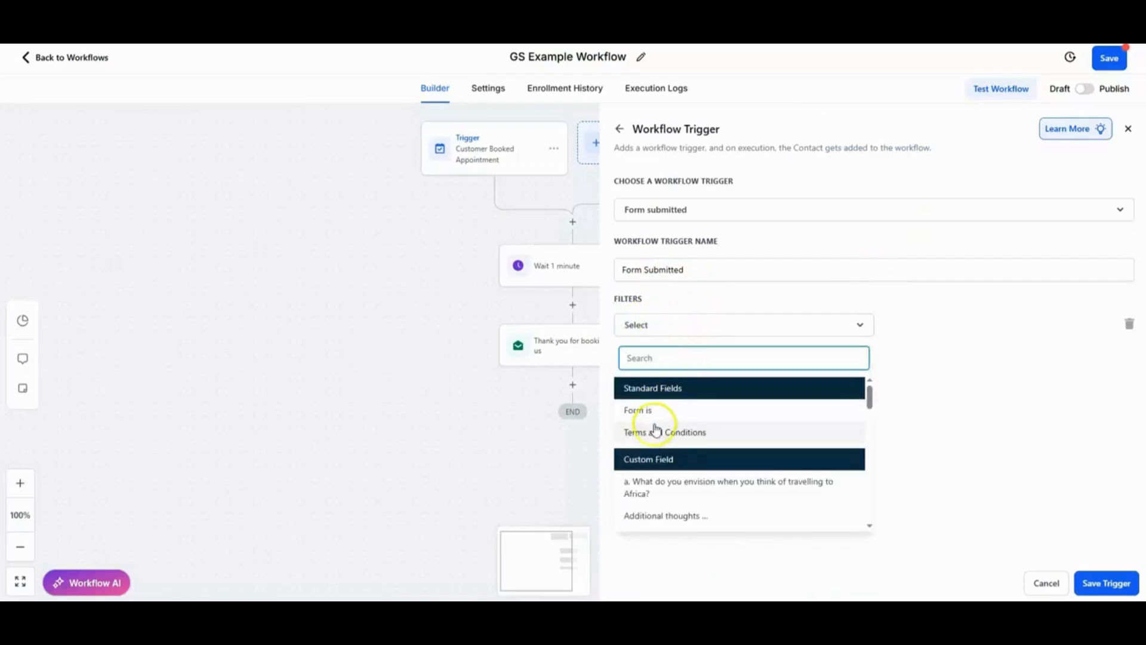
left_click(667, 411)
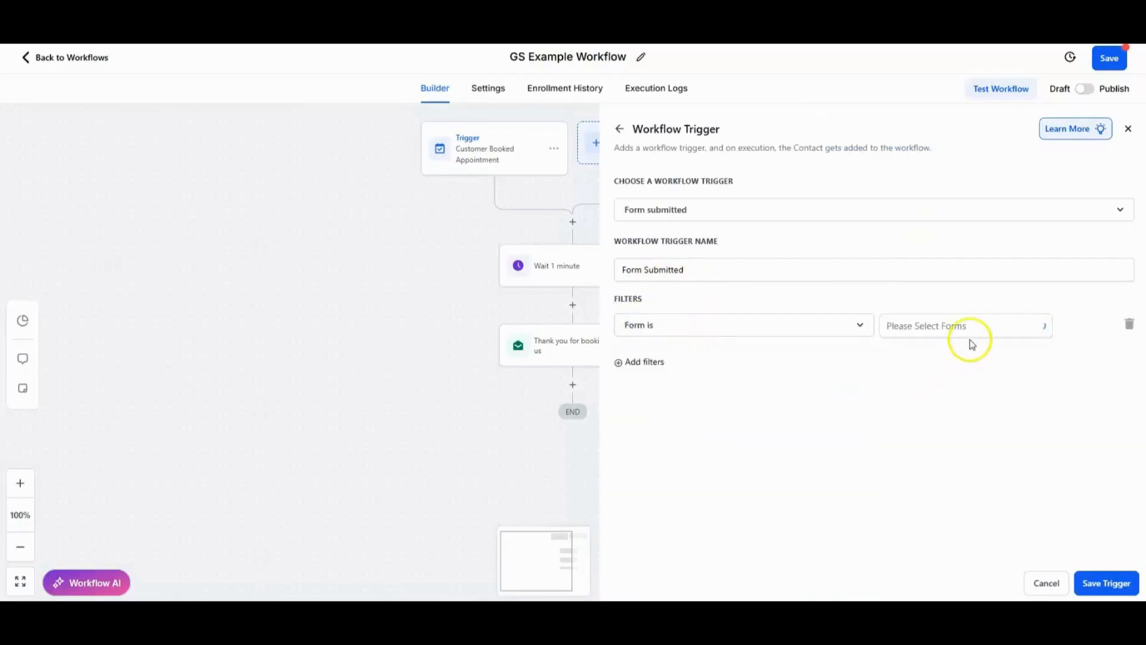
left_click(989, 332)
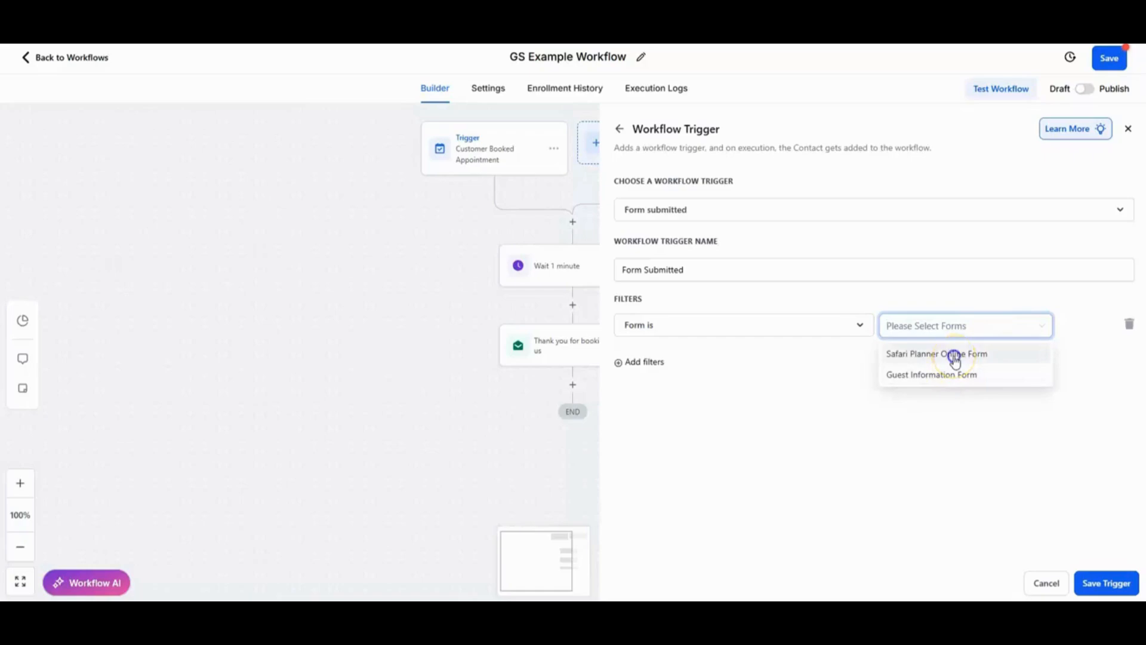
left_click(955, 358)
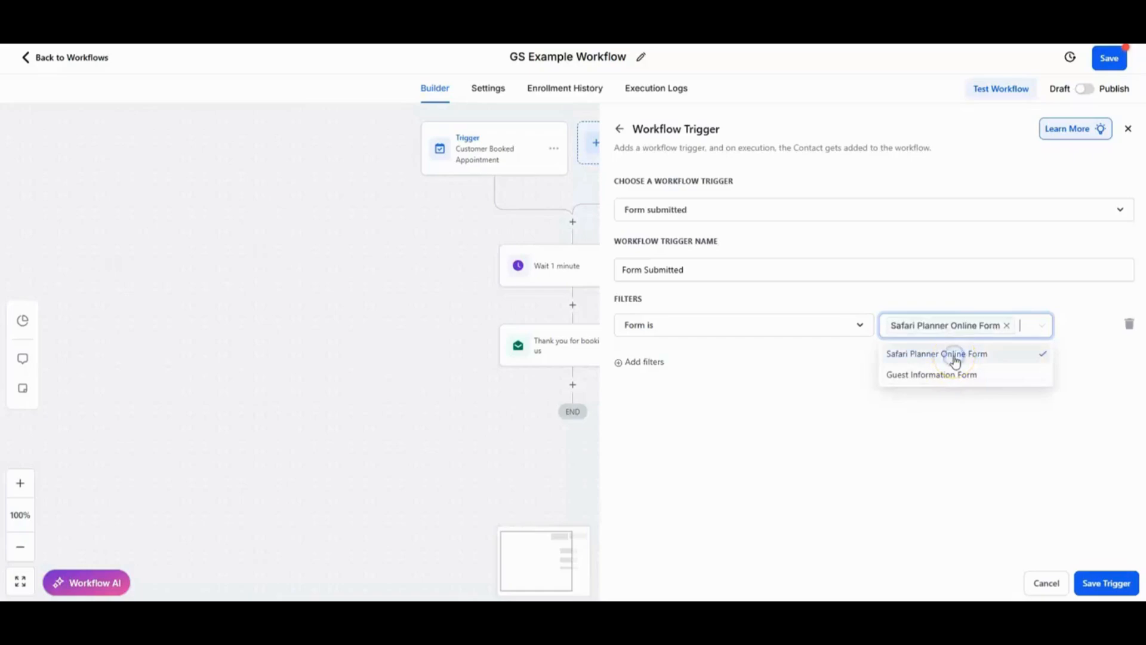
left_click(1072, 382)
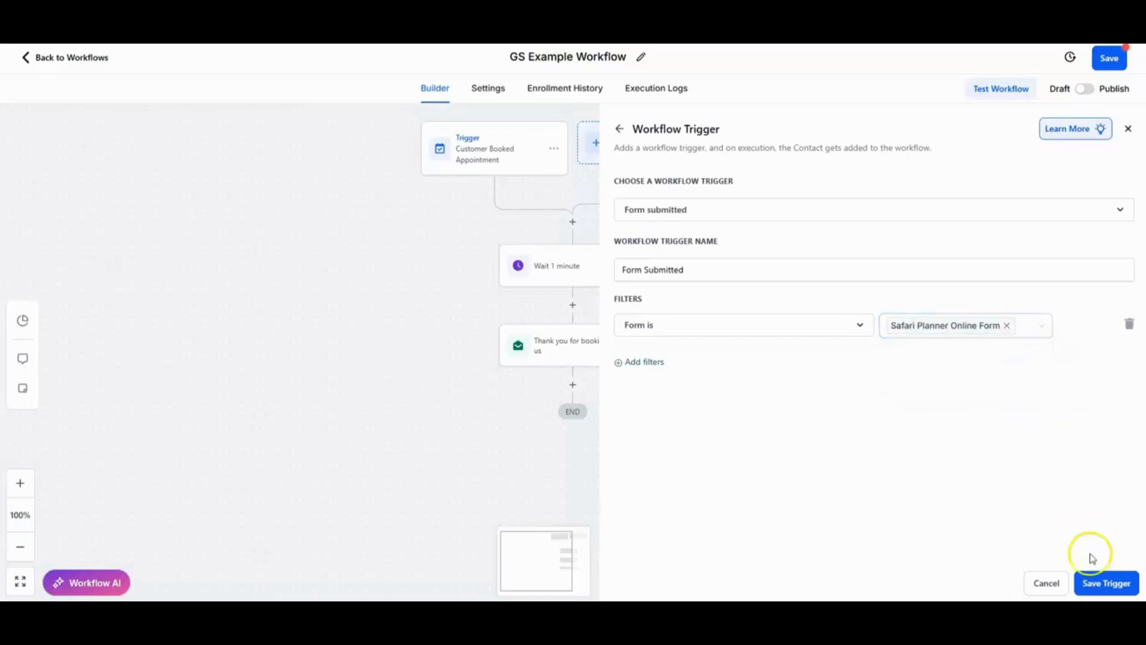
left_click(1022, 327)
left_click(978, 375)
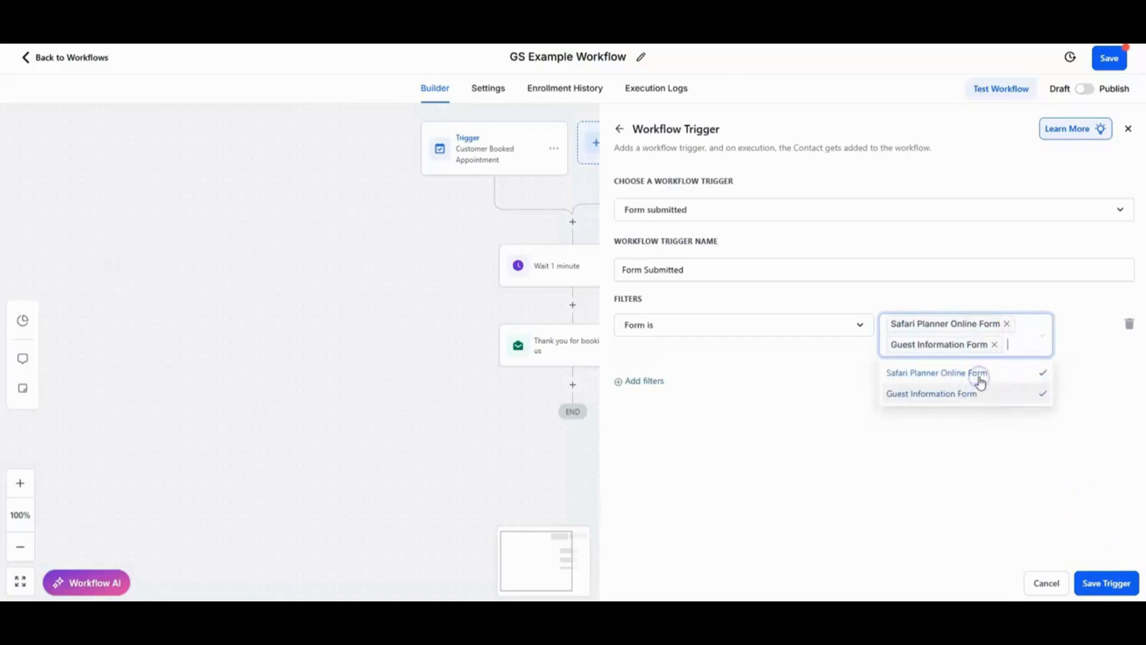
left_click(1042, 425)
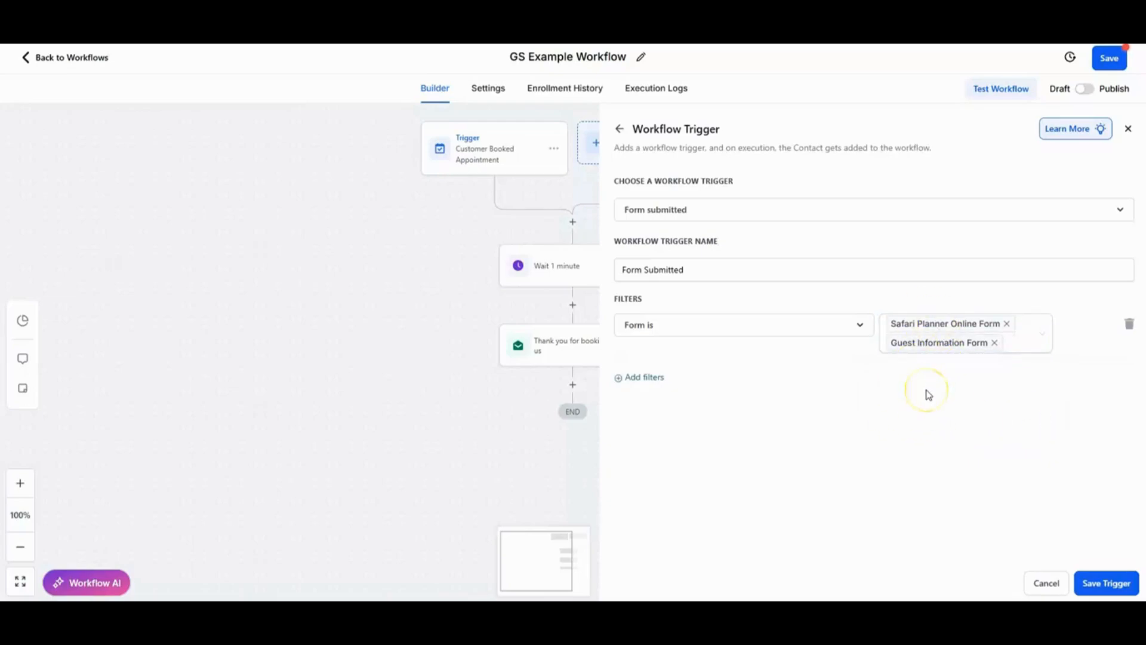
left_click(1106, 583)
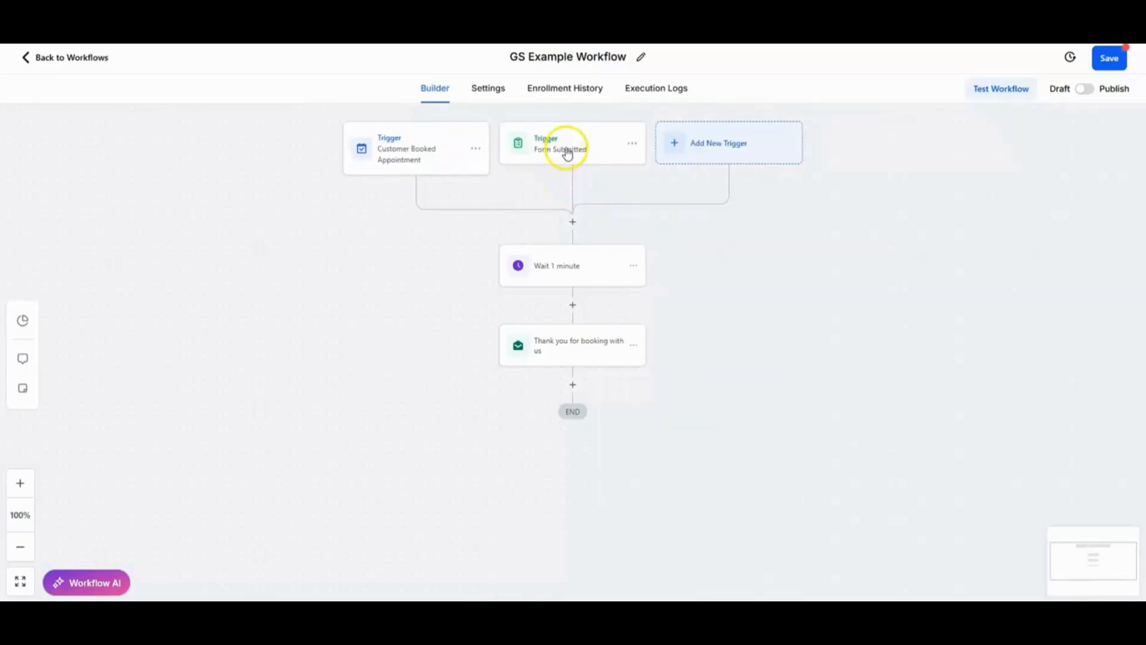
Step: Rename the Form Submitted trigger to "Form Submitted Safari Planner or Guest Information" and save the trigger
left_click(564, 145)
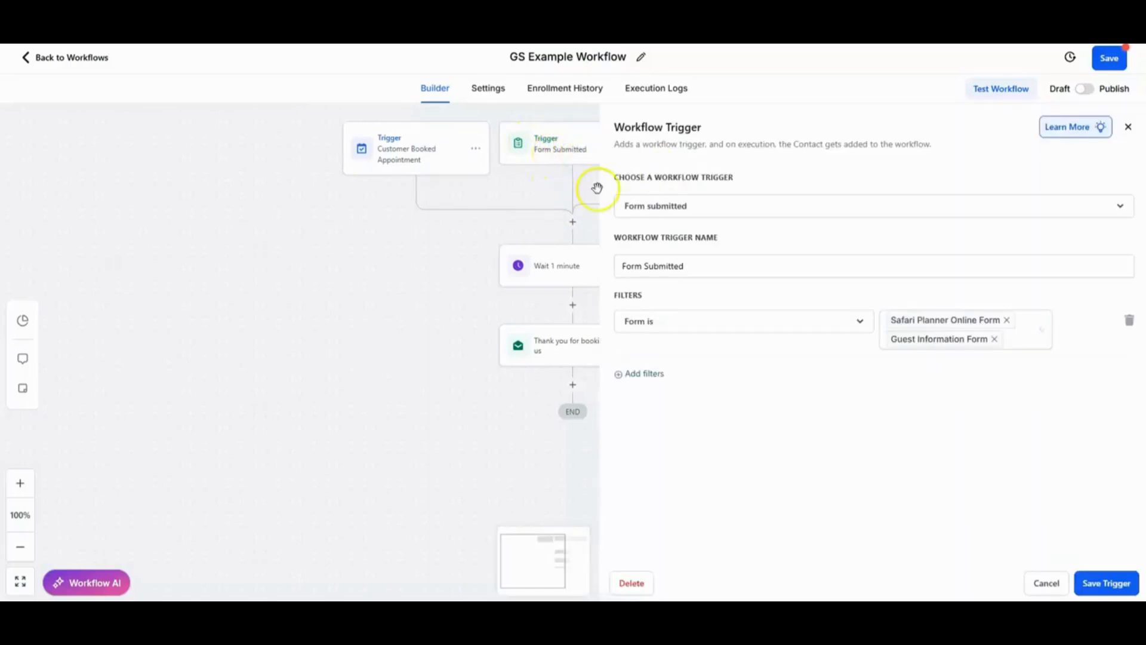
left_click(706, 263)
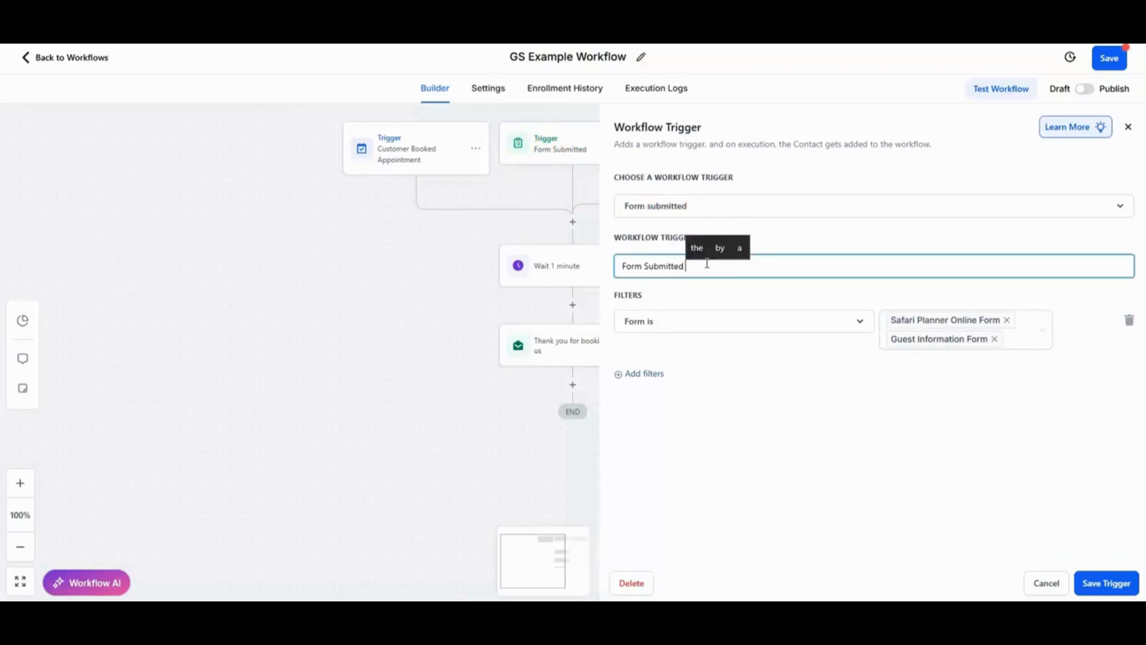
type("Safari")
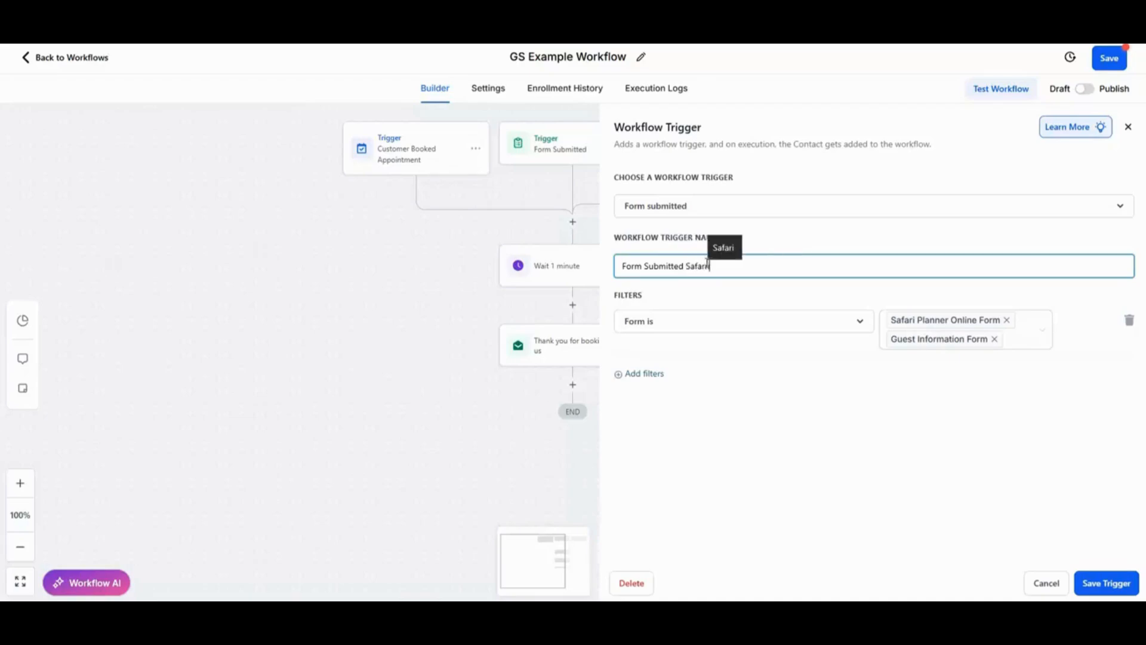
type(" Planner")
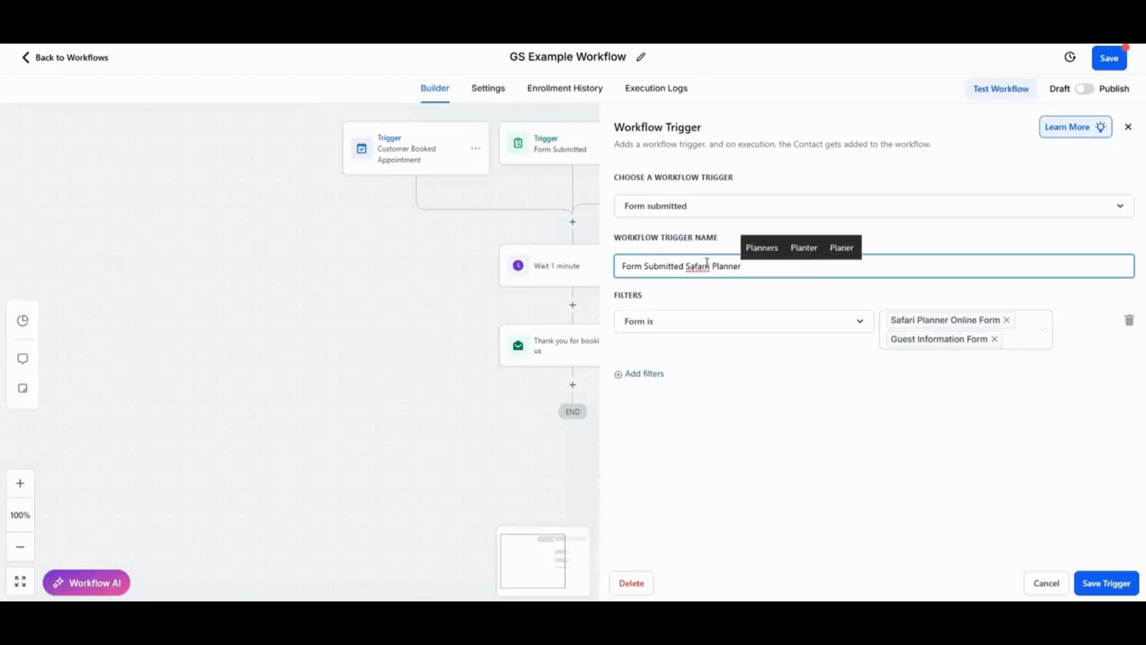
type(" or")
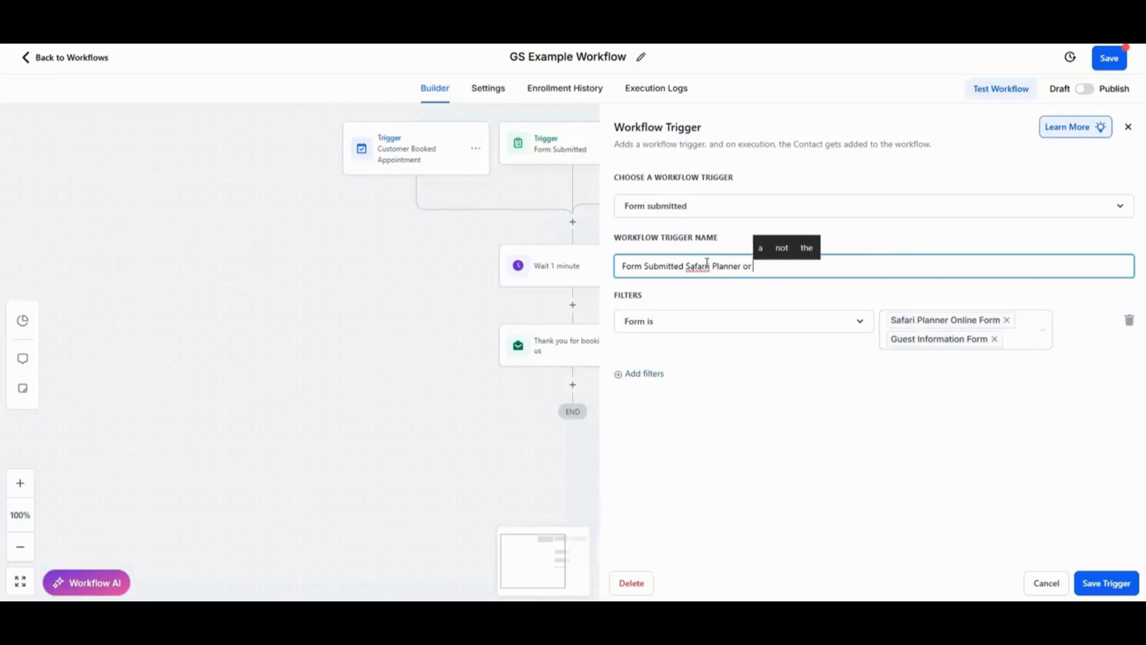
type(" Guest Inform")
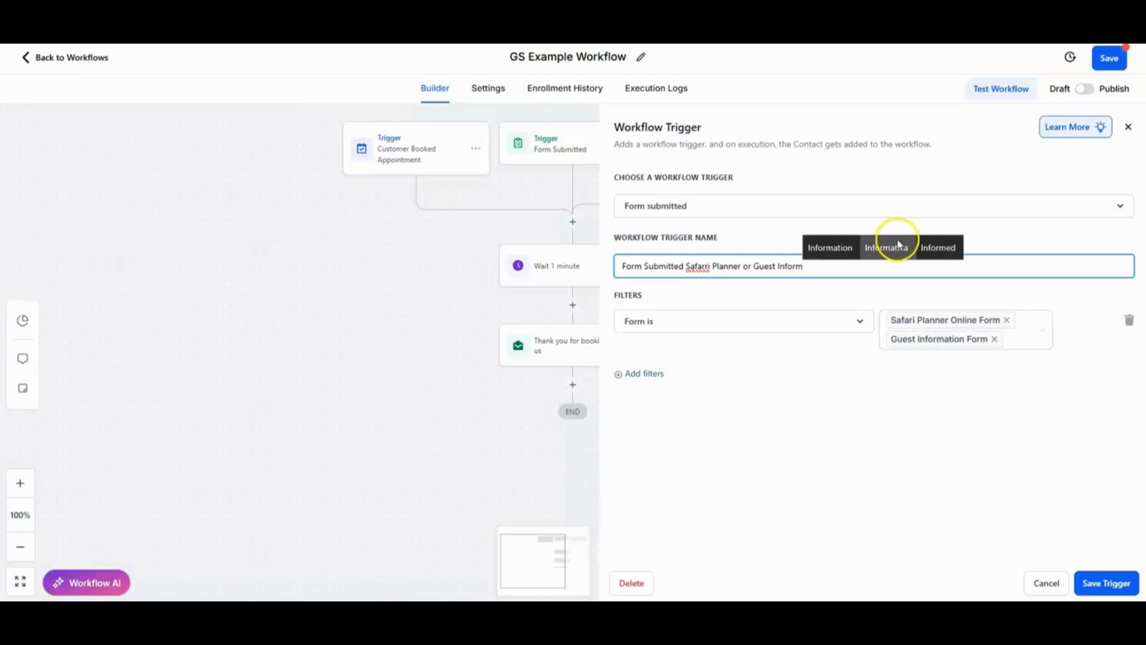
left_click(835, 246)
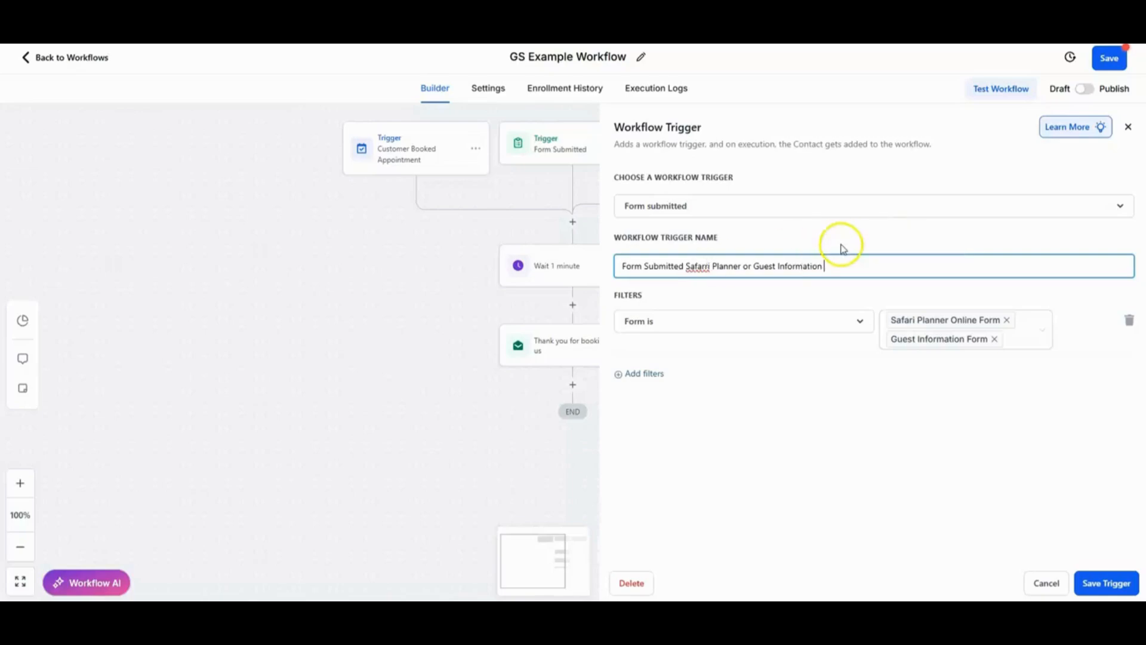
left_click(1111, 584)
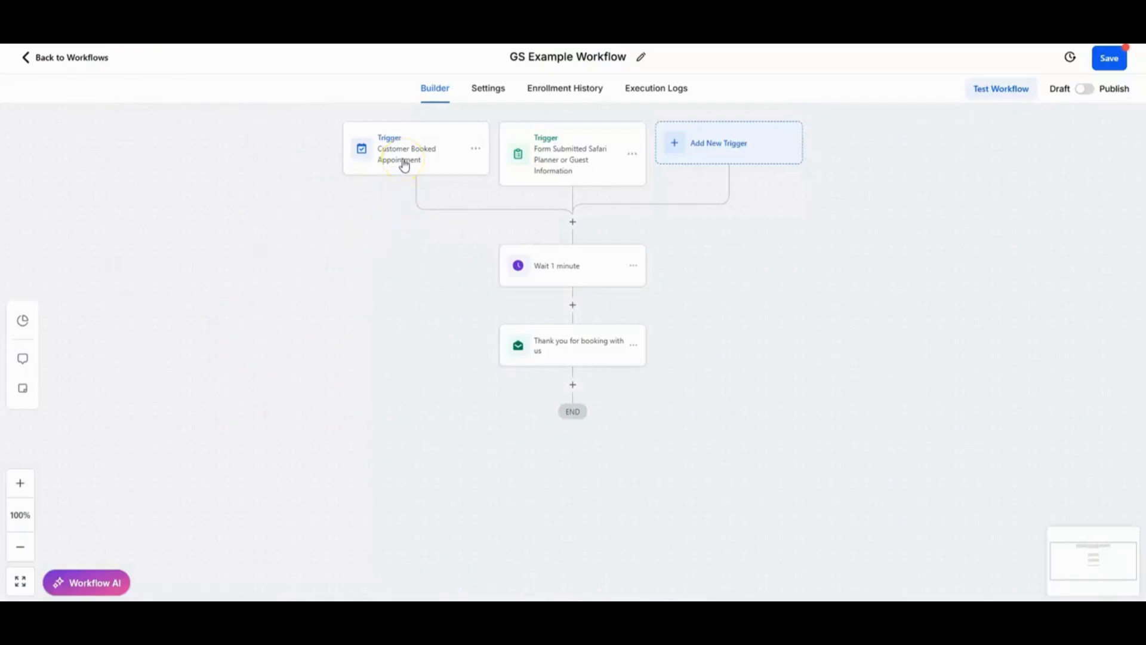
Step: Add a Send Internal Notification action between the triggers and the one-minute wait, with Email as the notification type
left_click(564, 161)
left_click(574, 221)
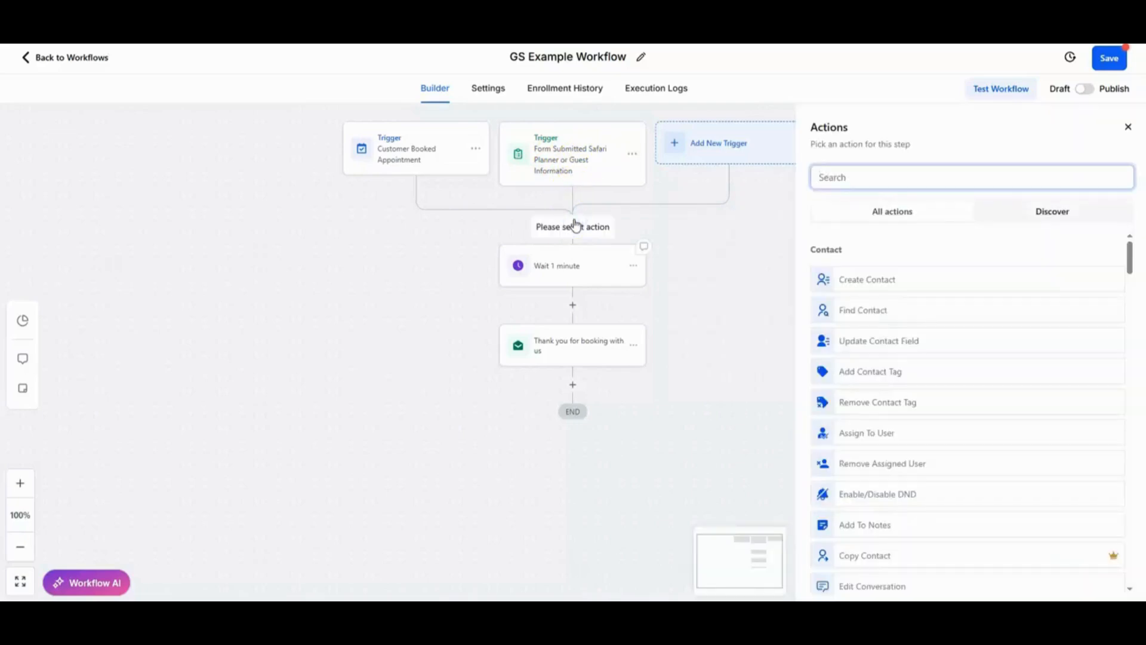
left_click(864, 179)
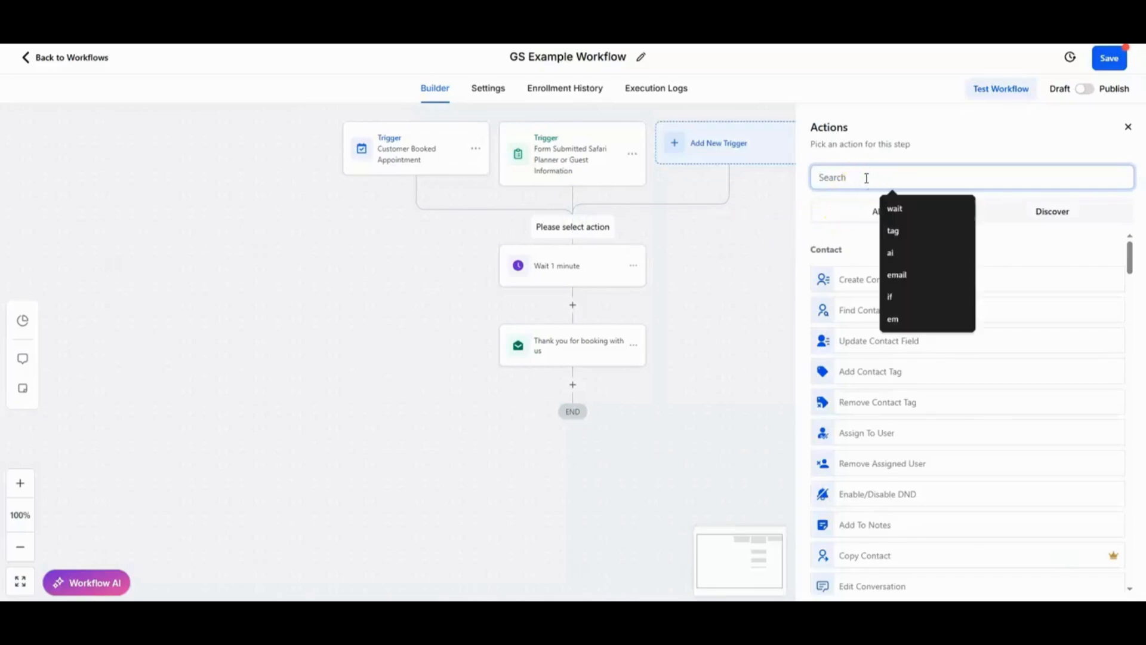
type("inter")
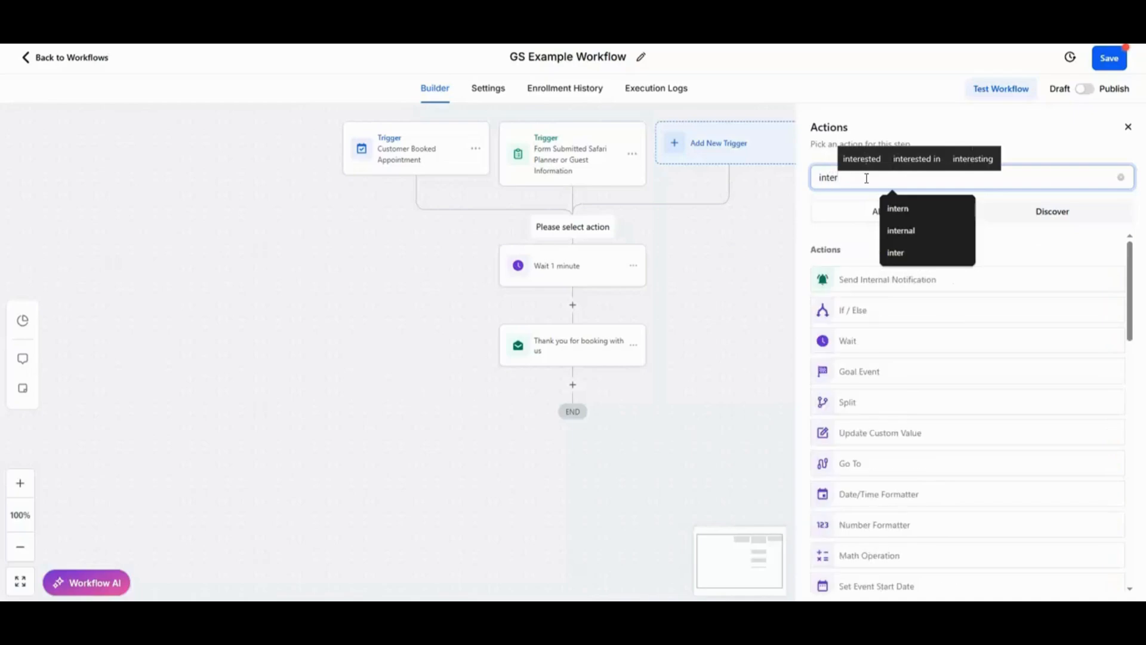
left_click(874, 284)
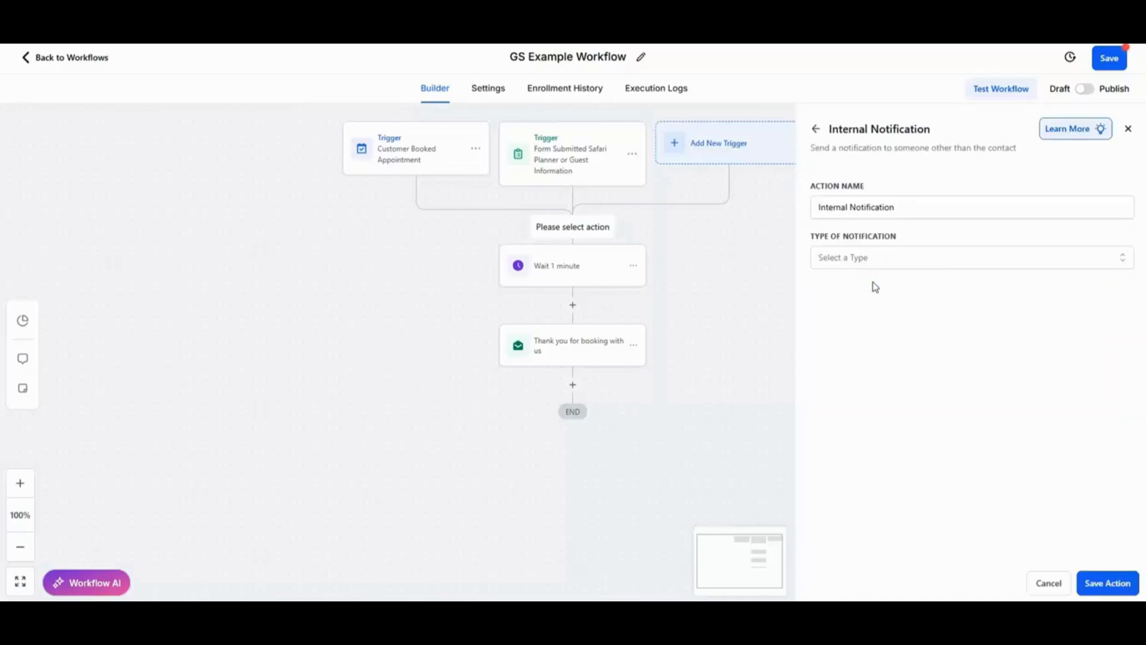
left_click(904, 263)
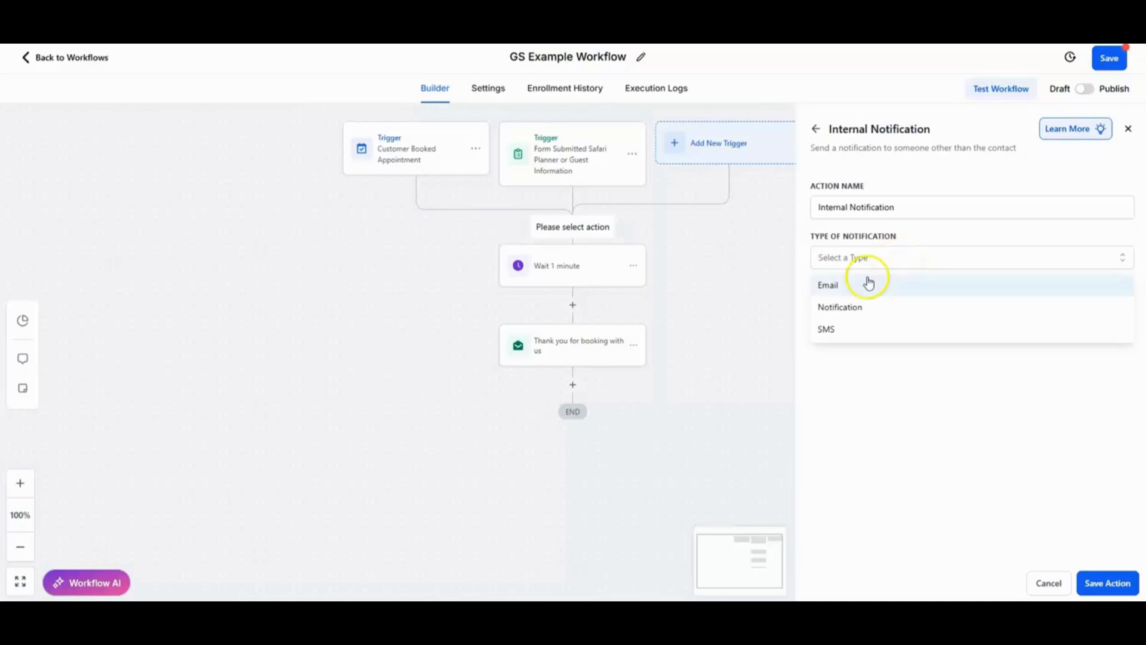
left_click(865, 296)
left_click(861, 292)
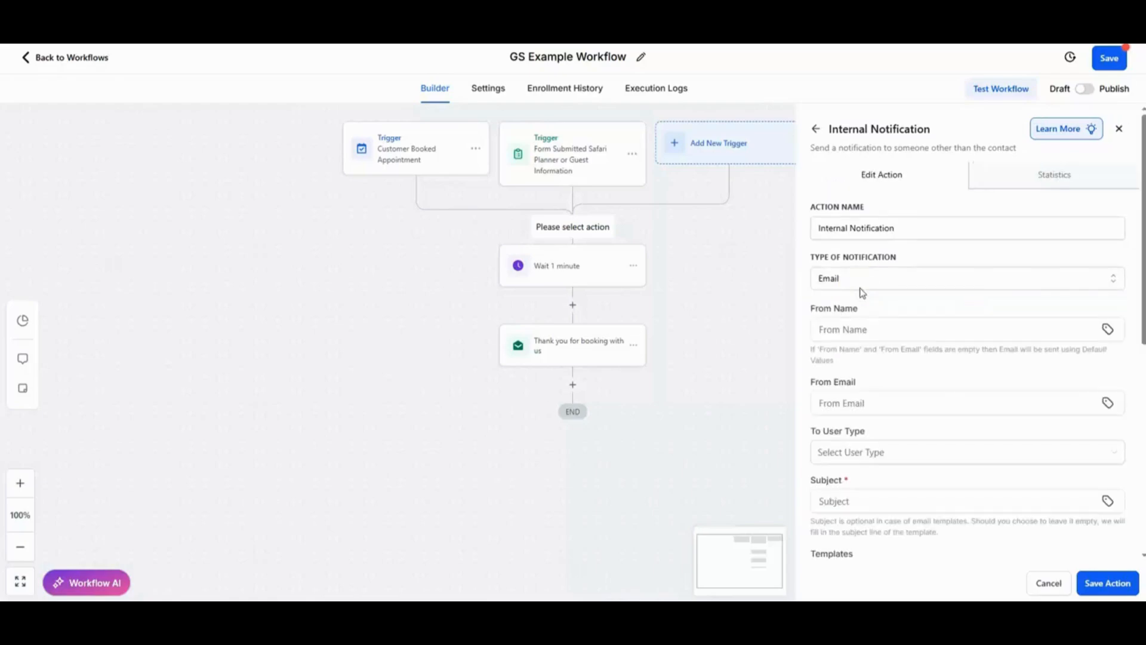
Step: Write the notification message "Hey GS team" and "Your customer filled in a new form, go and have a look at the contact information"
left_click(869, 328)
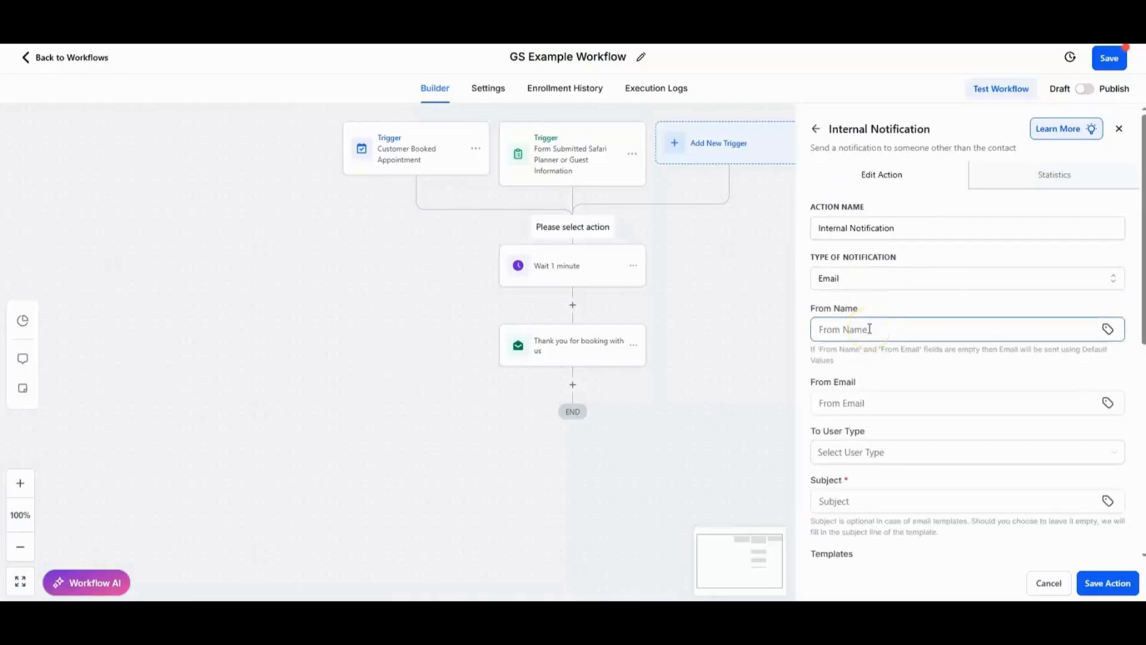
scroll(868, 328, "down", 4)
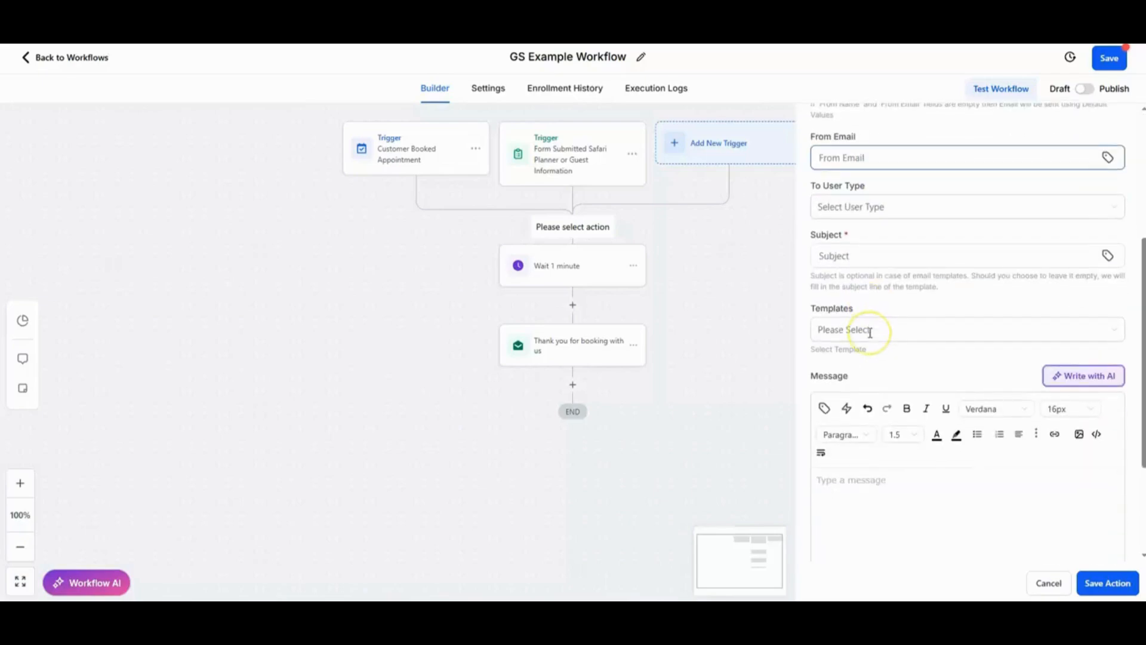
left_click(870, 485)
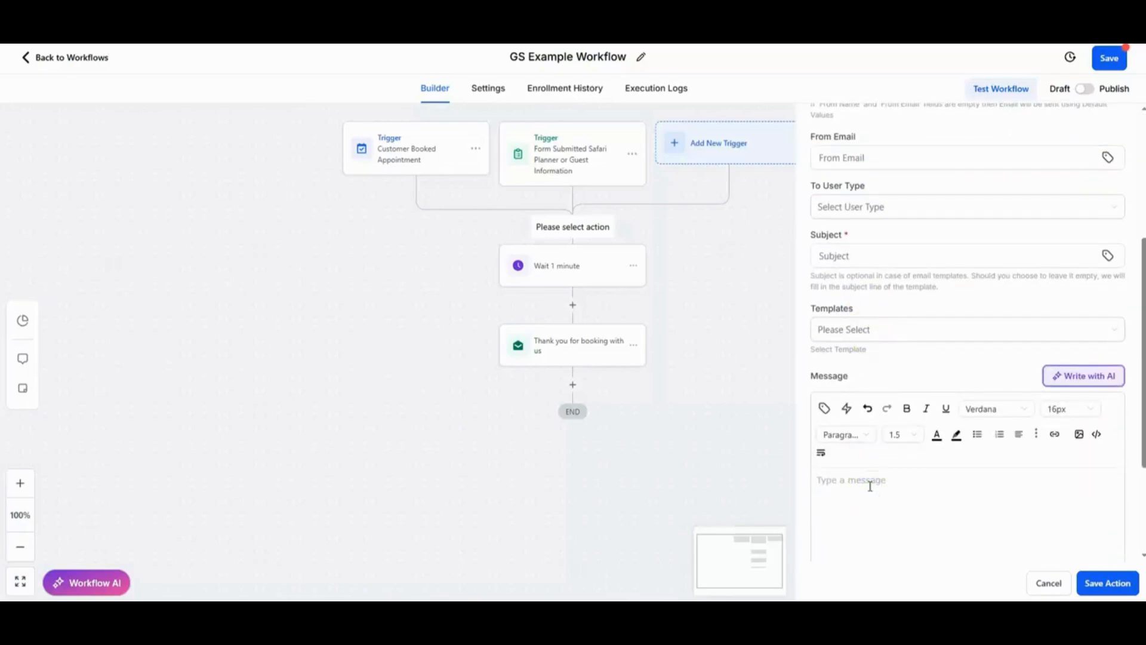
type("Hey GS team")
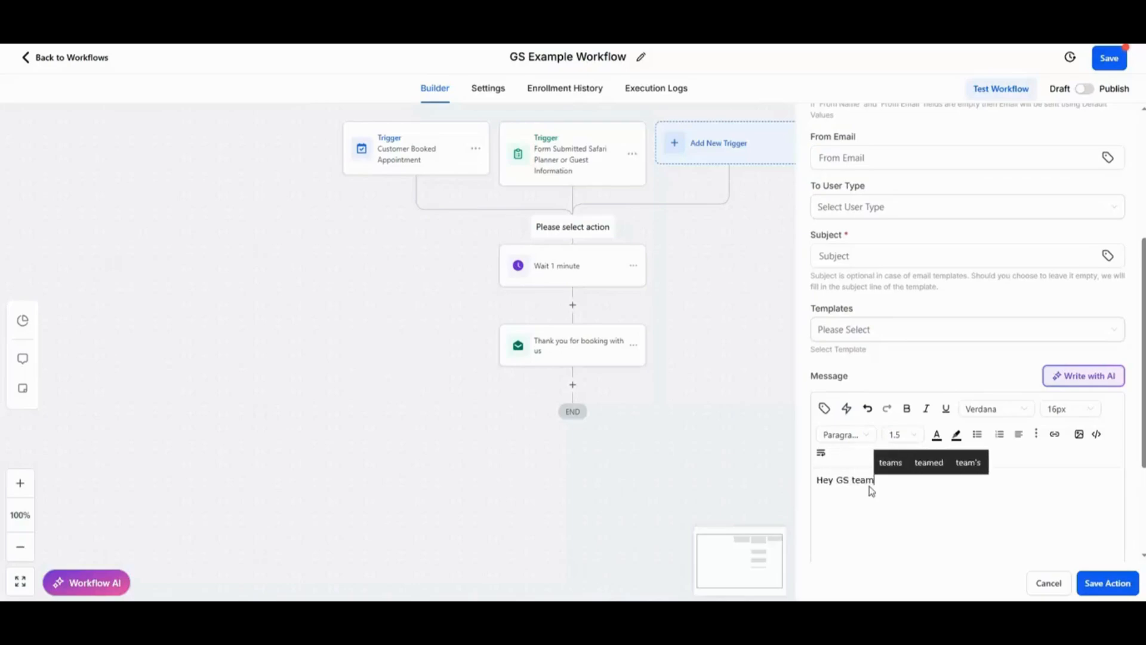
key("Return")
type("Your custome")
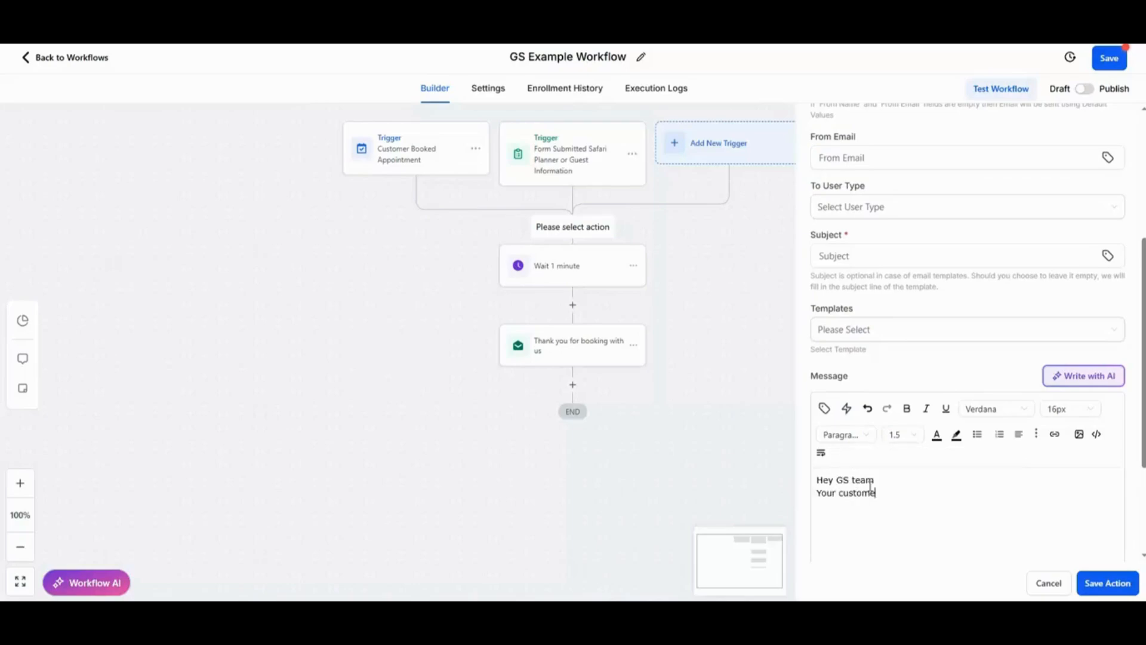
type("r filled in a ")
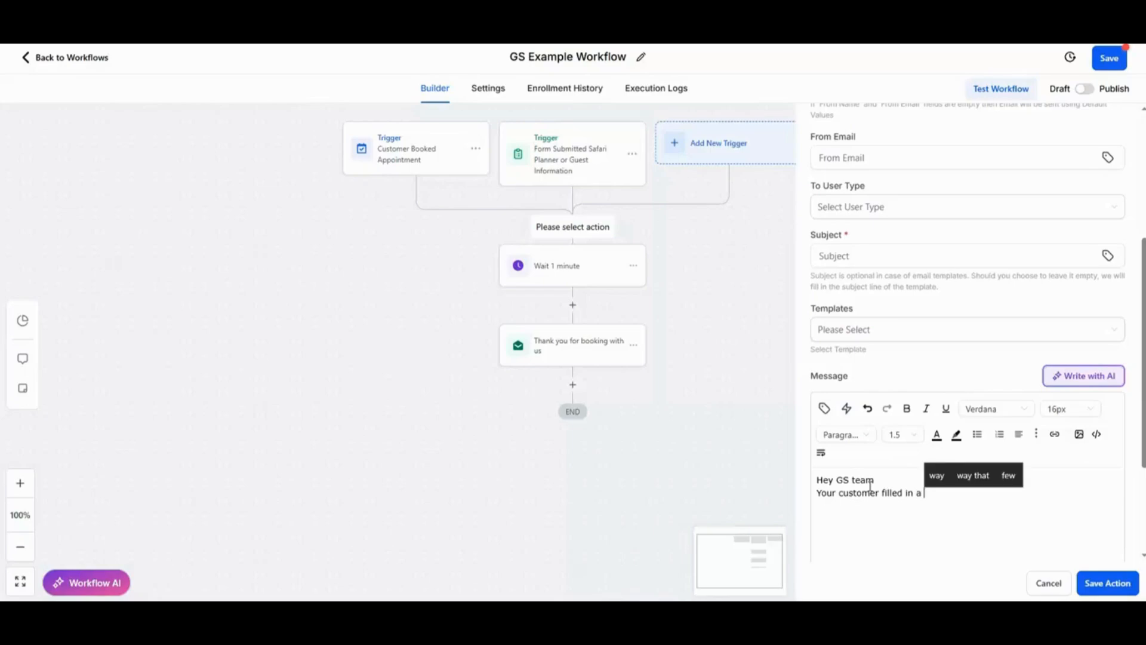
type("newform, go and have a look at the contact information")
key("Return")
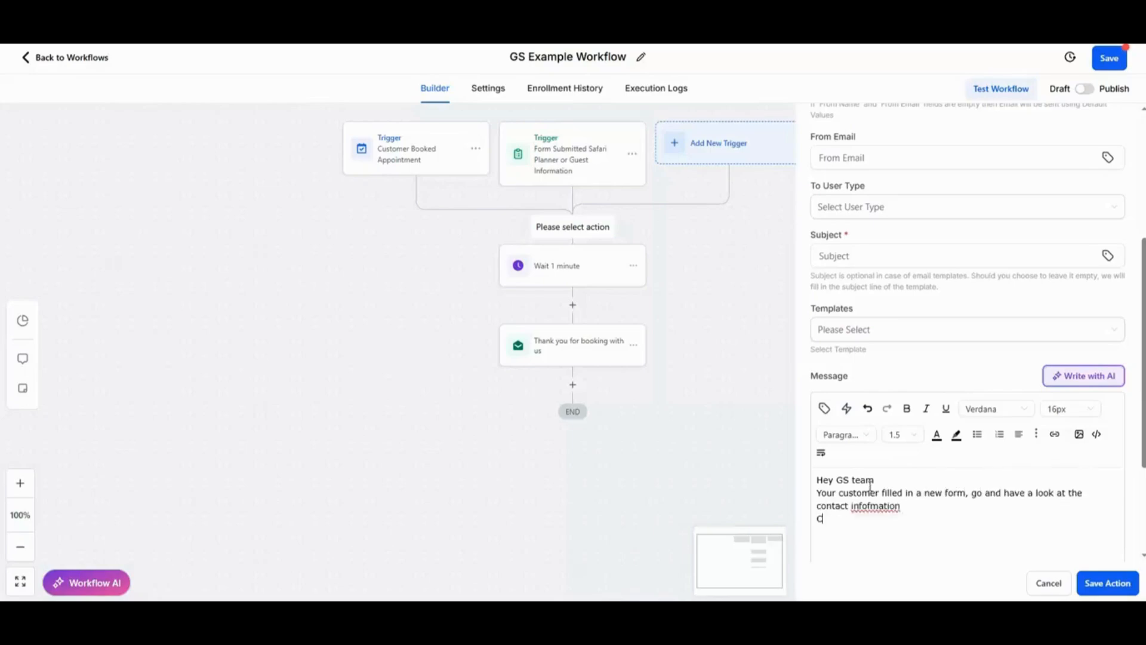
Step: Add the message line "Contact is -" followed by the contact's first name merge field, and try to save the action
type("Cant")
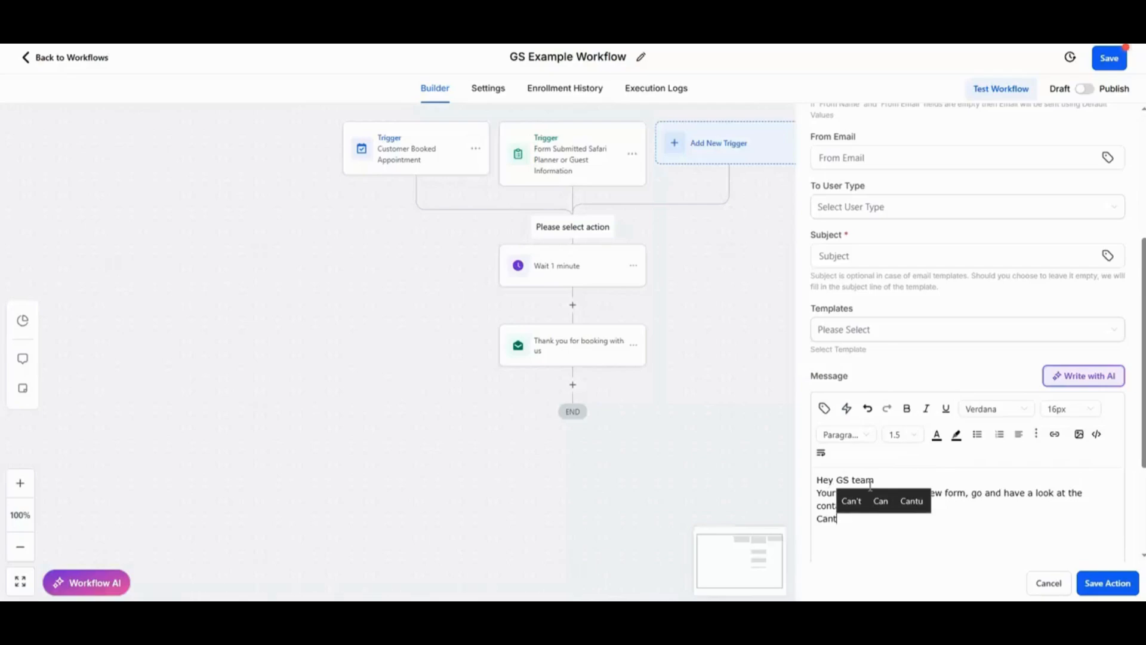
key("BackSpace")
key("BackSpace")
key("BackSpace")
type("ontact is -")
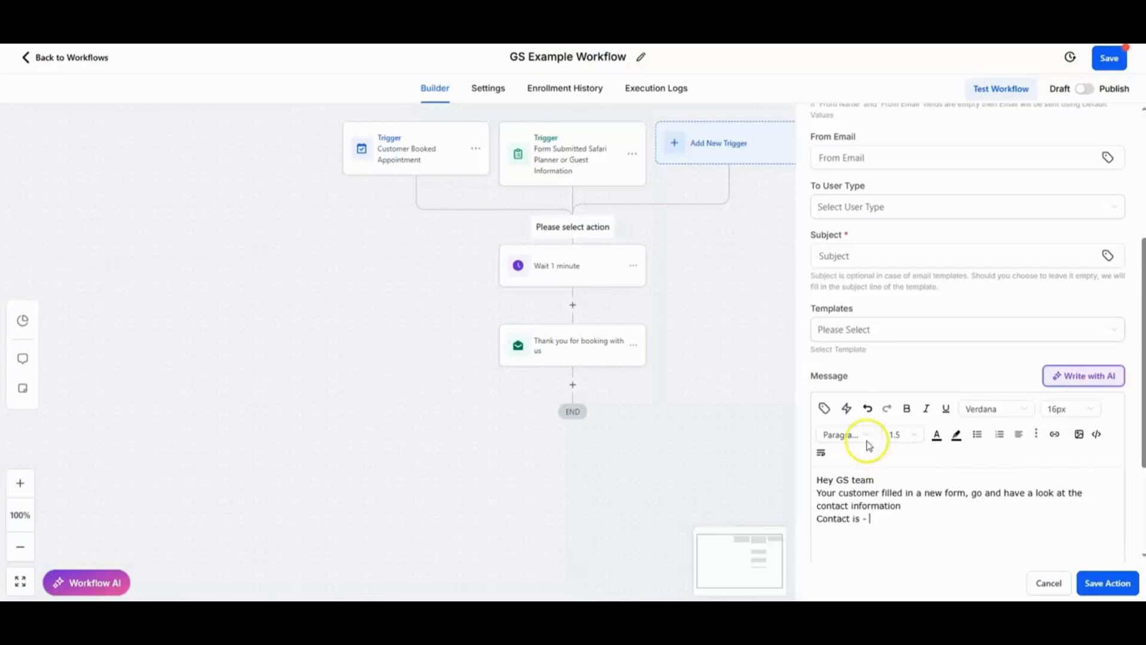
left_click(824, 410)
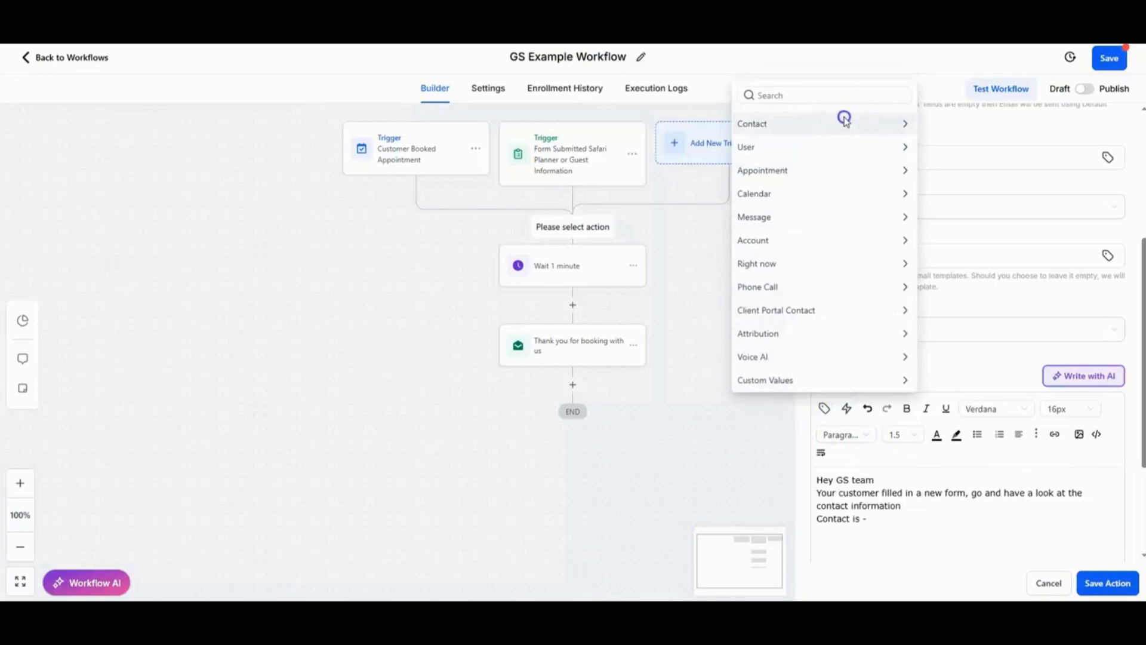
left_click(844, 121)
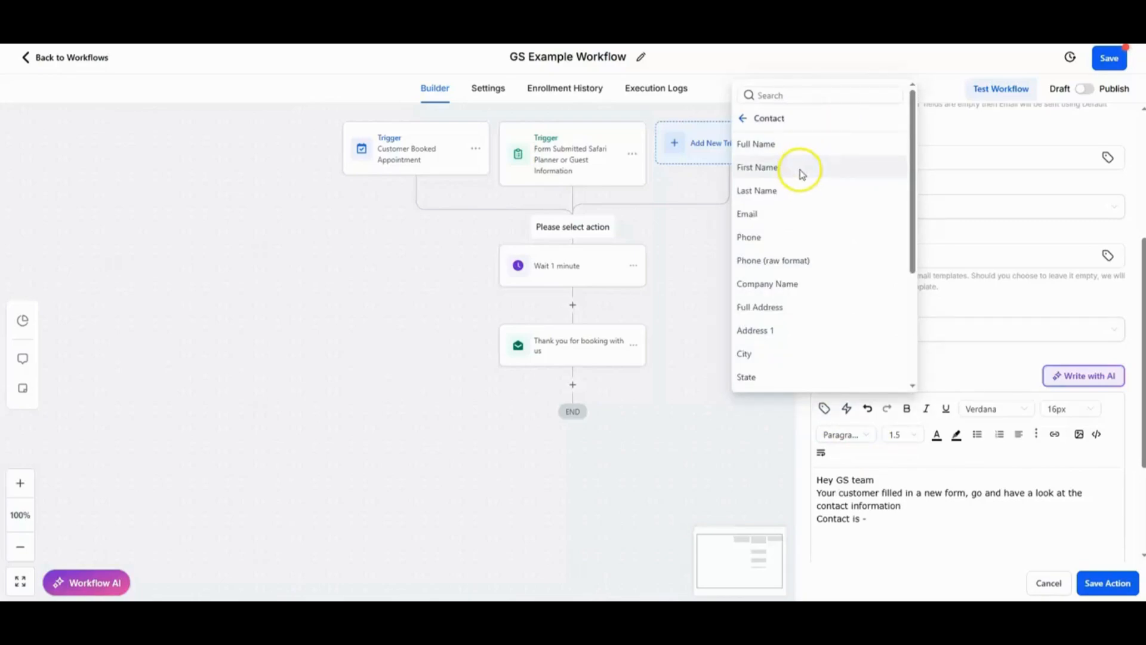
left_click(801, 175)
left_click(1109, 586)
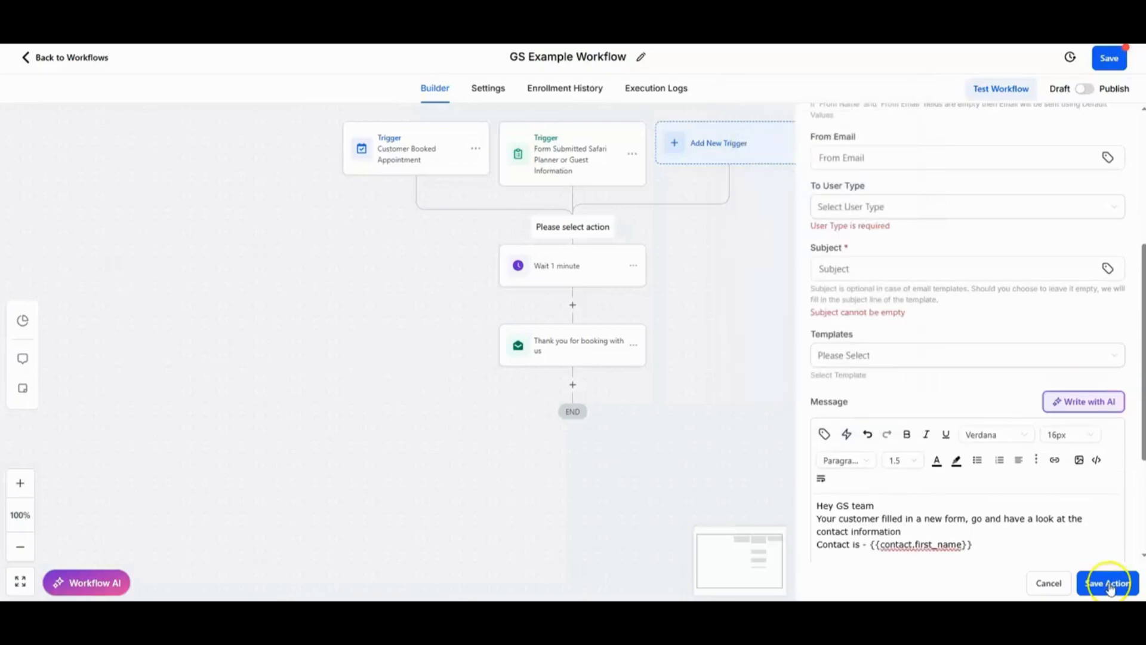
Step: Send the internal notification to All Users with the subject "New form or appointment"
left_click(872, 207)
left_click(871, 234)
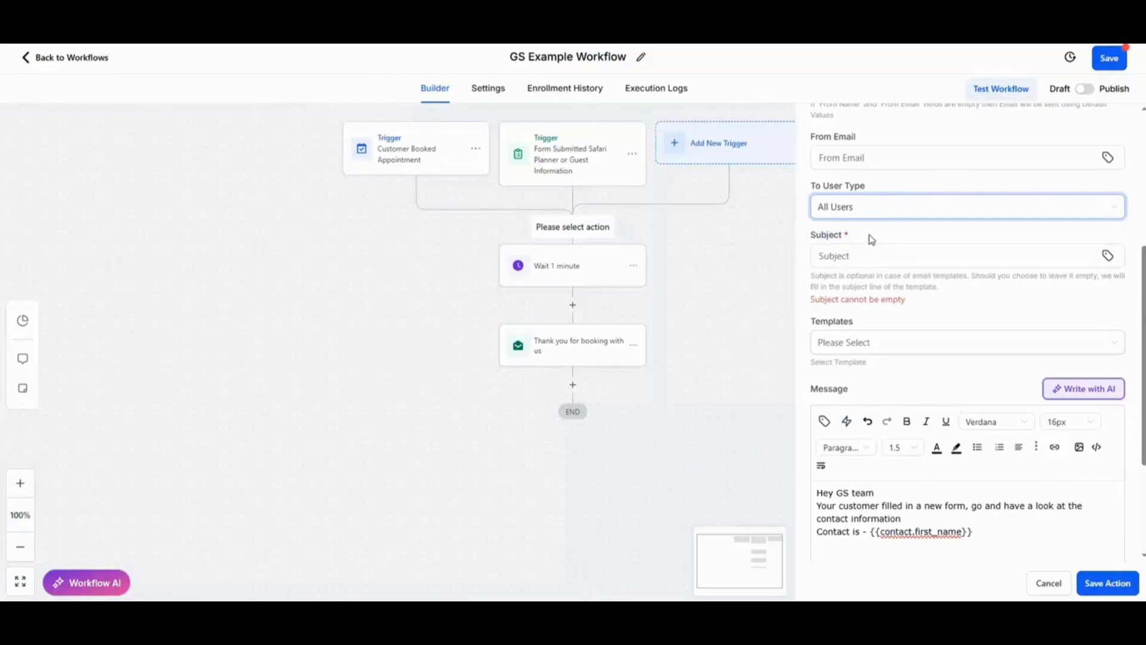
left_click(872, 249)
left_click(873, 250)
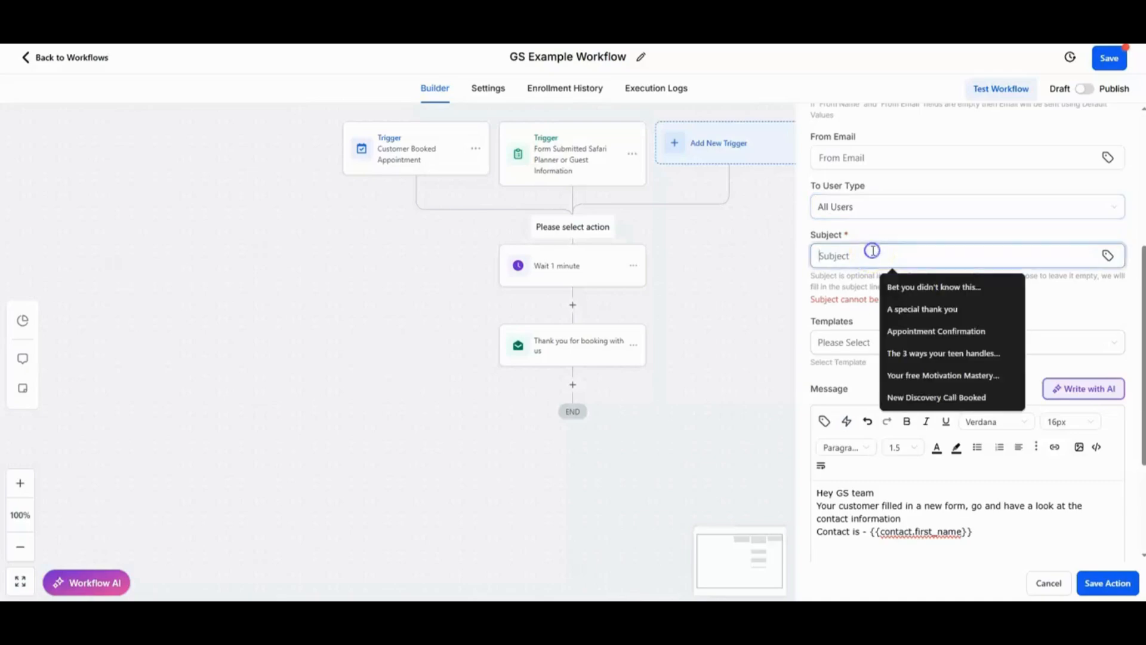
left_click(873, 253)
type("New form or appointment")
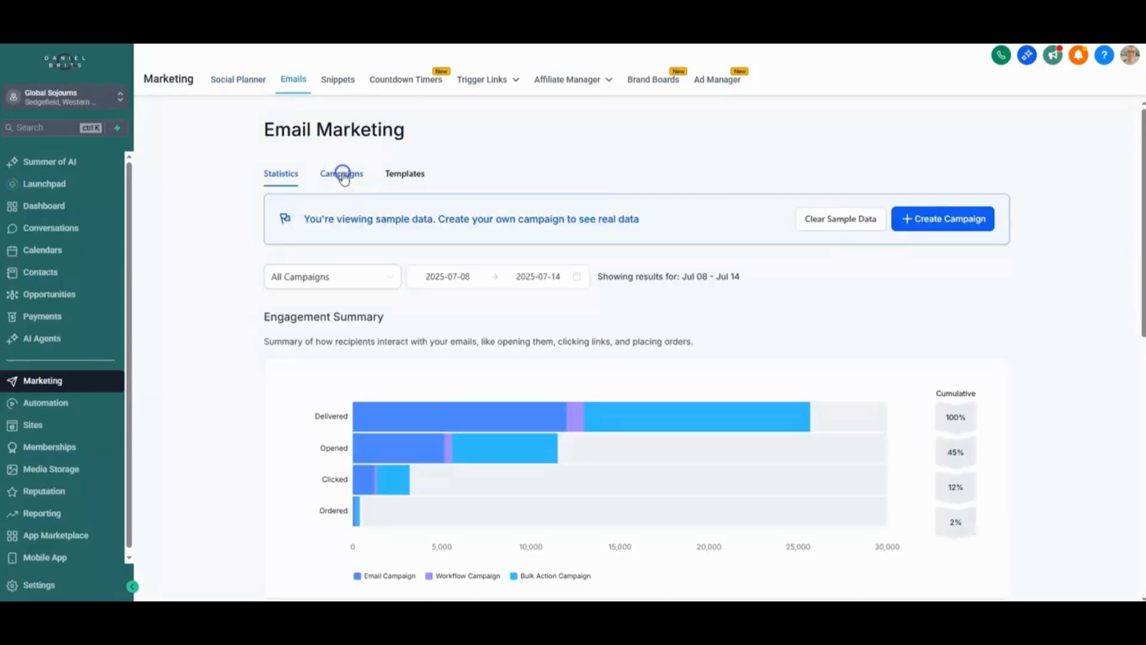
Step: Create a new email campaign in Email Marketing using the Design Editor
left_click(344, 175)
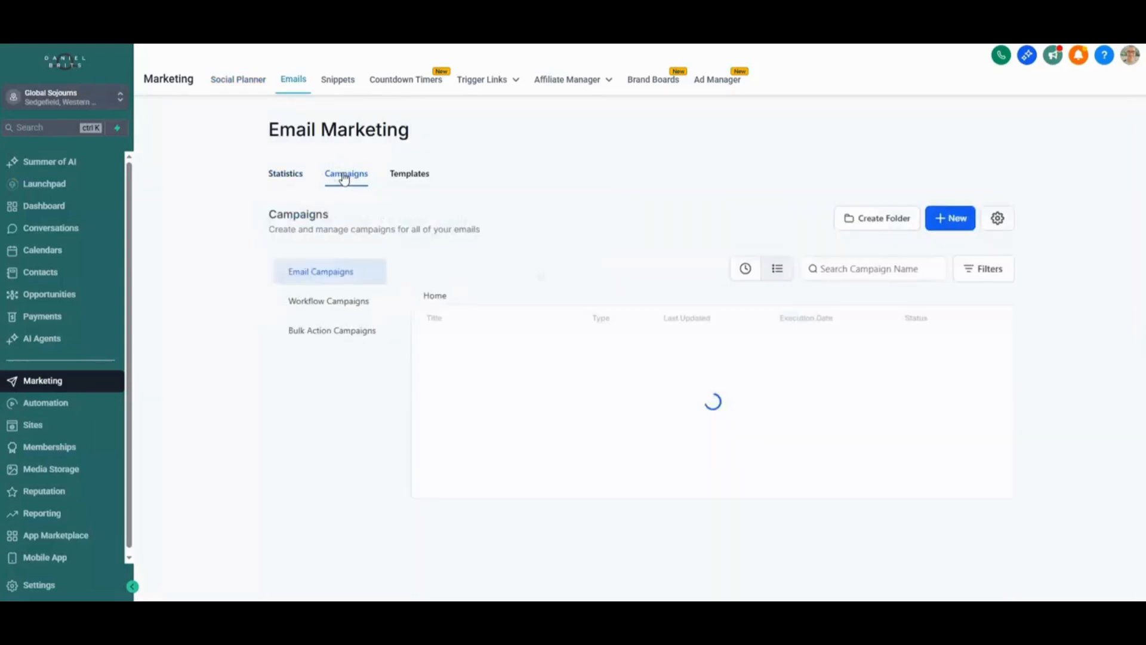
left_click(961, 226)
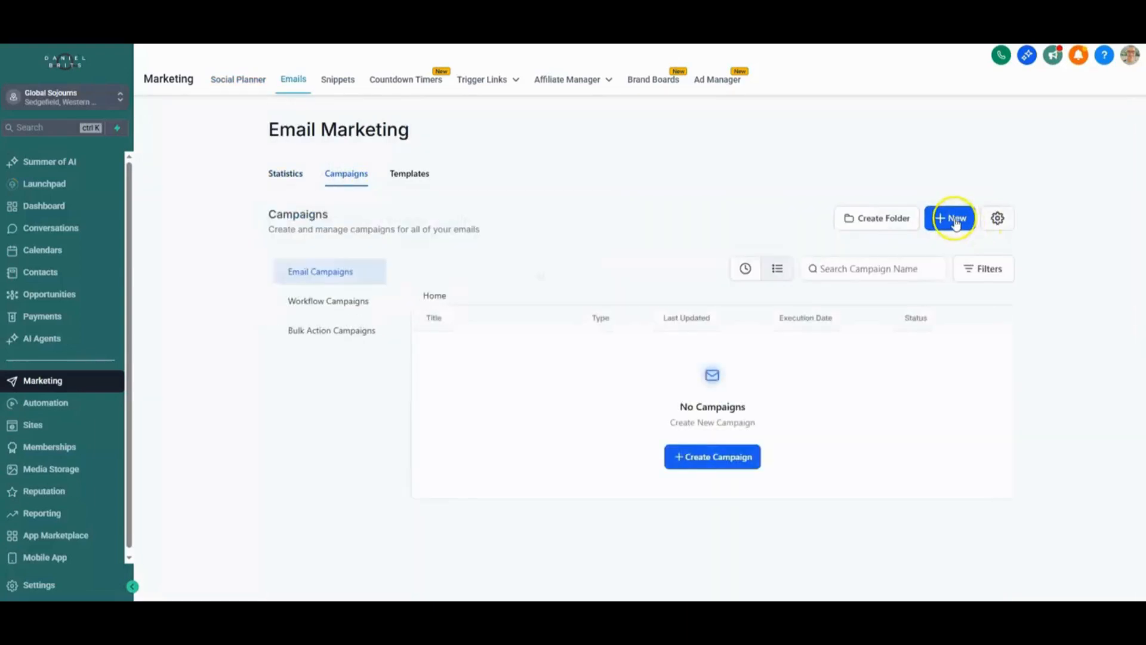
left_click(955, 221)
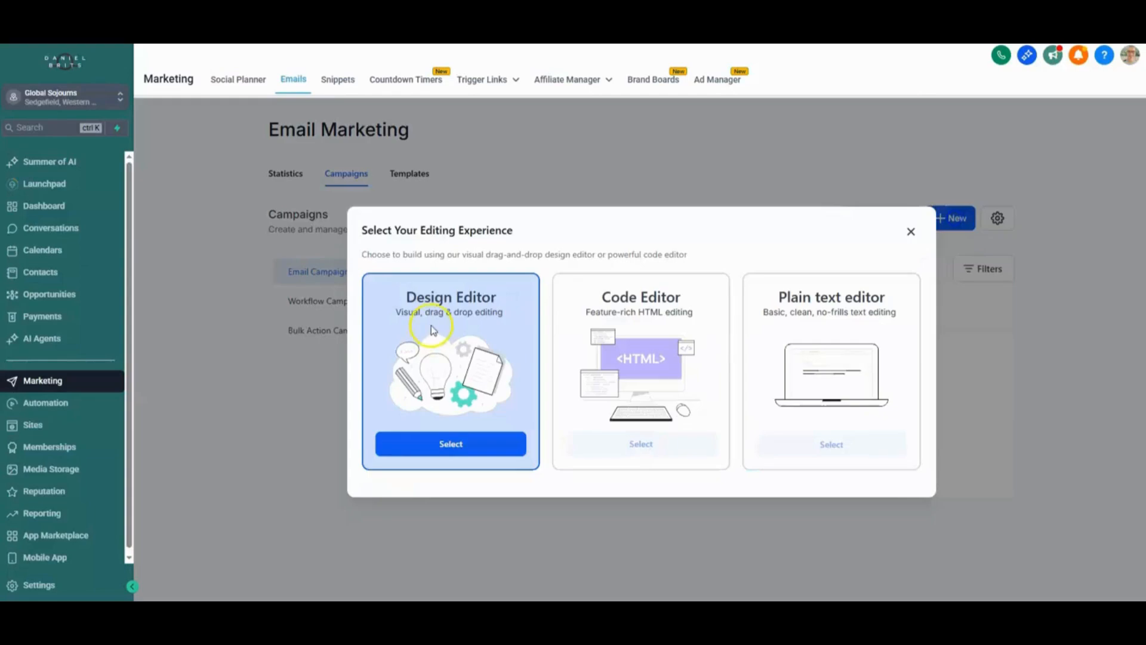
left_click(450, 442)
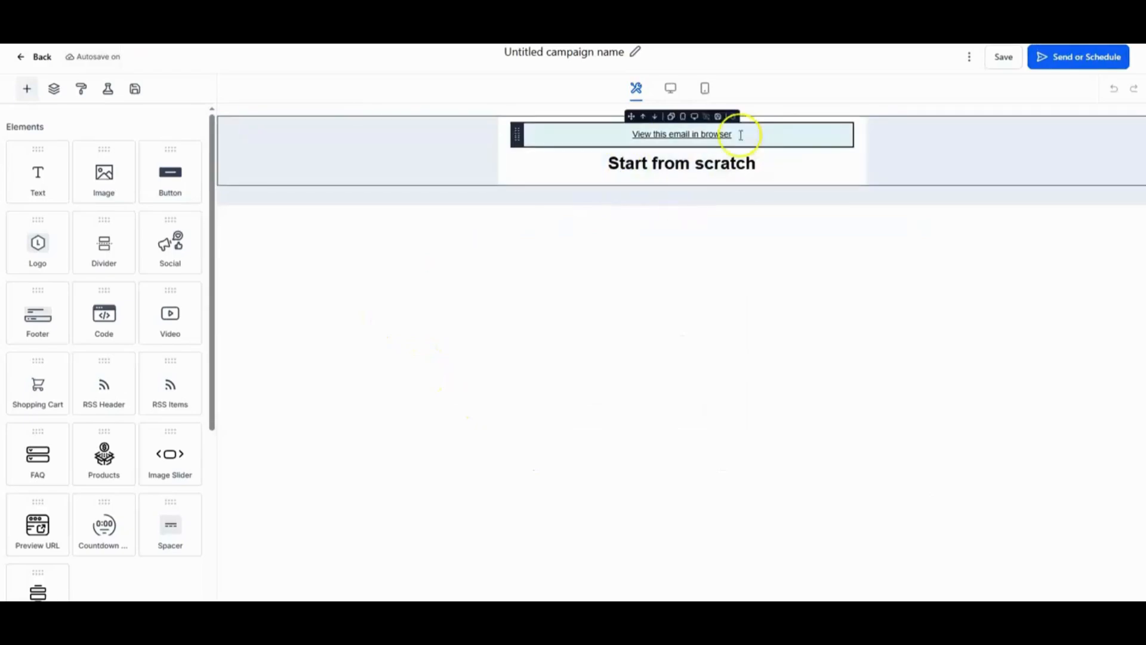
Step: Delete the "View this email in browser" element and replace the "Start from scratch" heading with "GS"
left_click(733, 116)
left_click(730, 137)
key("ctrl+a")
key("BackSpace")
type("GS")
Step: Add a text element below the GS heading, replace its placeholder content with "Hi", and format it as Paragraph
left_click(27, 90)
left_click_drag(39, 176, 653, 161)
left_click(652, 174)
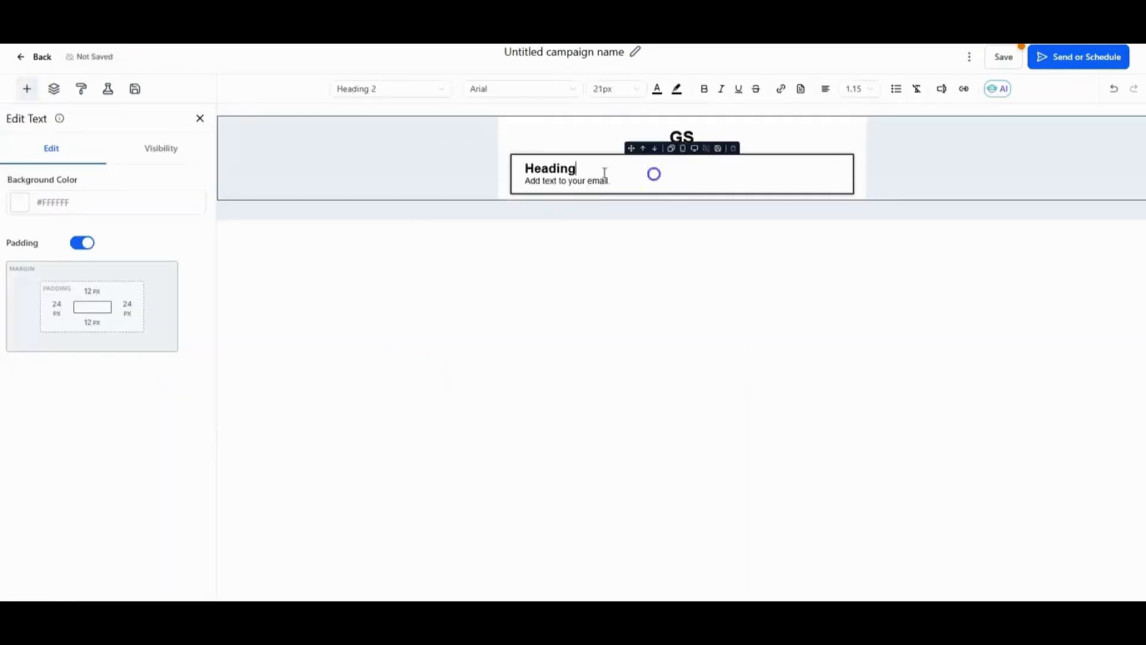
key("ctrl+a")
type("Hi")
left_click_drag(548, 169, 517, 170)
left_click(432, 91)
left_click(361, 228)
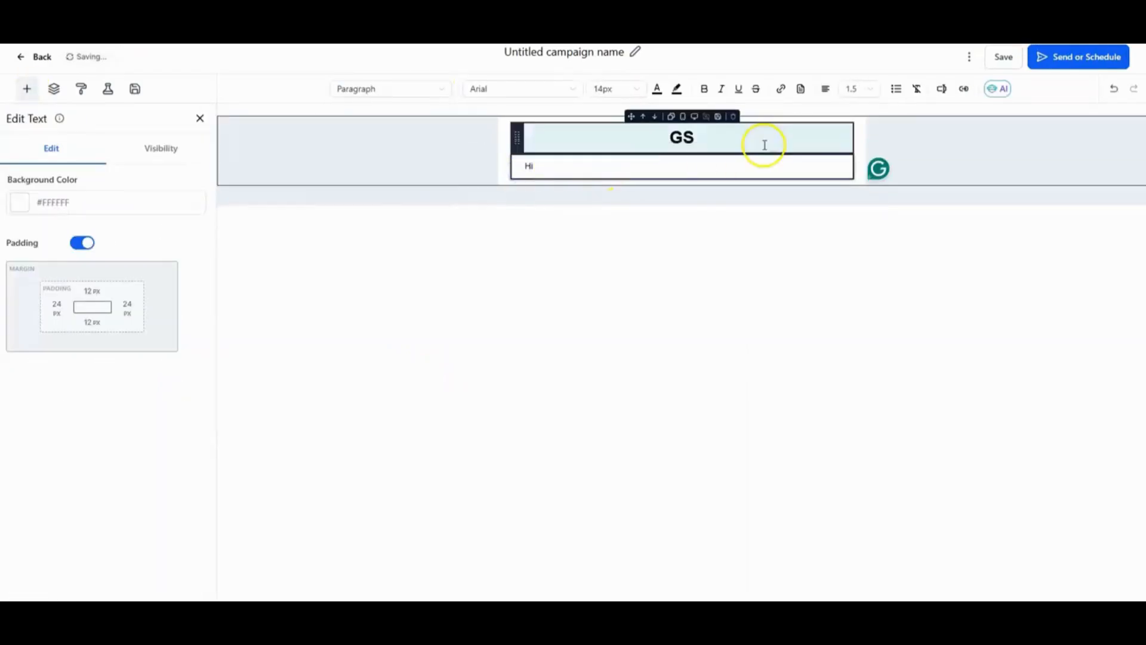
Step: Complete the text body as "Hi [name]", "This is our newsletter", "Thanks" and "GS team" on separate lines
type("[name]")
key("Return")
type("This is our newsletter")
key("Return")
type("Thanks")
key("shift+Return")
type("GS team")
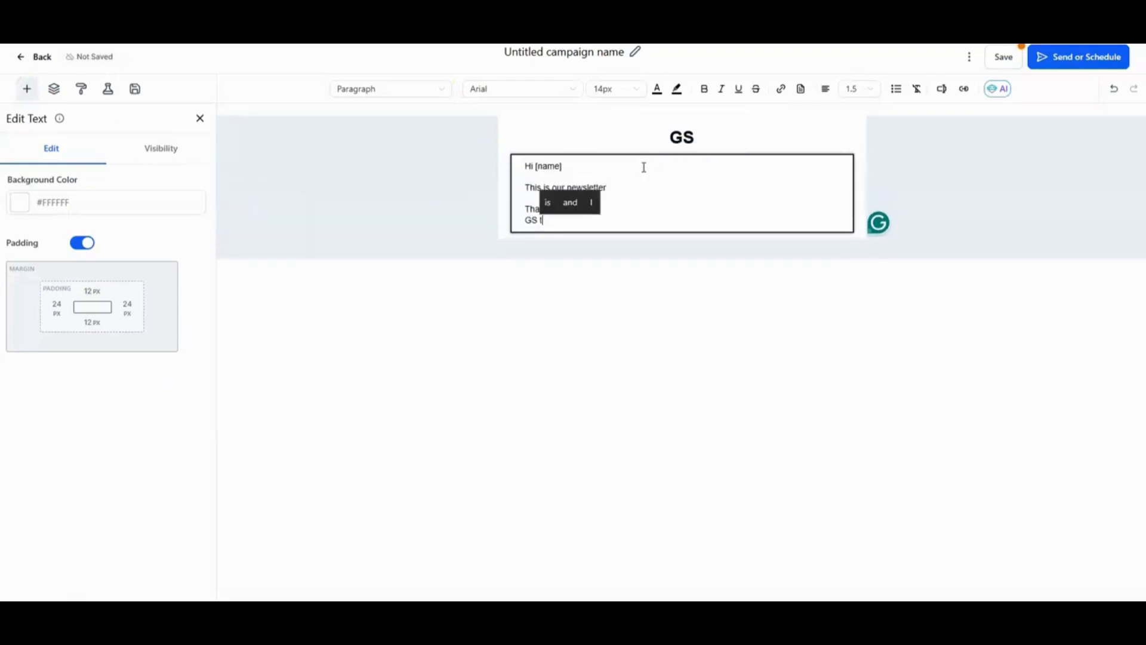
Step: Add a Social element below the newsletter text and delete its X item
left_click(26, 88)
left_click_drag(173, 255, 643, 234)
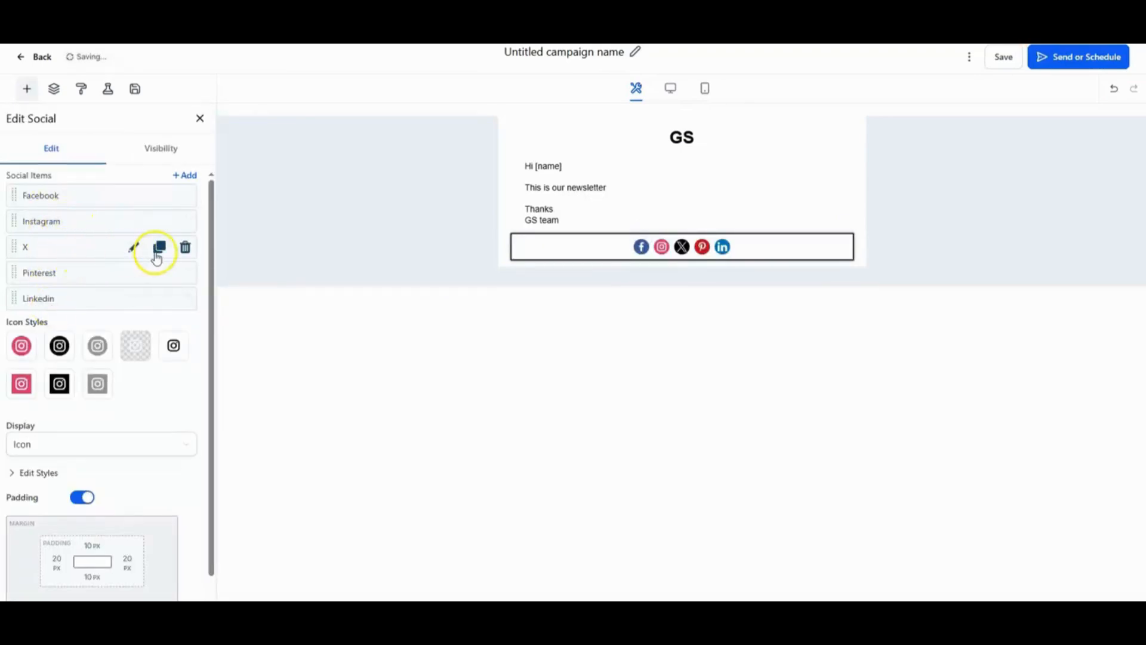
left_click(187, 248)
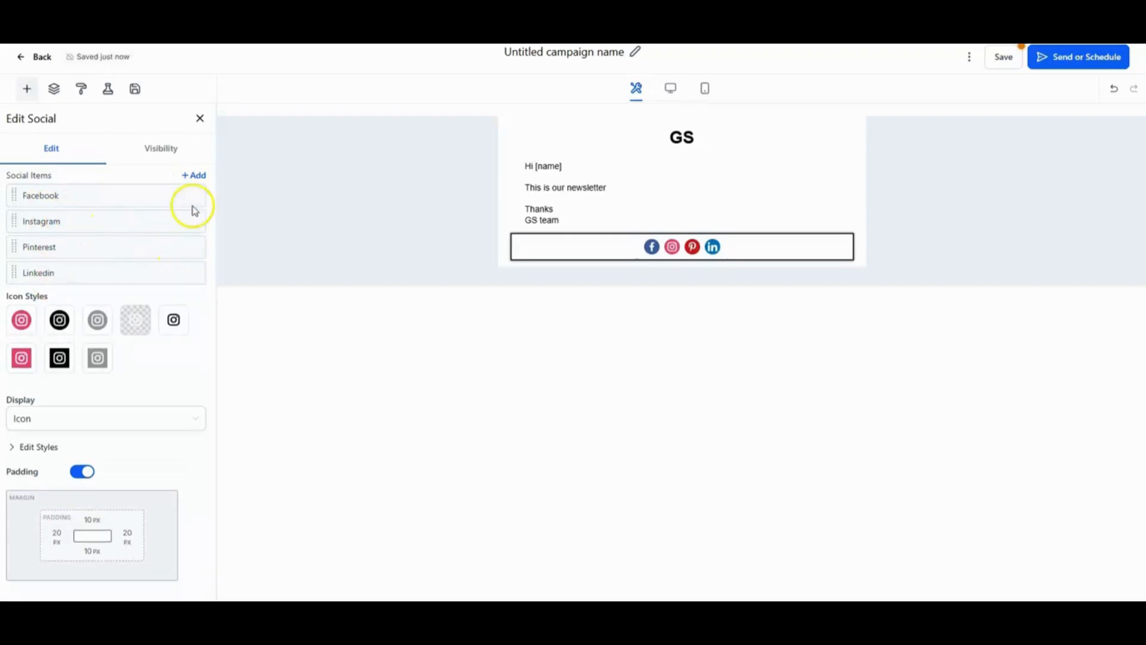
Step: Add a new item to the Social element with Yelp as its network
left_click(188, 175)
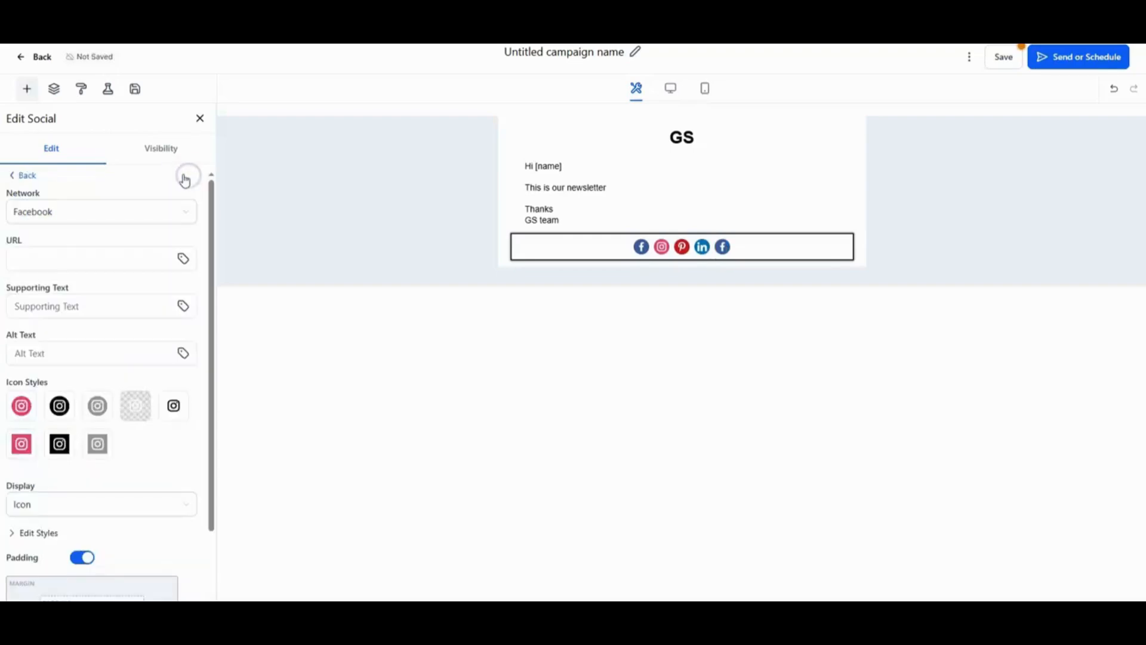
left_click(95, 213)
scroll(95, 310, "down", 3)
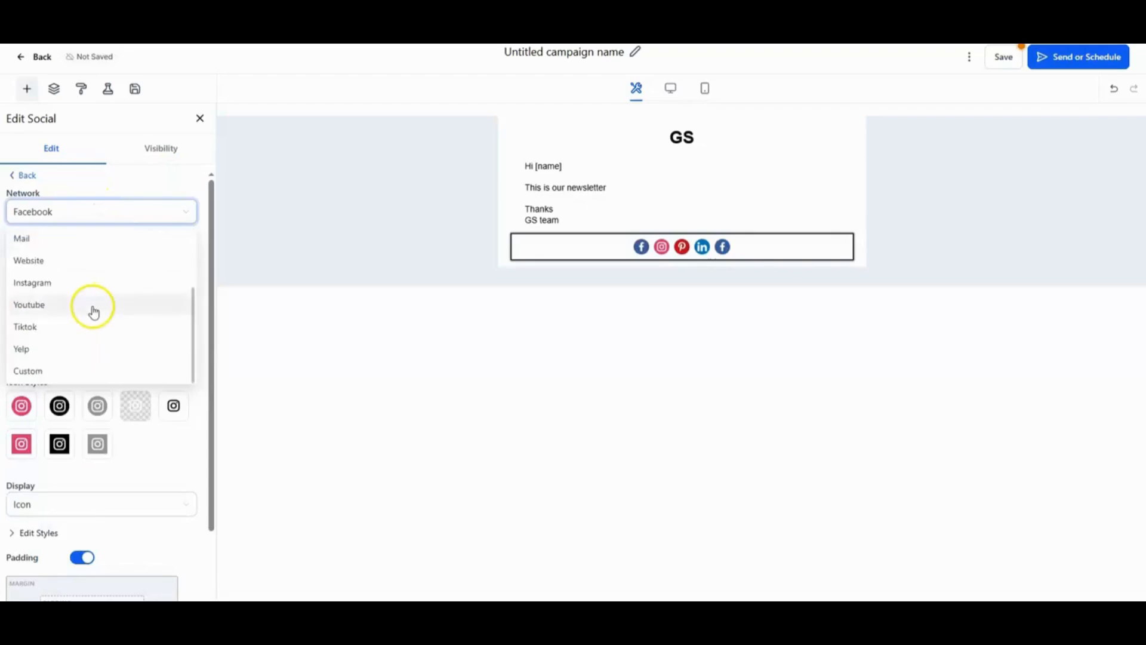
left_click(80, 330)
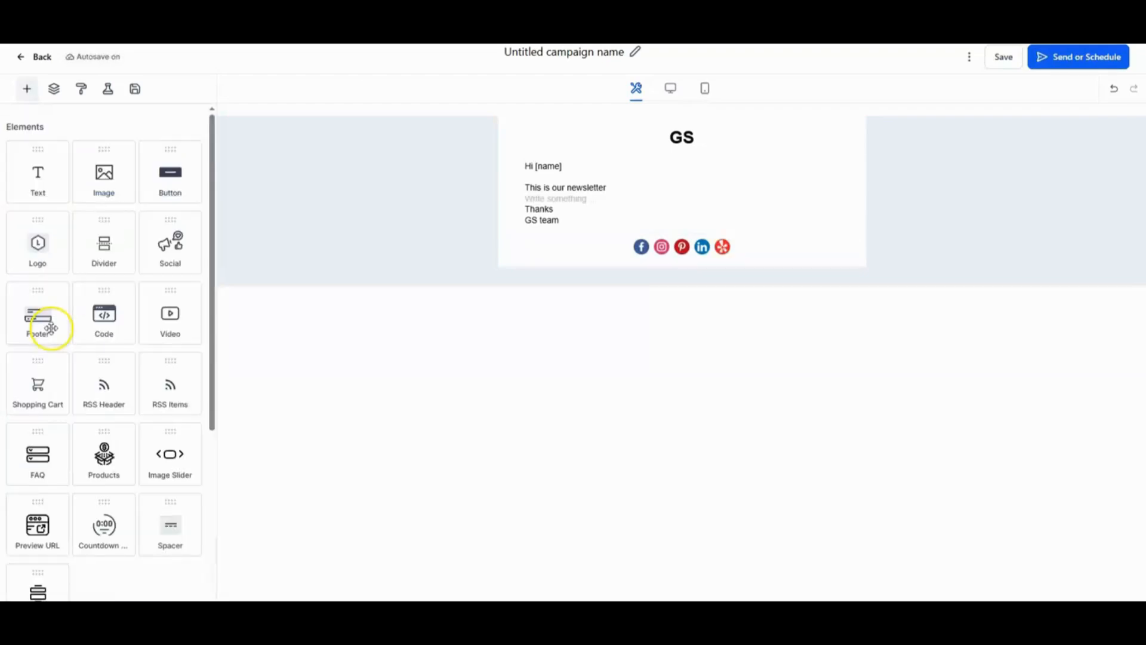
Step: Add a Footer below the social icons, removing its e-mail address section and changing the unsubscribe link text to "unsubscribe here"
left_click_drag(38, 320, 636, 291)
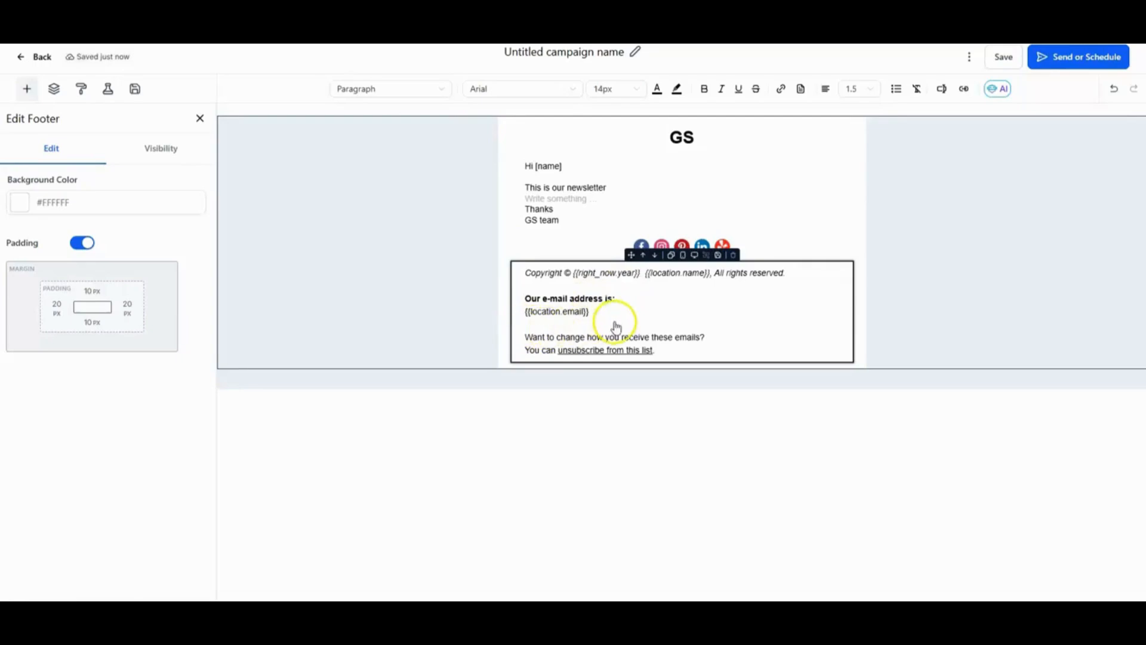
left_click(596, 312)
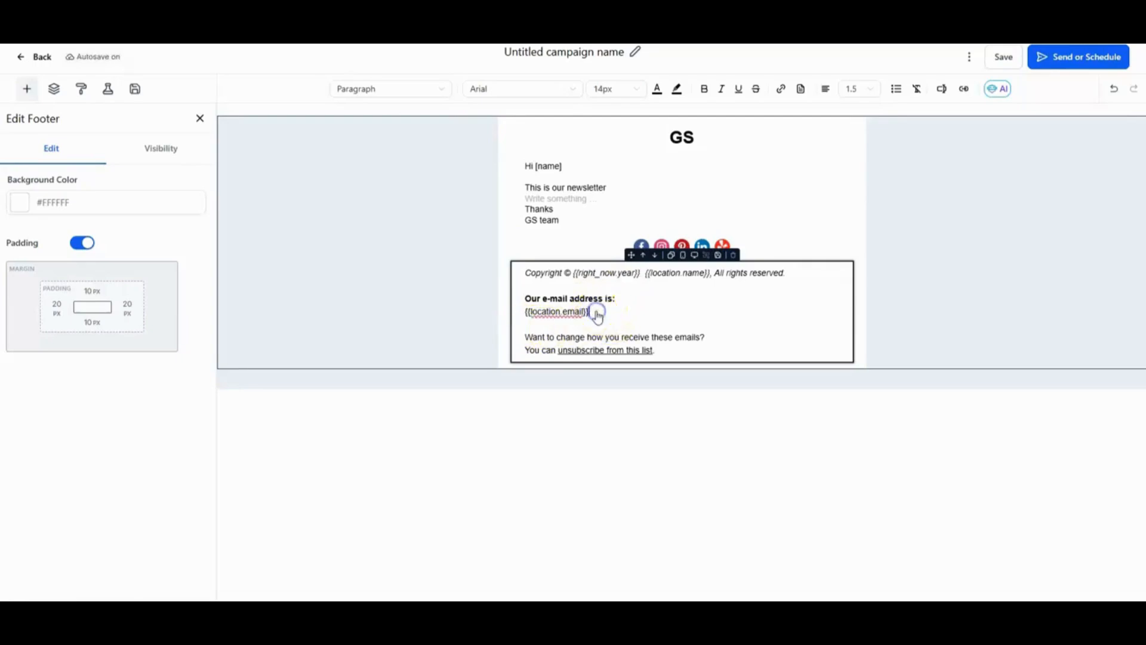
left_click_drag(596, 312, 519, 288)
key("BackSpace")
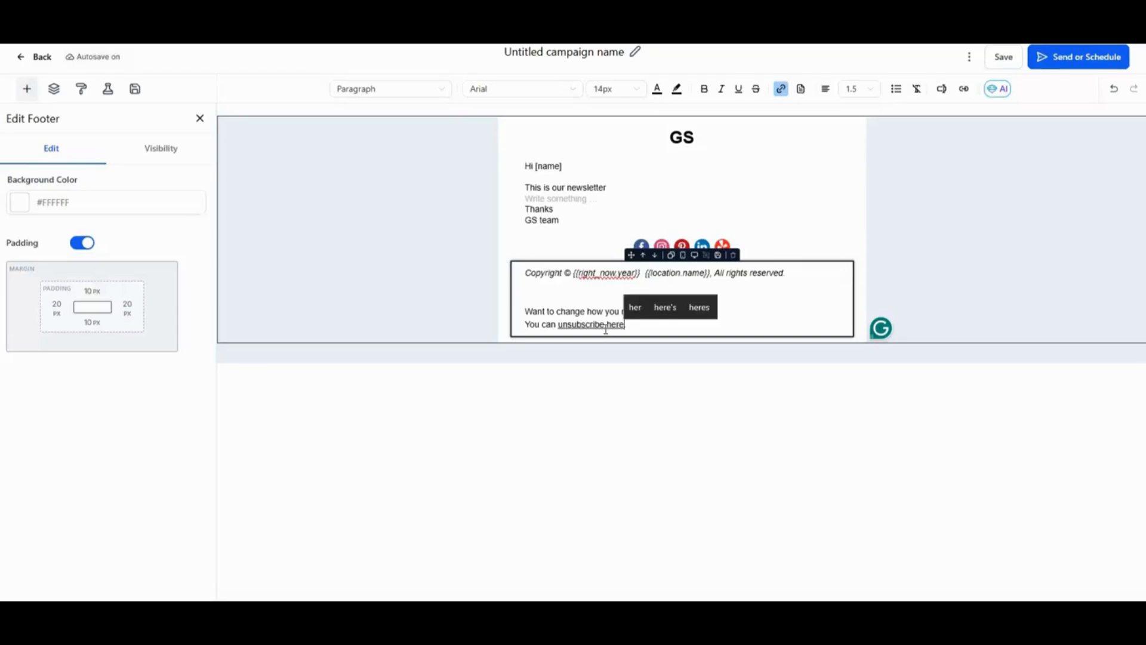
Step: Save the email and proceed to its Send or Schedule settings
left_click(1004, 57)
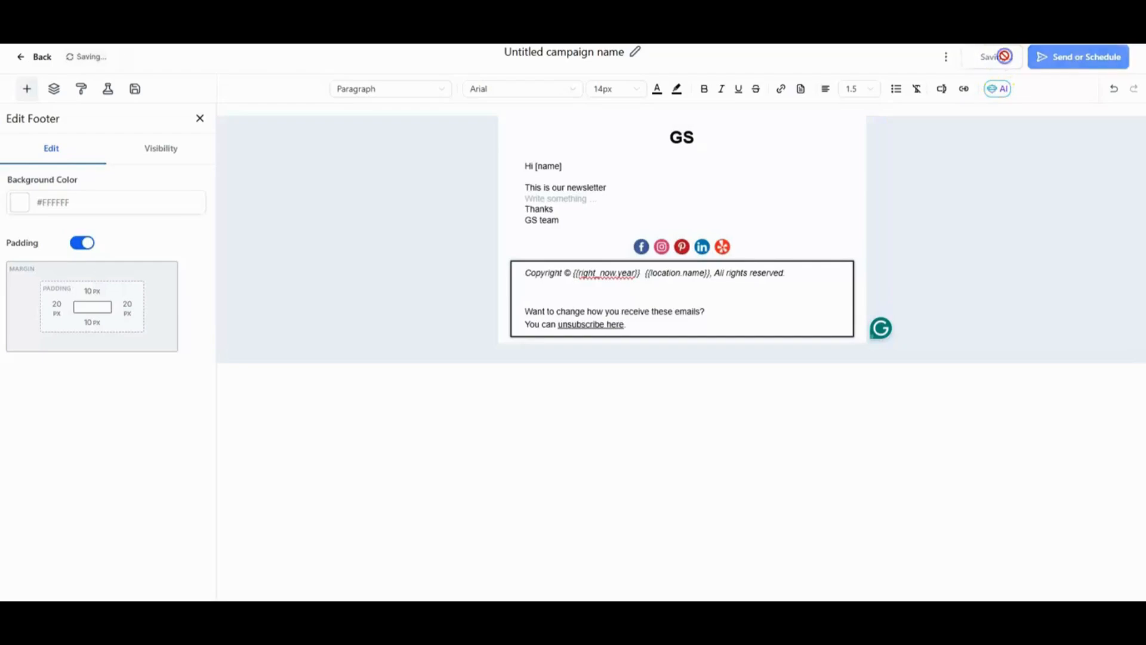
left_click(1090, 62)
left_click(755, 190)
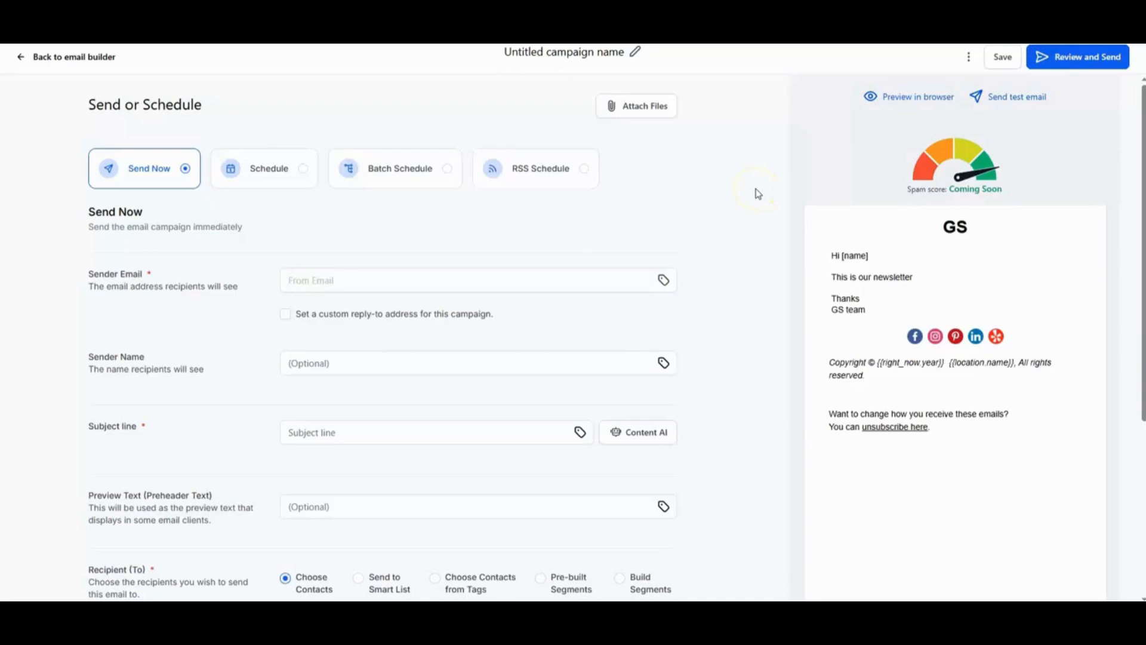
mouse_move(901, 375)
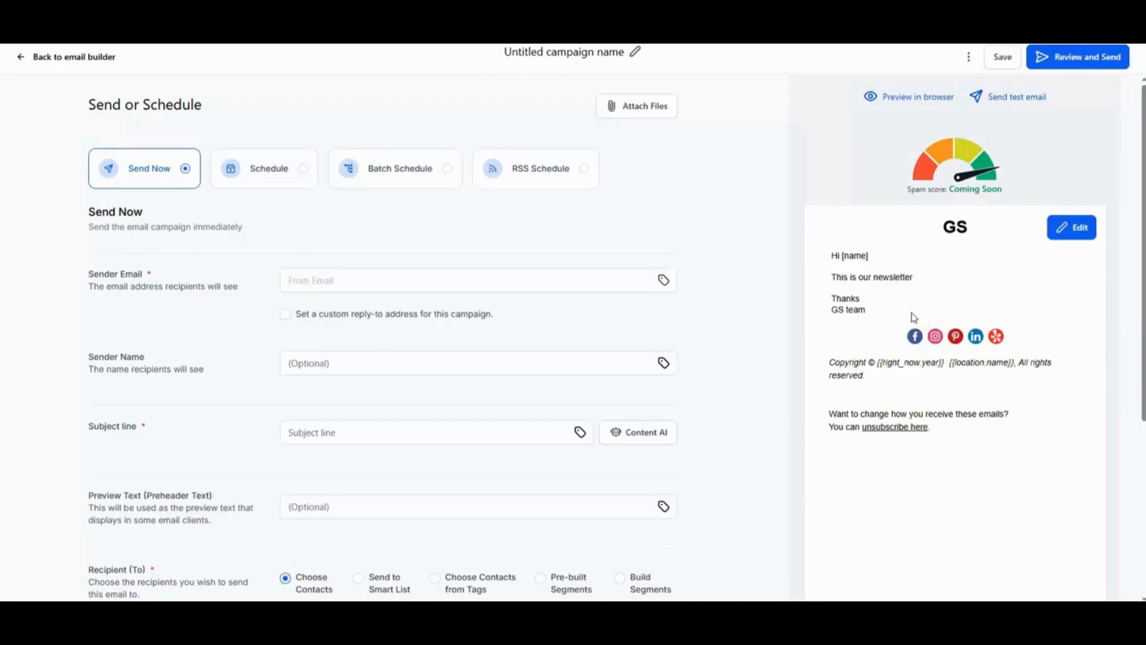
left_click(338, 285)
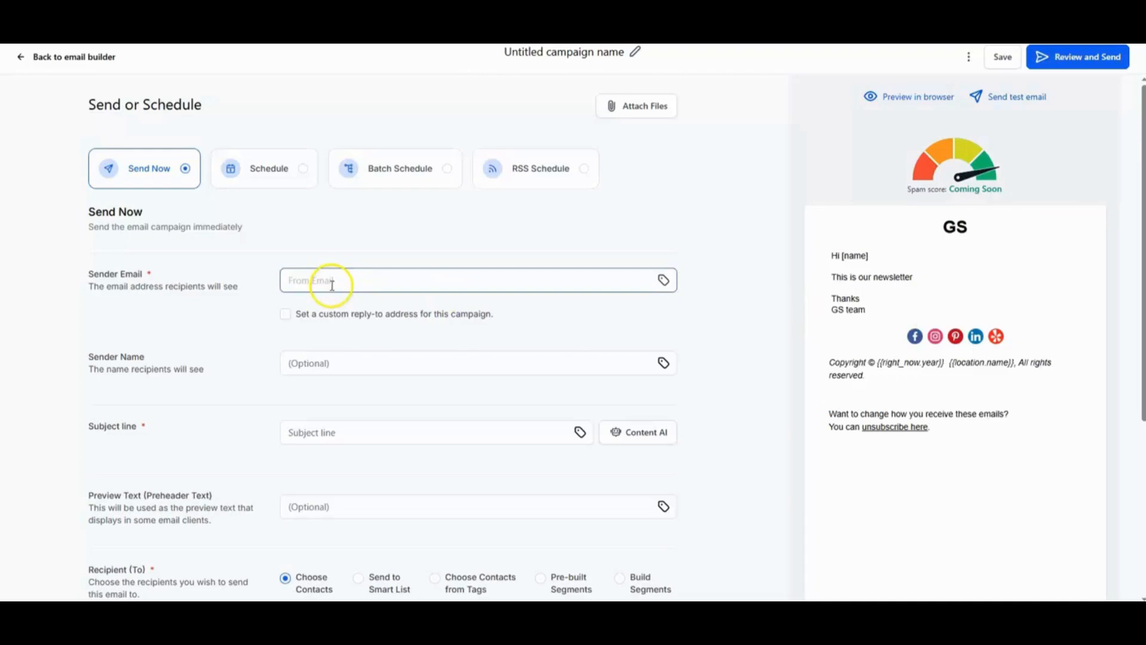
left_click(254, 333)
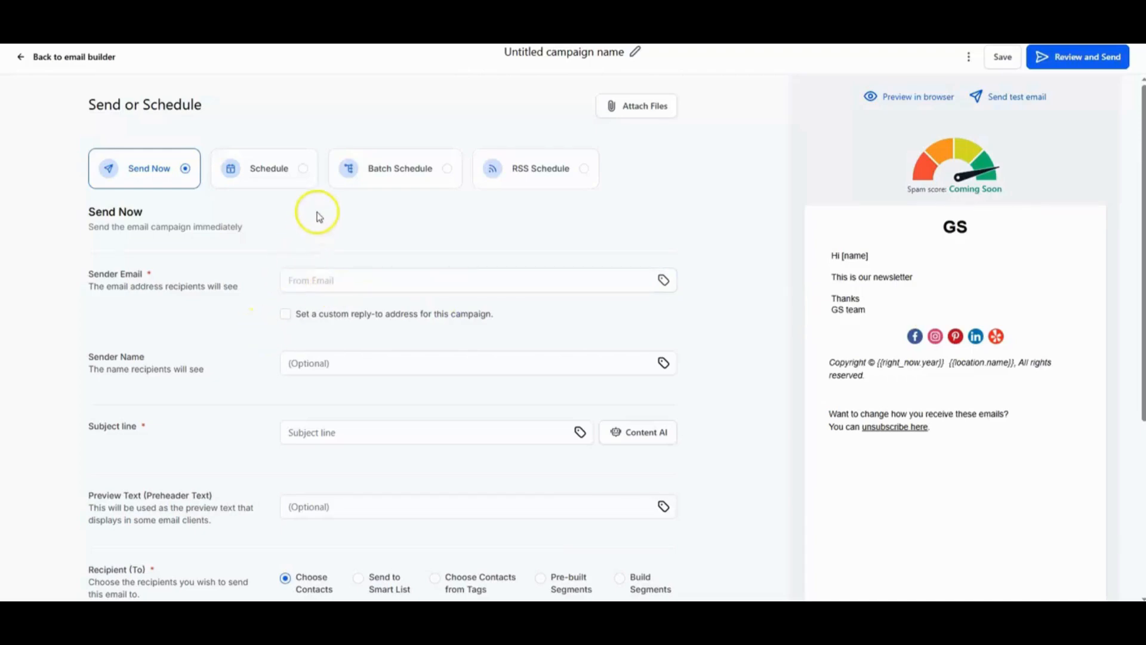
Step: Switch the campaign to Batch Schedule and set the batch quantity to 5
left_click(393, 173)
left_click(336, 280)
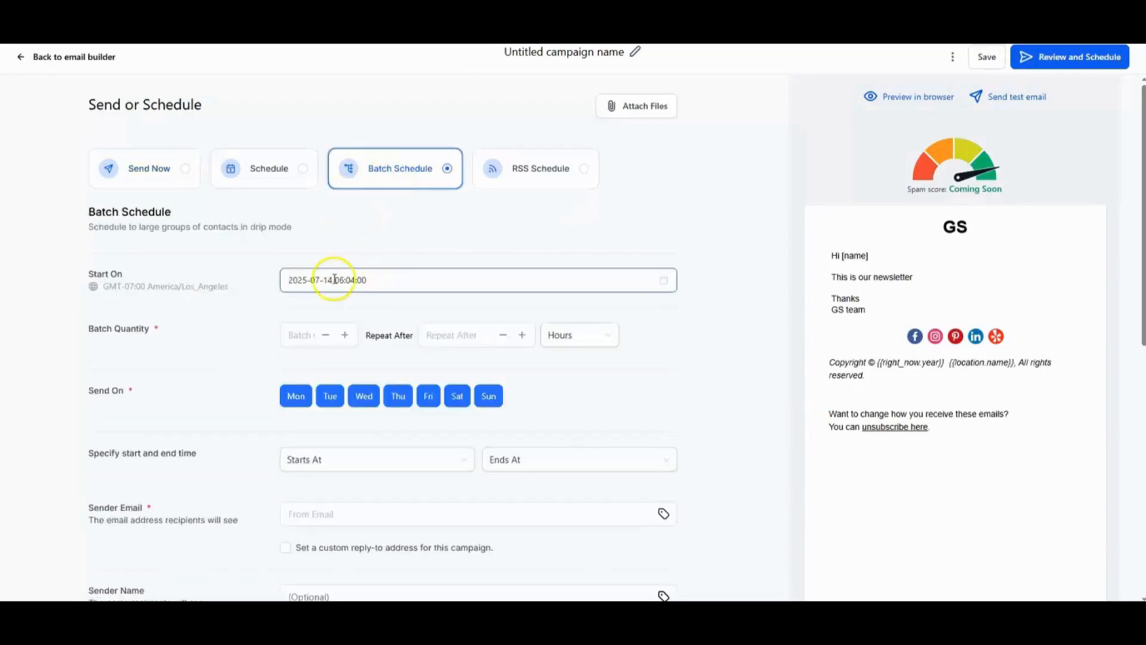
left_click(345, 335)
left_click(346, 336)
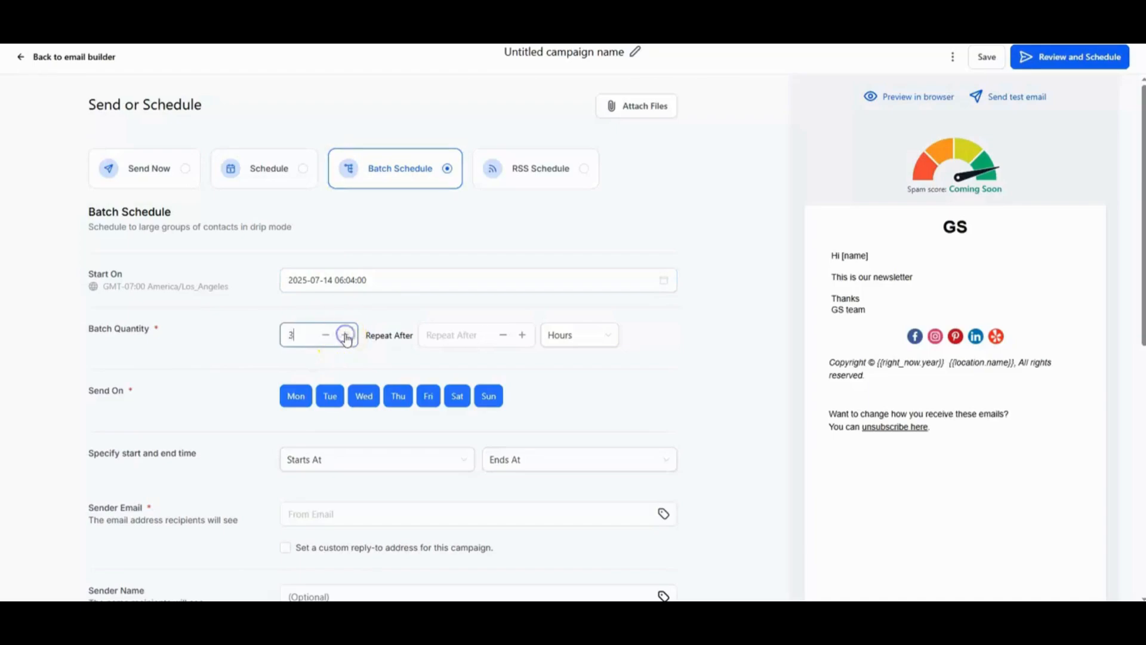
left_click(346, 336)
left_click(345, 336)
left_click(346, 336)
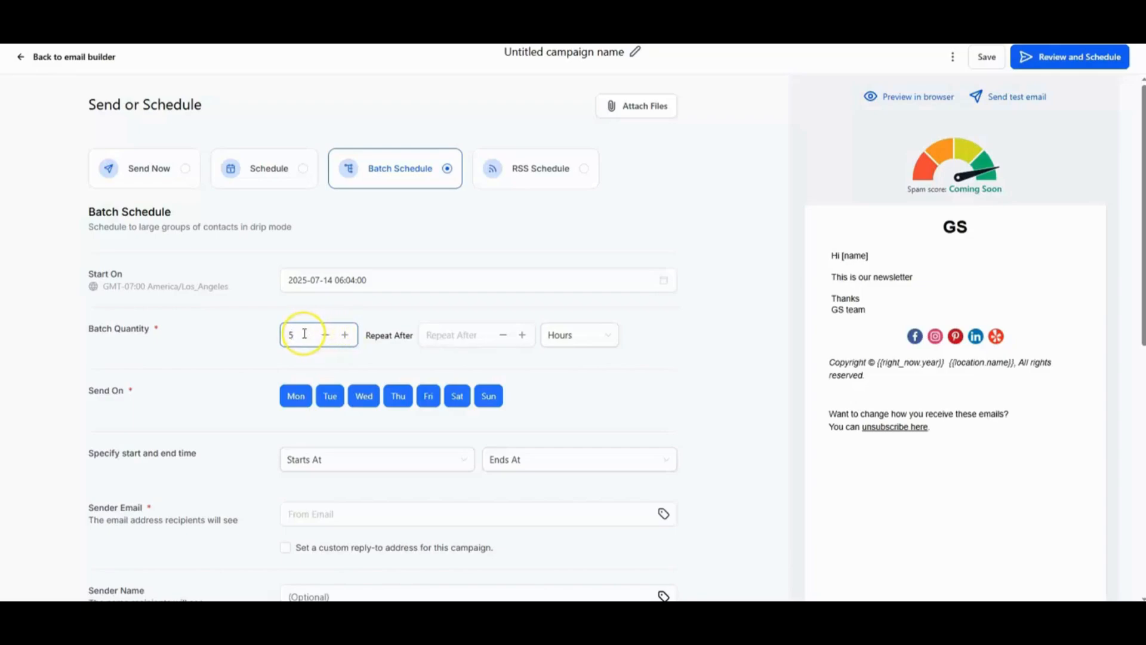
Step: Set the batches to repeat after 5 minutes
left_click(523, 335)
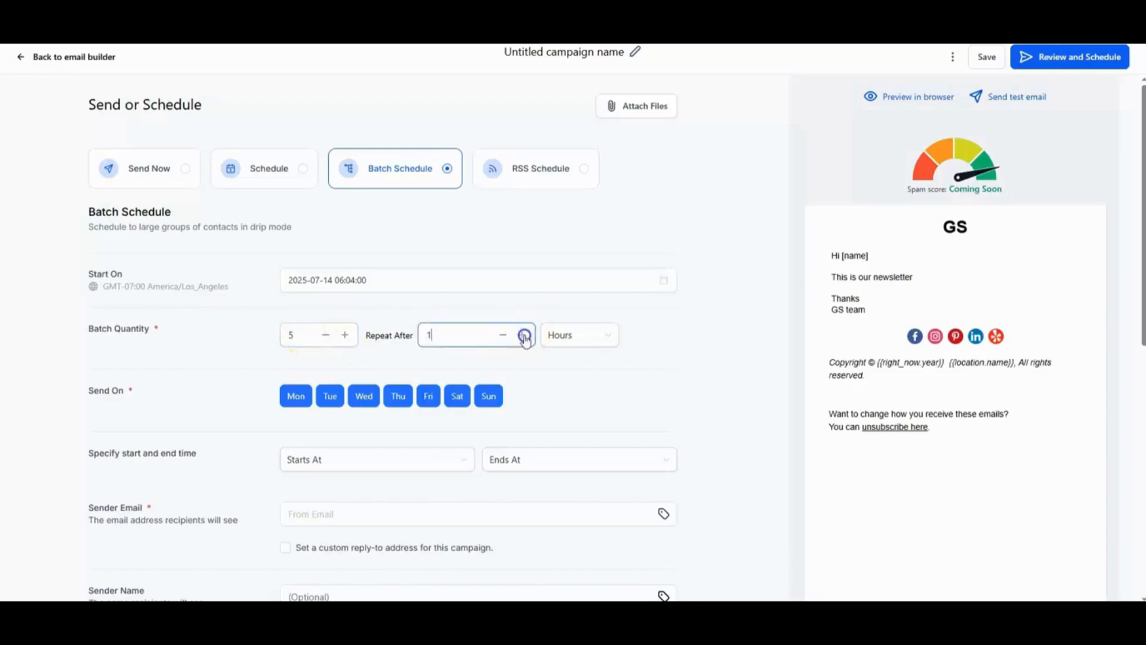
left_click(523, 336)
left_click(523, 336)
left_click(523, 336)
left_click(523, 336)
left_click(563, 335)
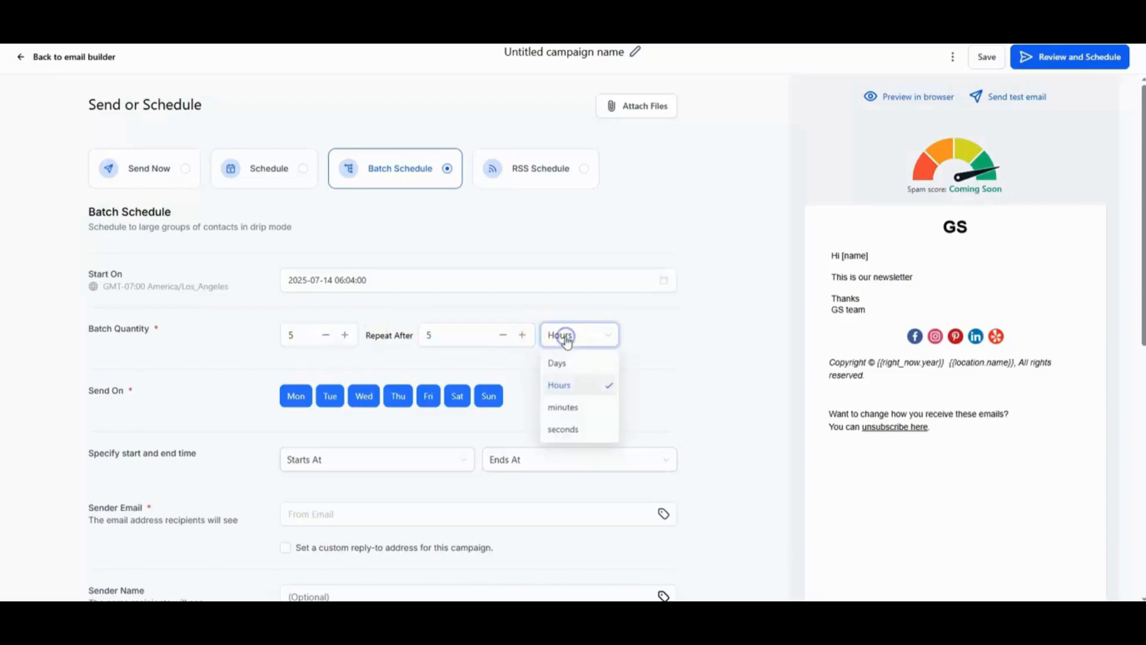
left_click(564, 408)
left_click(683, 342)
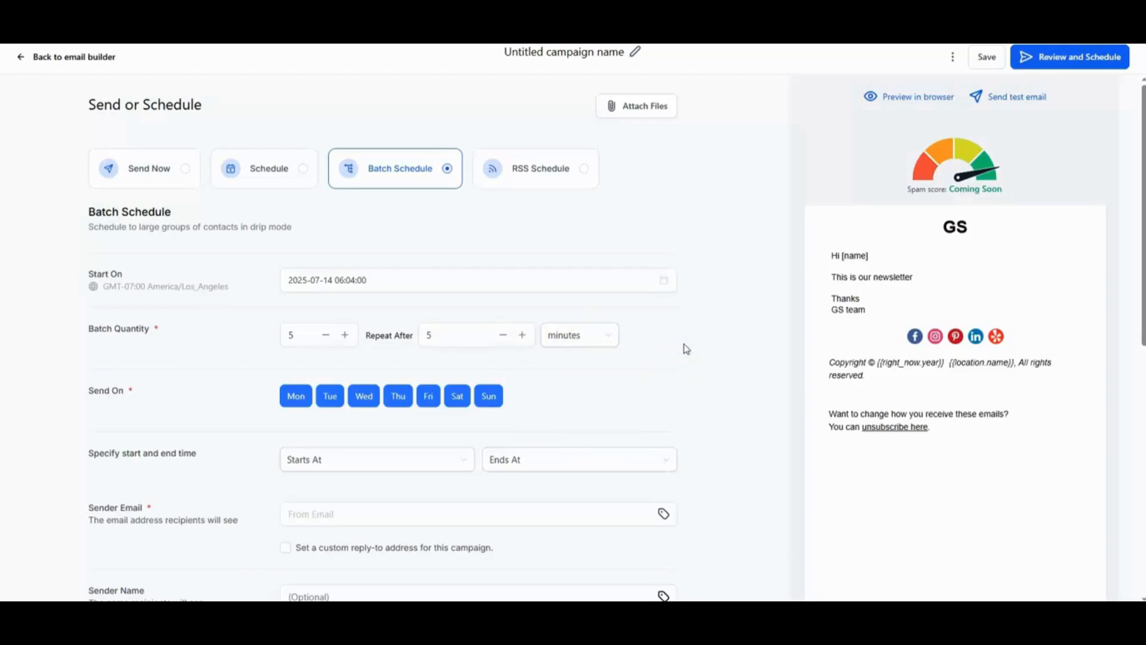
Step: Set the sender email to the account's email custom value, {{location.email}}
scroll(686, 348, "down", 1)
left_click(408, 408)
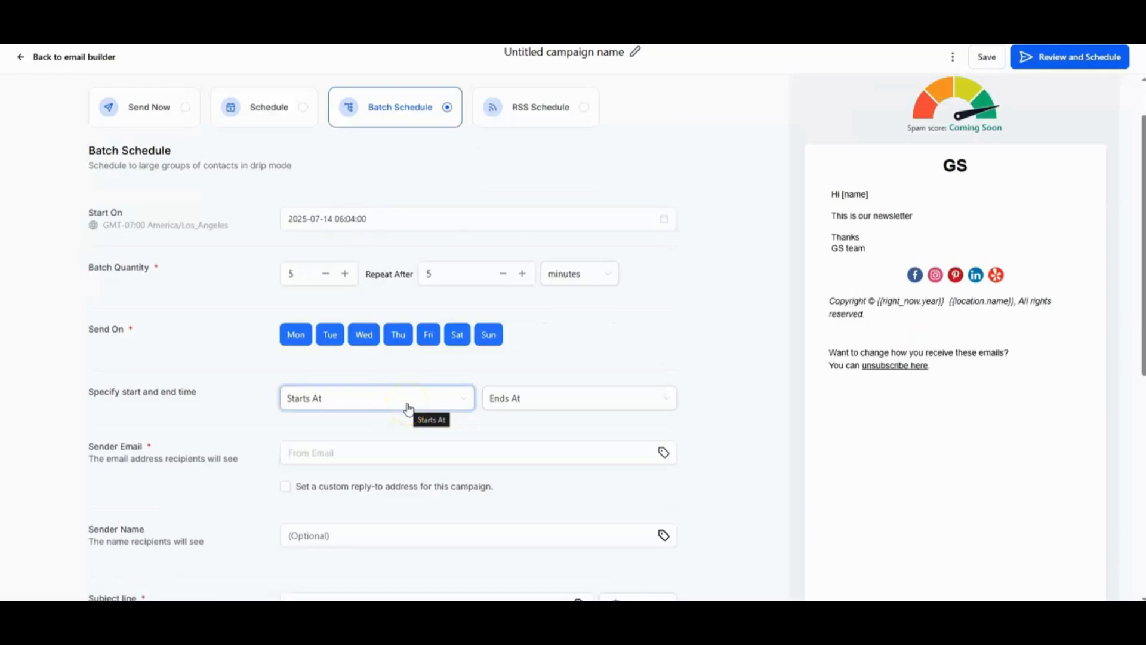
left_click(742, 416)
scroll(726, 402, "down", 2)
left_click(406, 330)
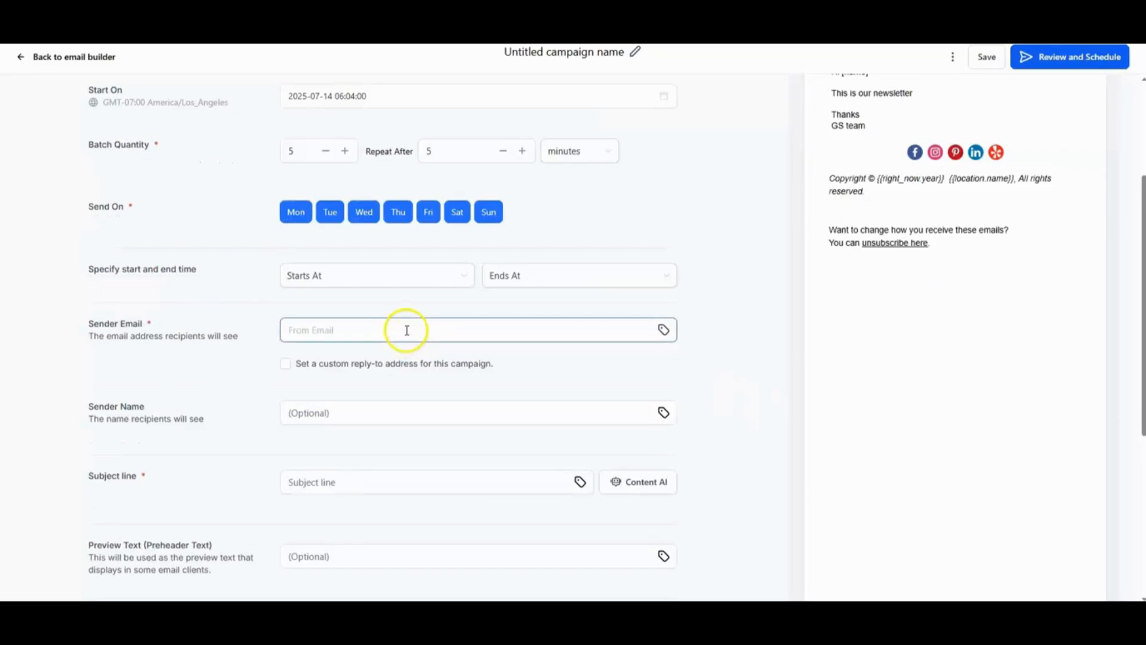
left_click(664, 330)
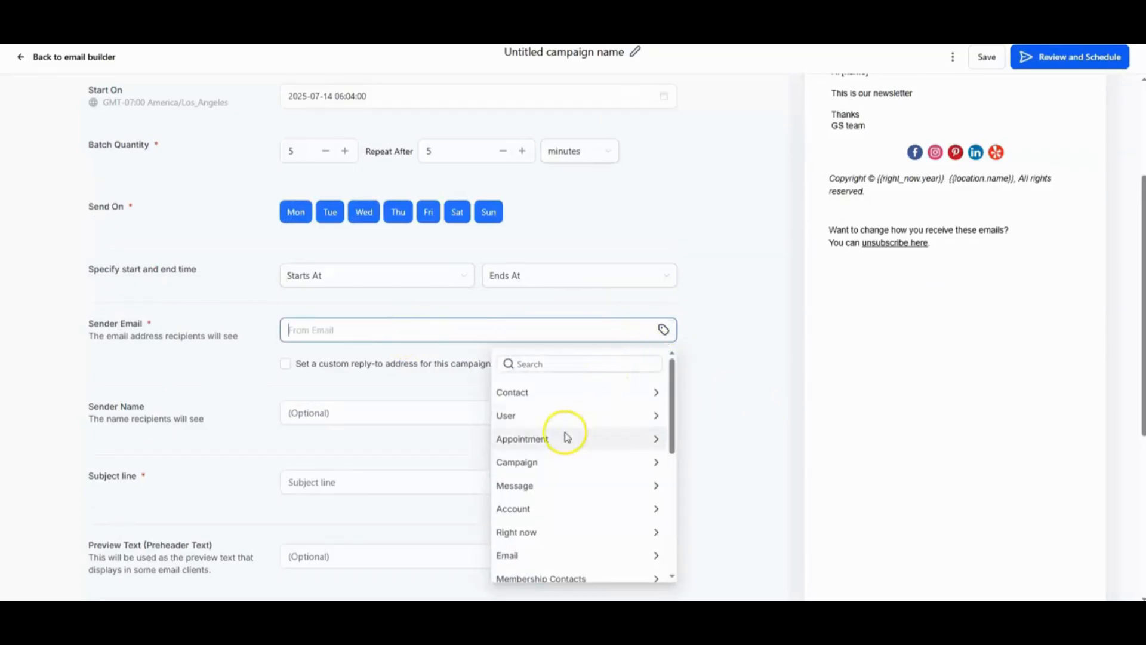
left_click(547, 511)
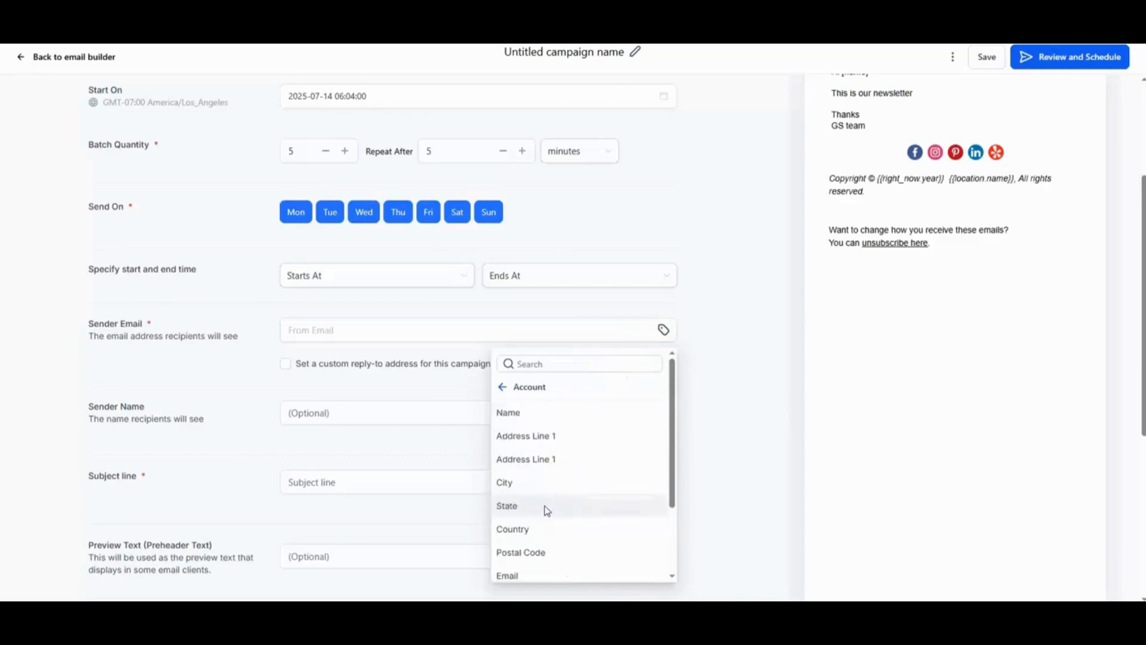
scroll(545, 508, "down", 2)
left_click(542, 509)
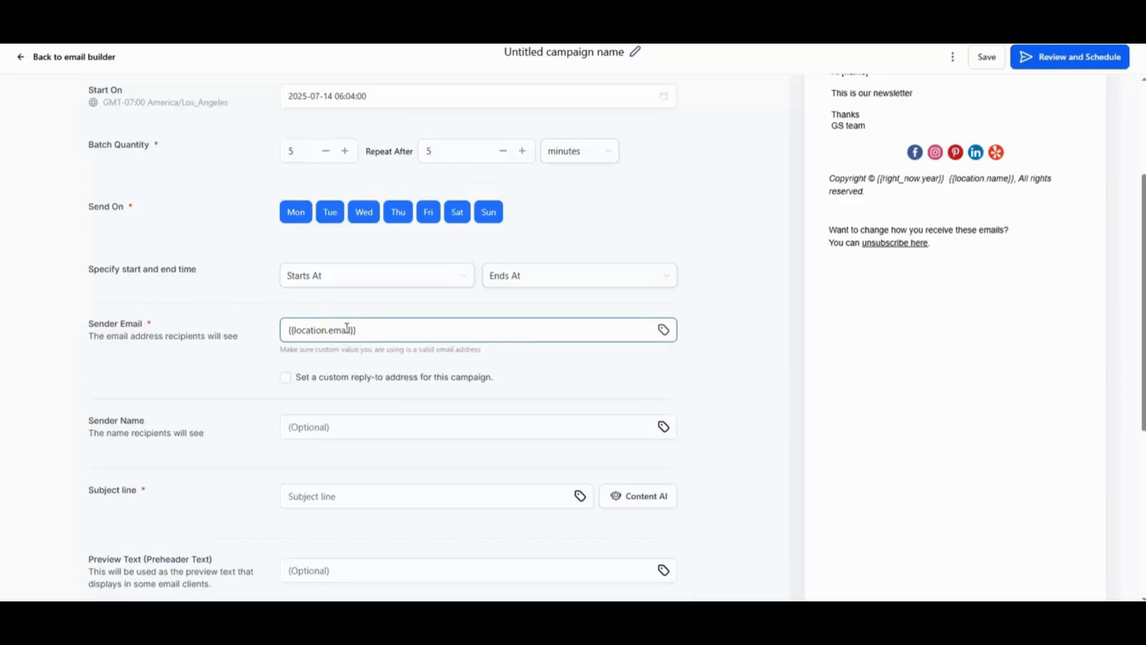
Step: Enter "GS" as the sender name and "Newsletter" as the subject line
left_click(351, 427)
type("G")
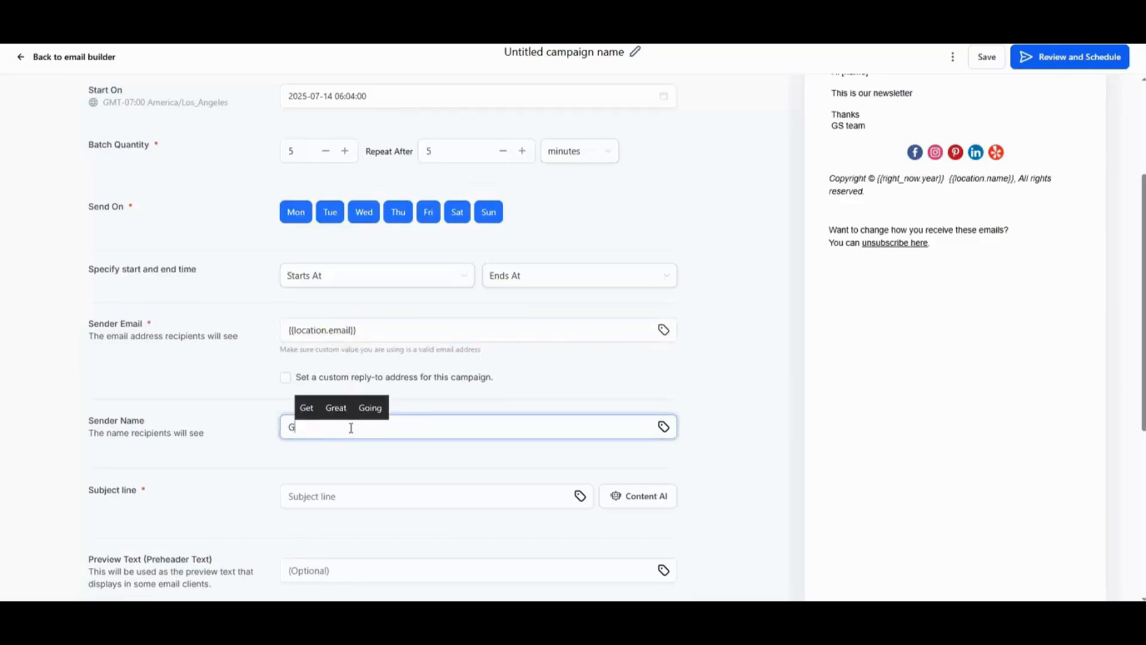
type("S")
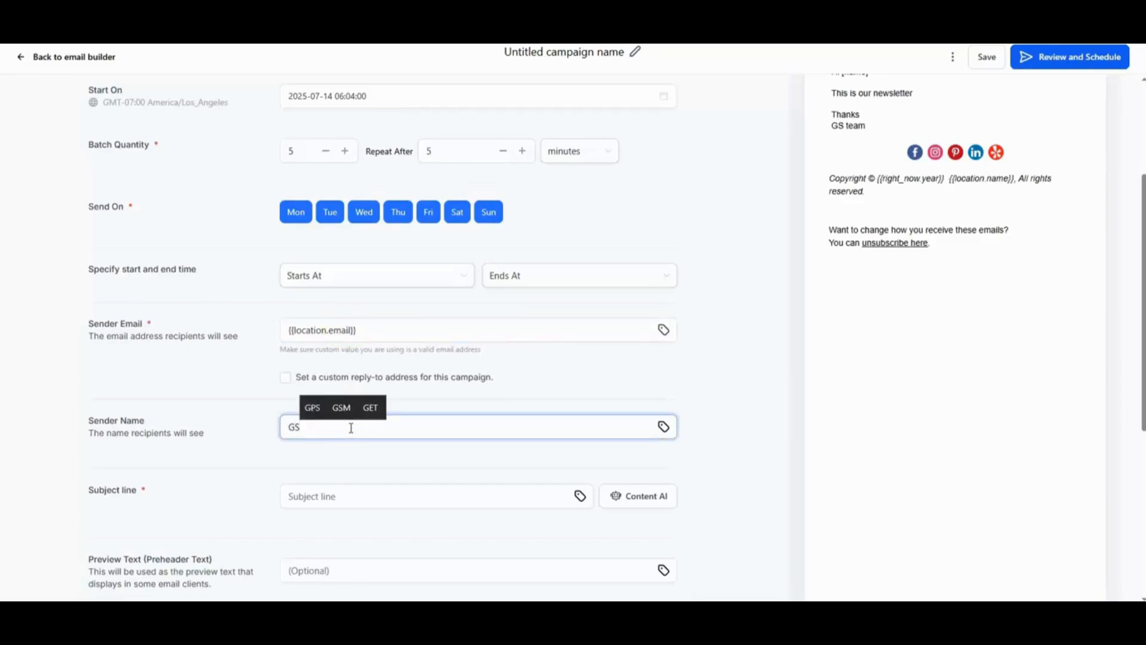
left_click(352, 486)
scroll(352, 487, "down", 1)
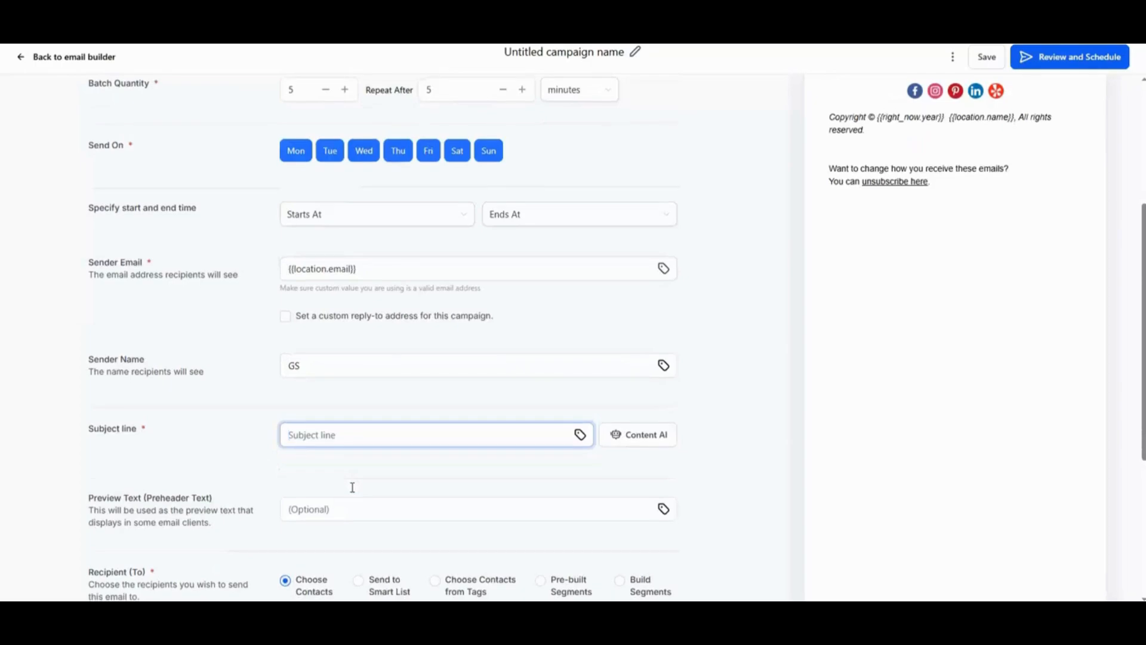
type("Newsletter")
Step: Set the preview text to the contact's first-name custom value followed by "this is what is happening"
left_click(346, 513)
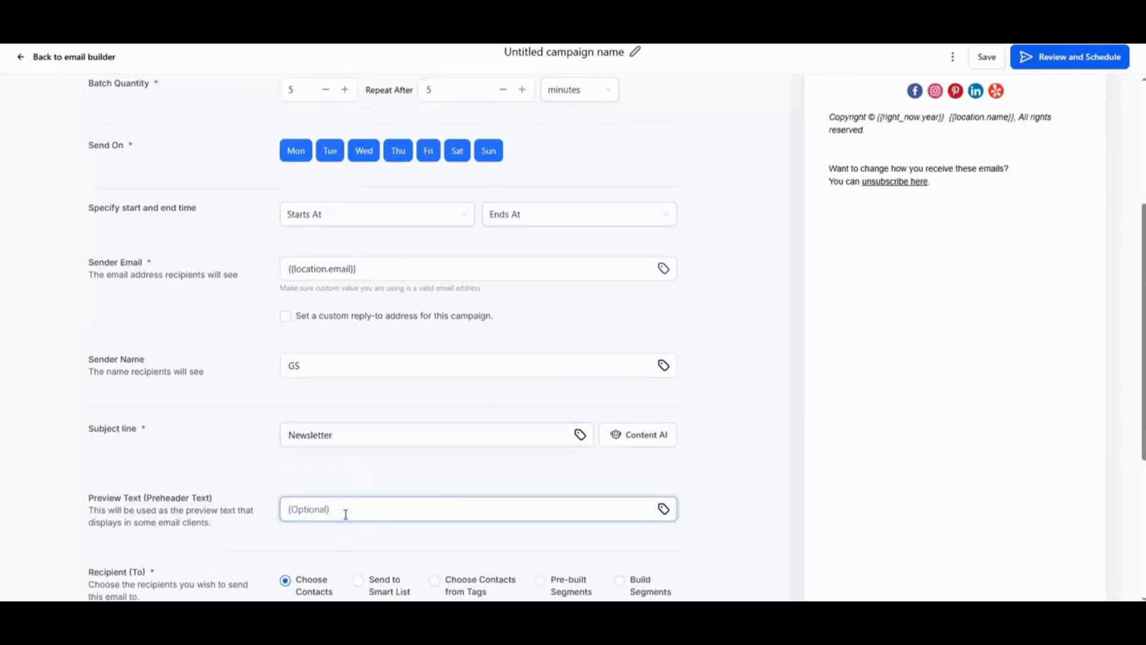
left_click(663, 508)
left_click(617, 307)
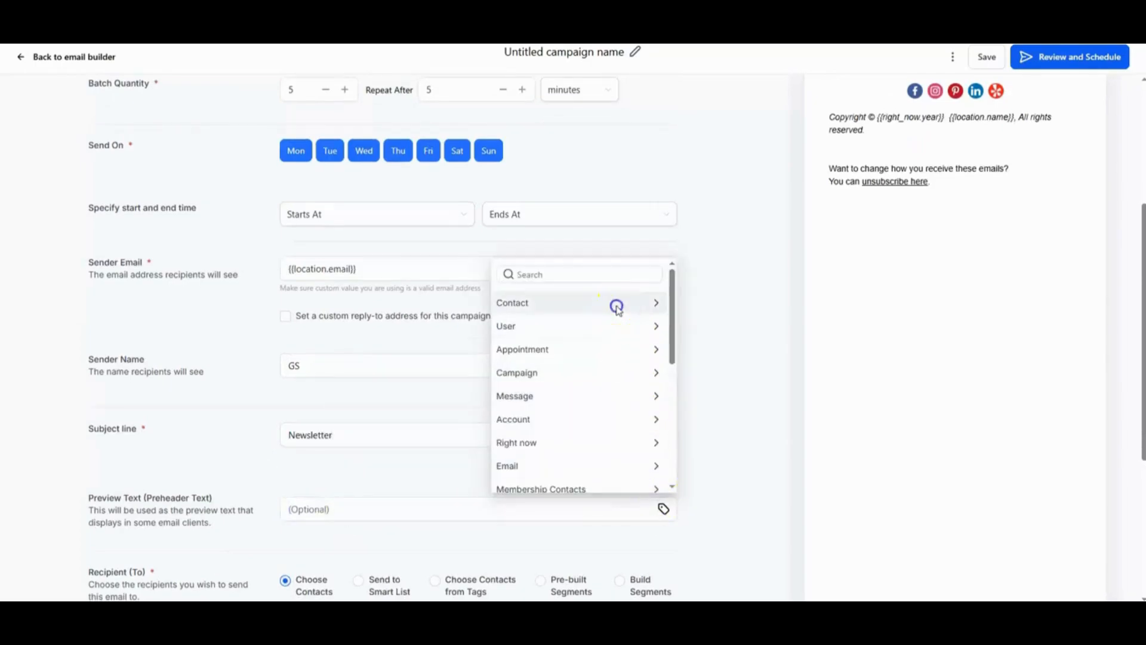
left_click(539, 346)
left_click(448, 512)
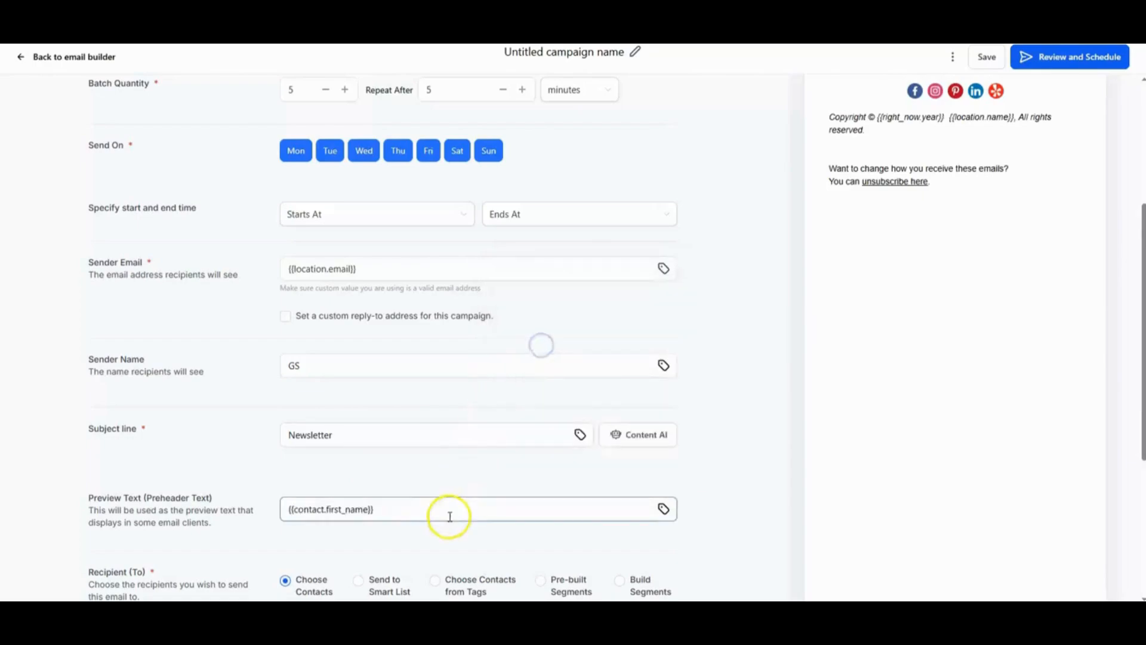
type("this is what is happening")
scroll(765, 499, "down", 1)
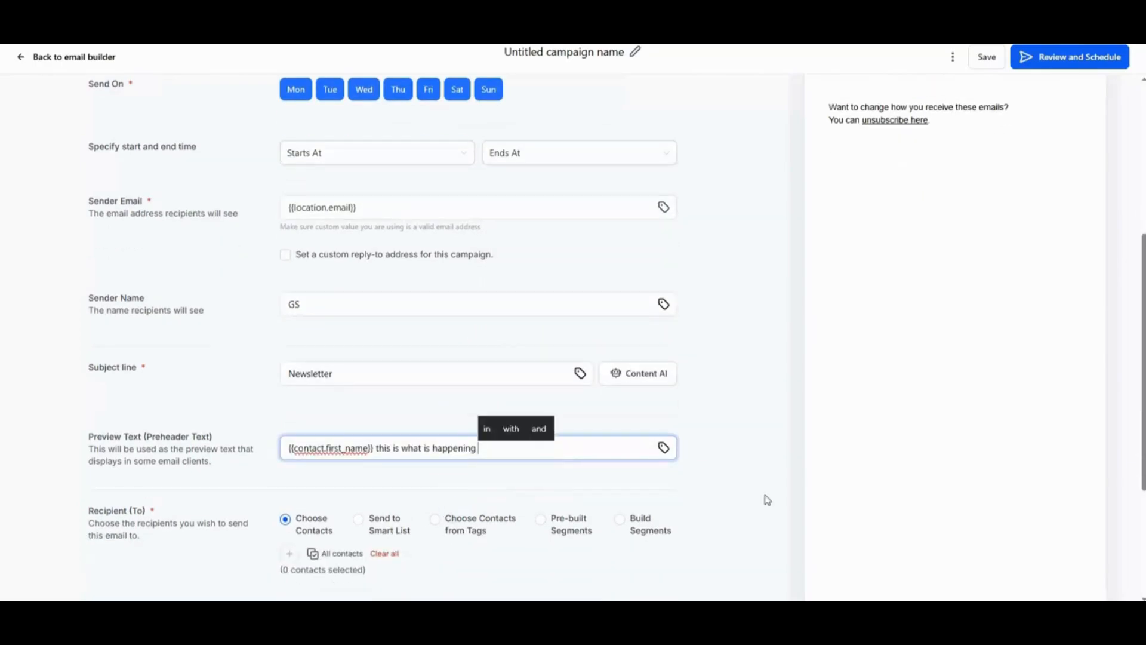
Step: Set the campaign recipients to the pre-built segment Subscribers Engaged in last 5 campaigns
scroll(767, 500, "down", 1)
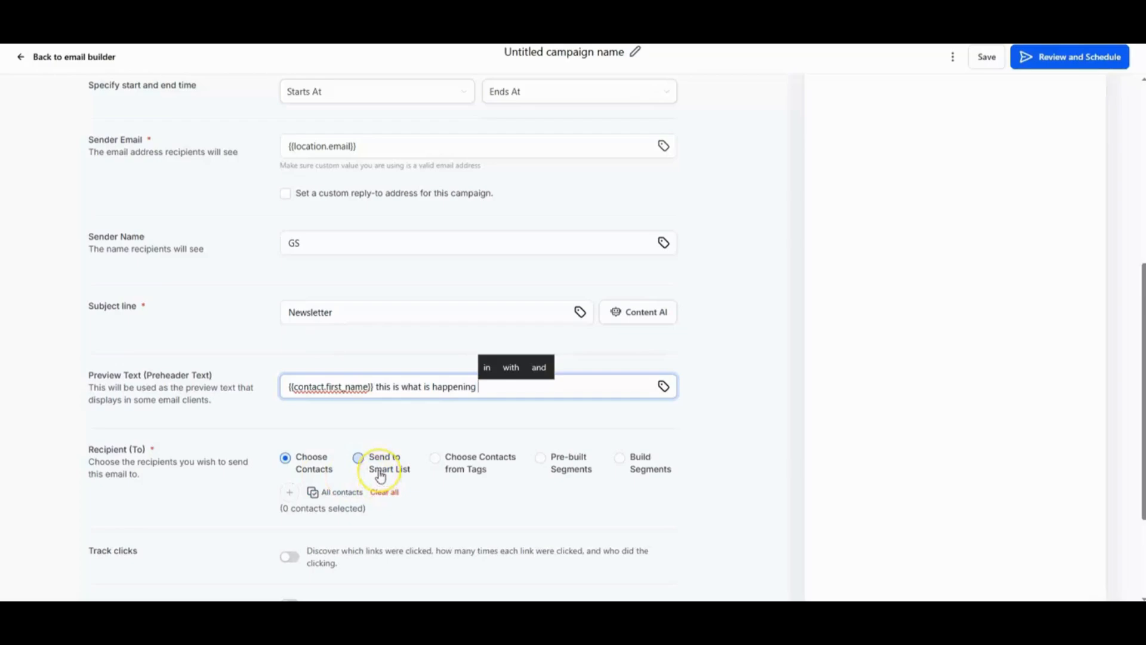
left_click(541, 460)
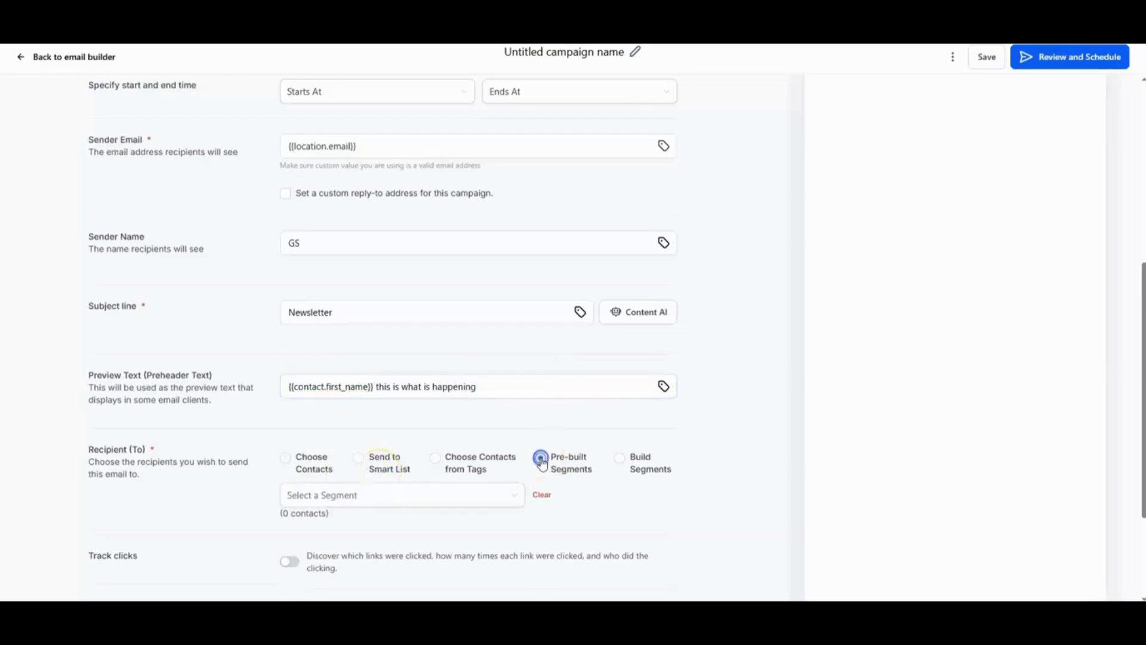
left_click(500, 495)
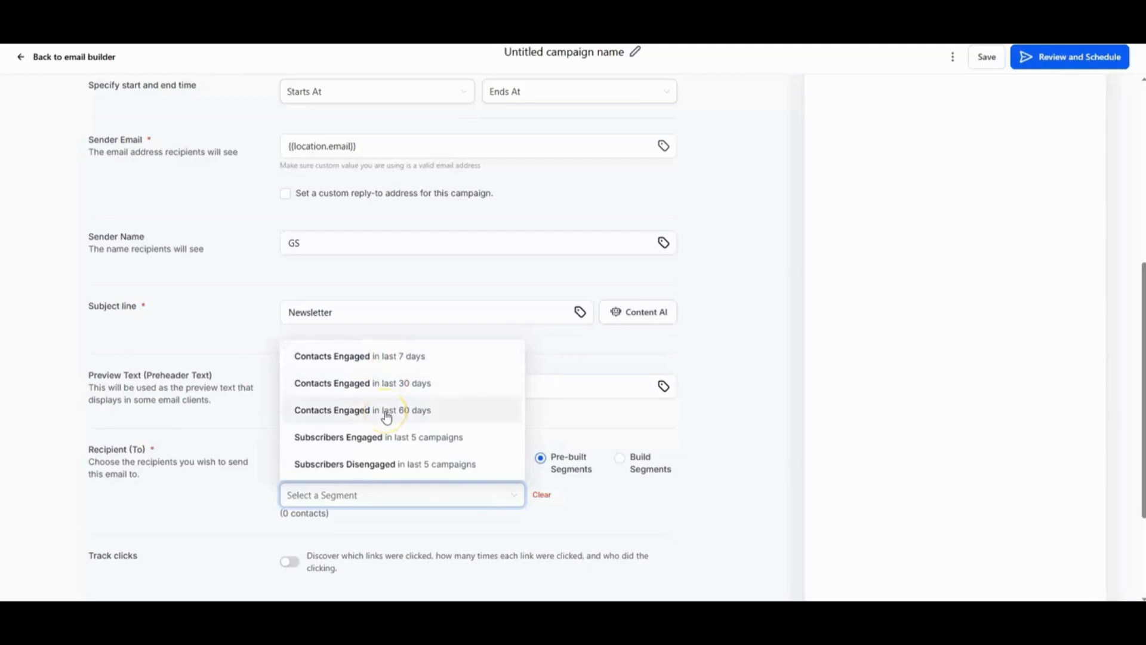
left_click(395, 445)
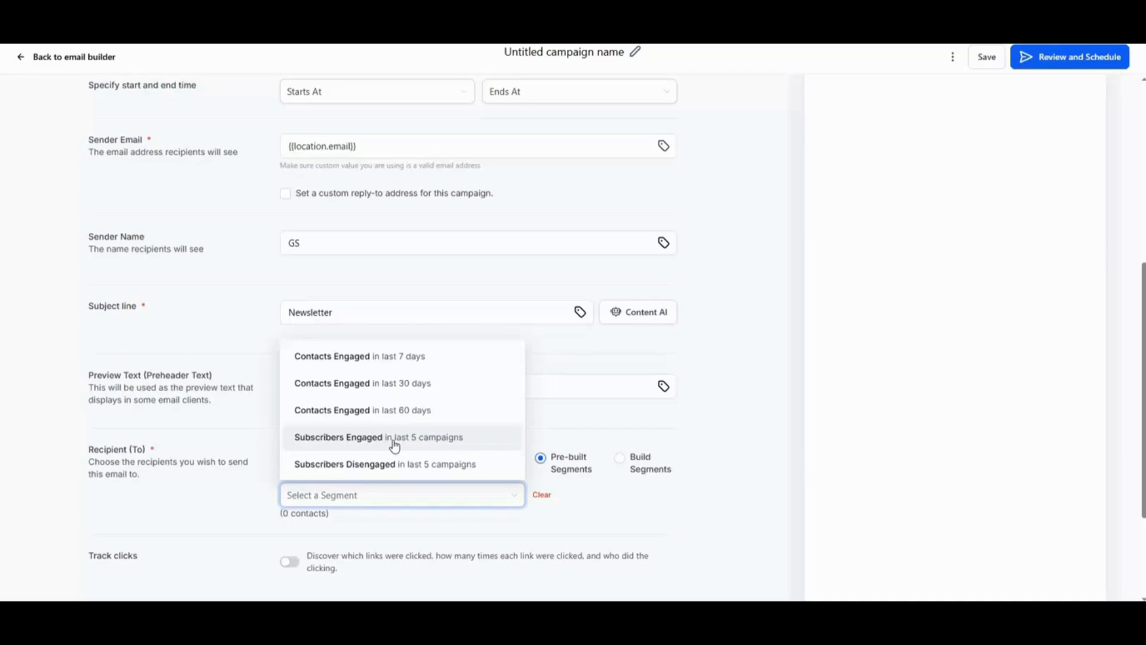
left_click(396, 441)
Step: Look over the completed campaign settings and send the newsletter to review and schedule
scroll(718, 386, "down", 2)
scroll(720, 390, "up", 5)
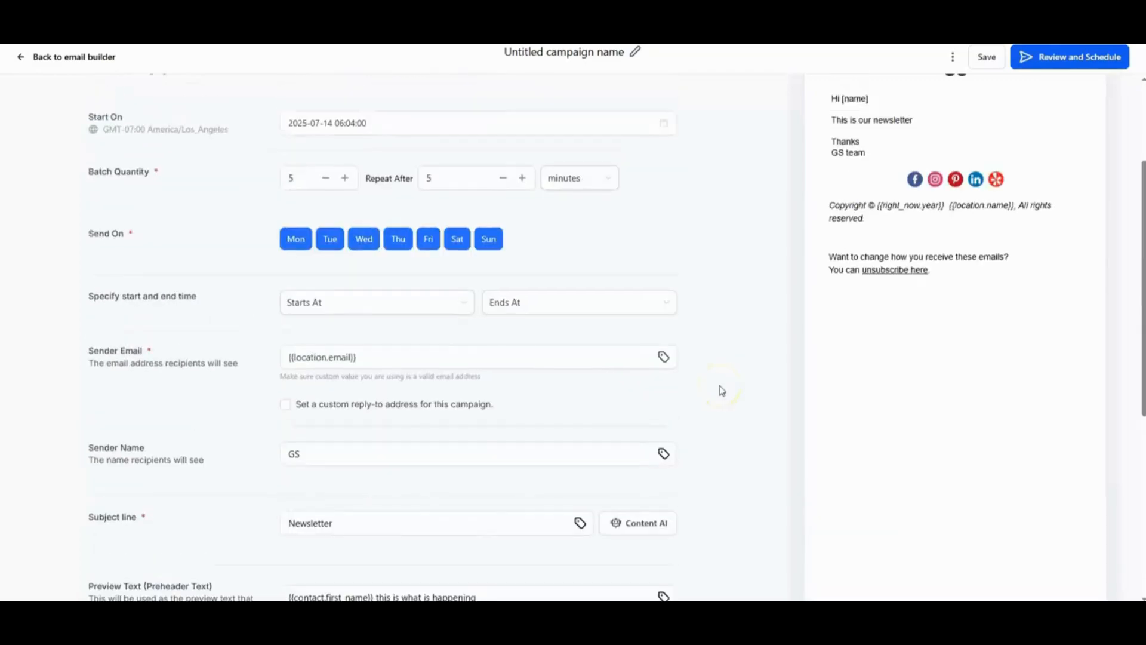
scroll(718, 388, "up", 3)
left_click(1054, 57)
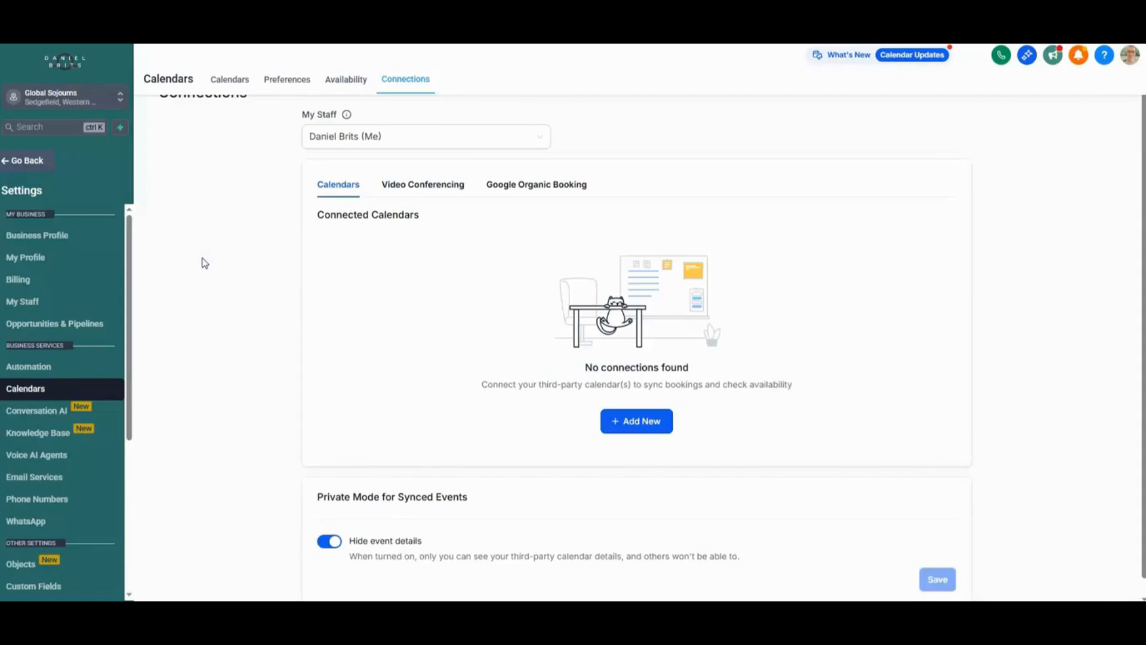
Step: Examine the calendar and video conferencing services offered for a new connection, and the private mode setting for synced events
left_click(33, 306)
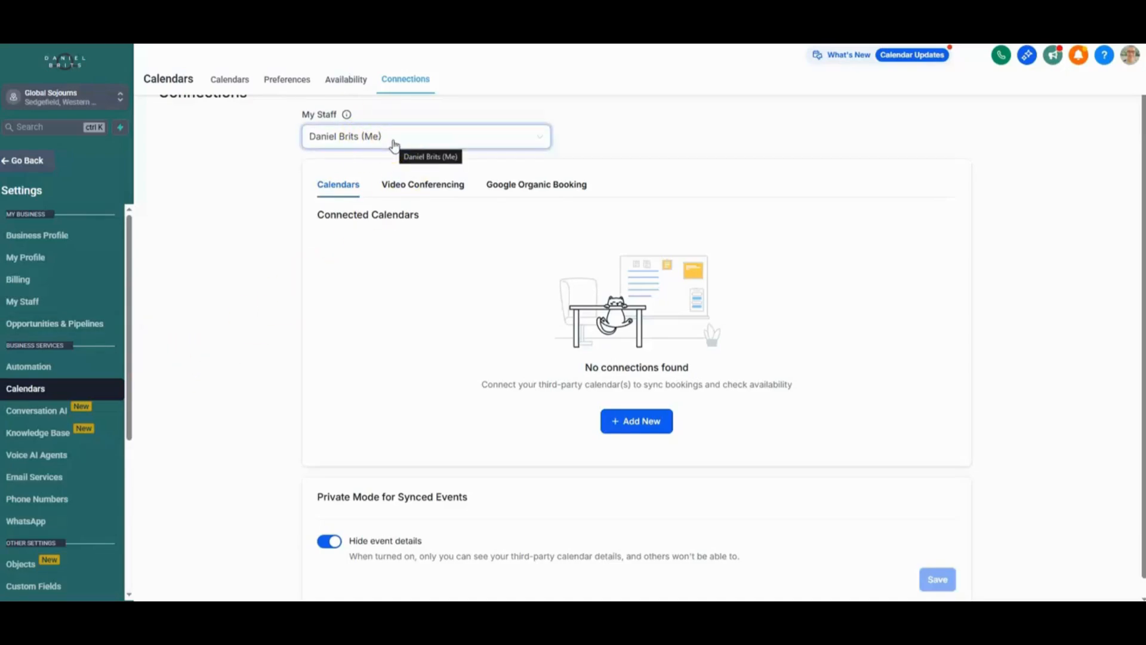
left_click(655, 422)
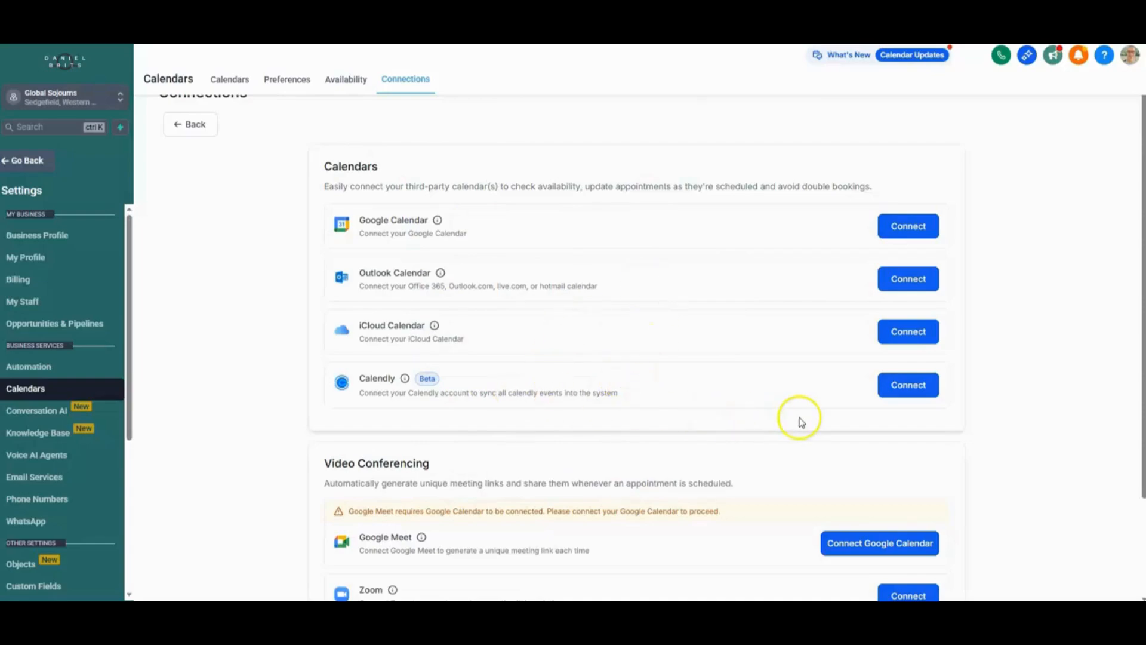
scroll(775, 422, "down", 2)
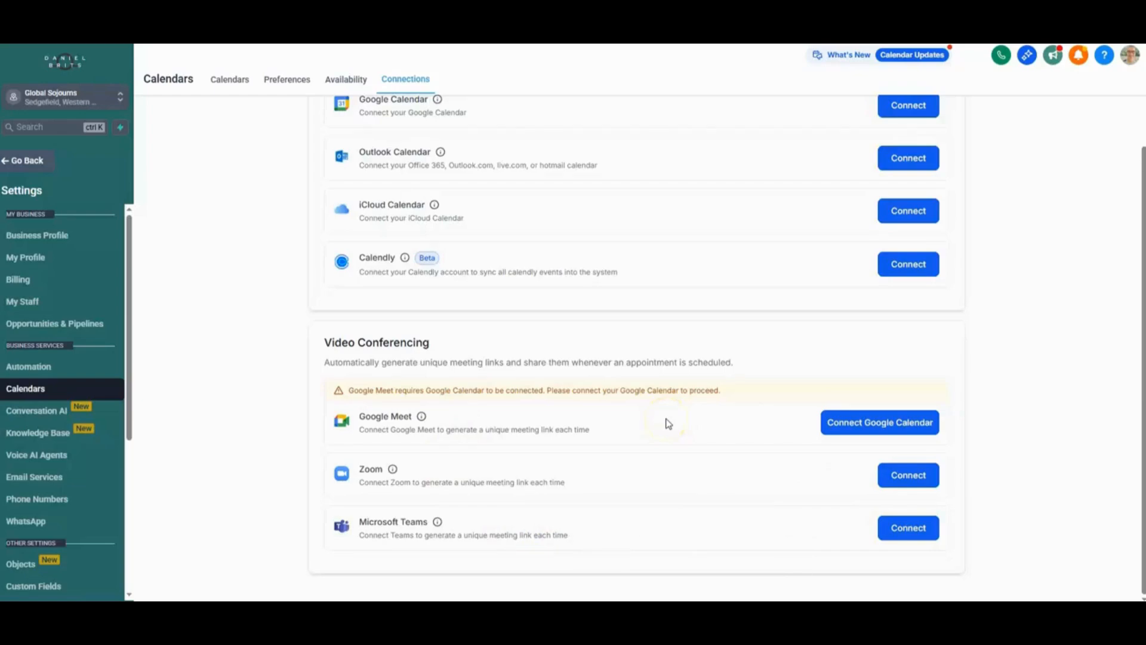
scroll(668, 424, "up", 2)
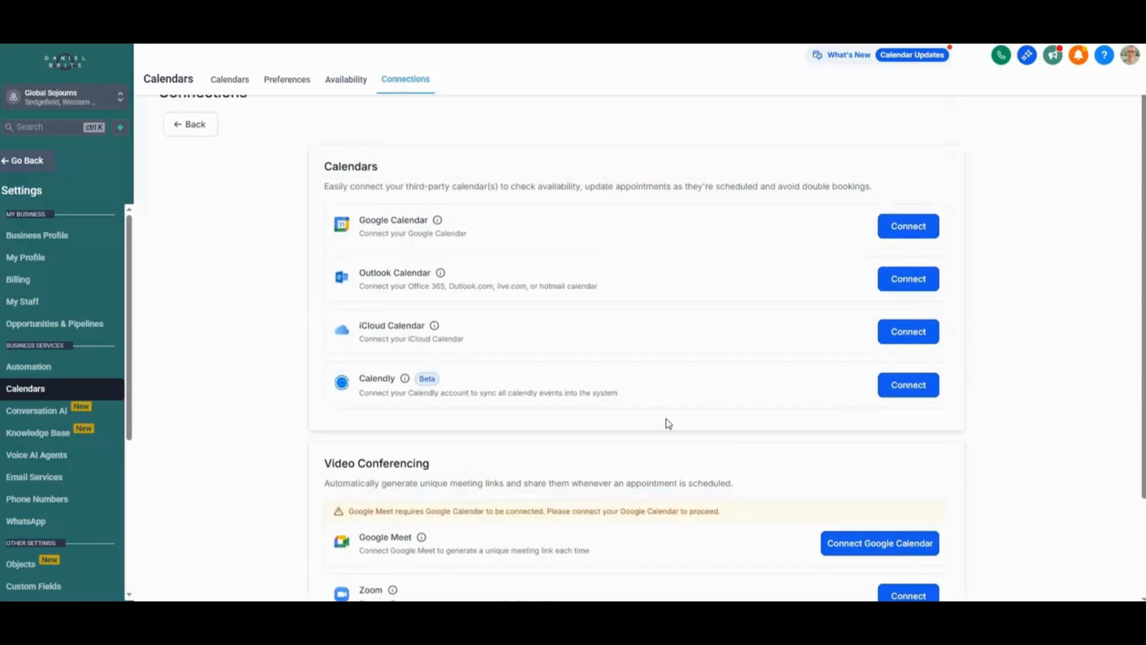
scroll(669, 423, "down", 1)
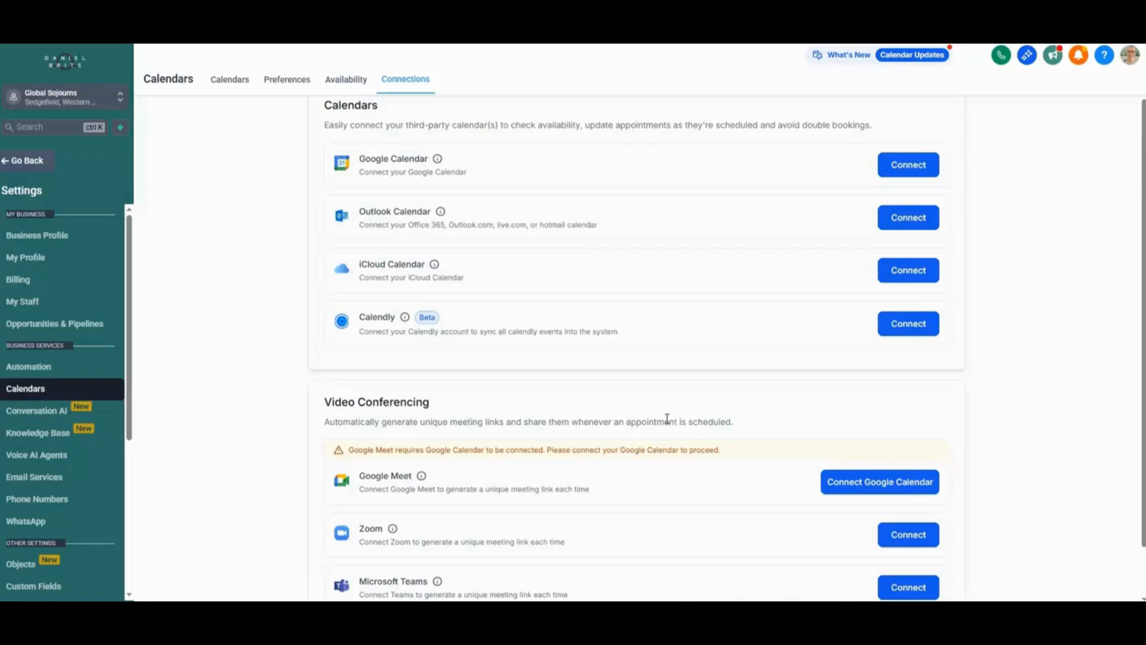
scroll(667, 420, "up", 1)
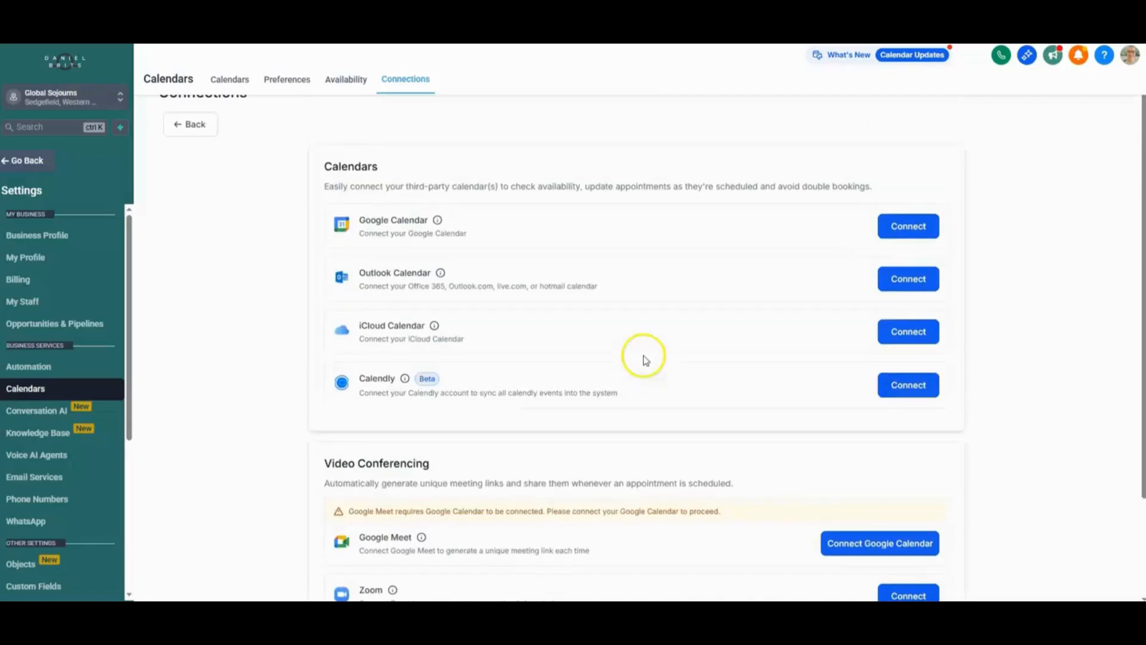
left_click(195, 132)
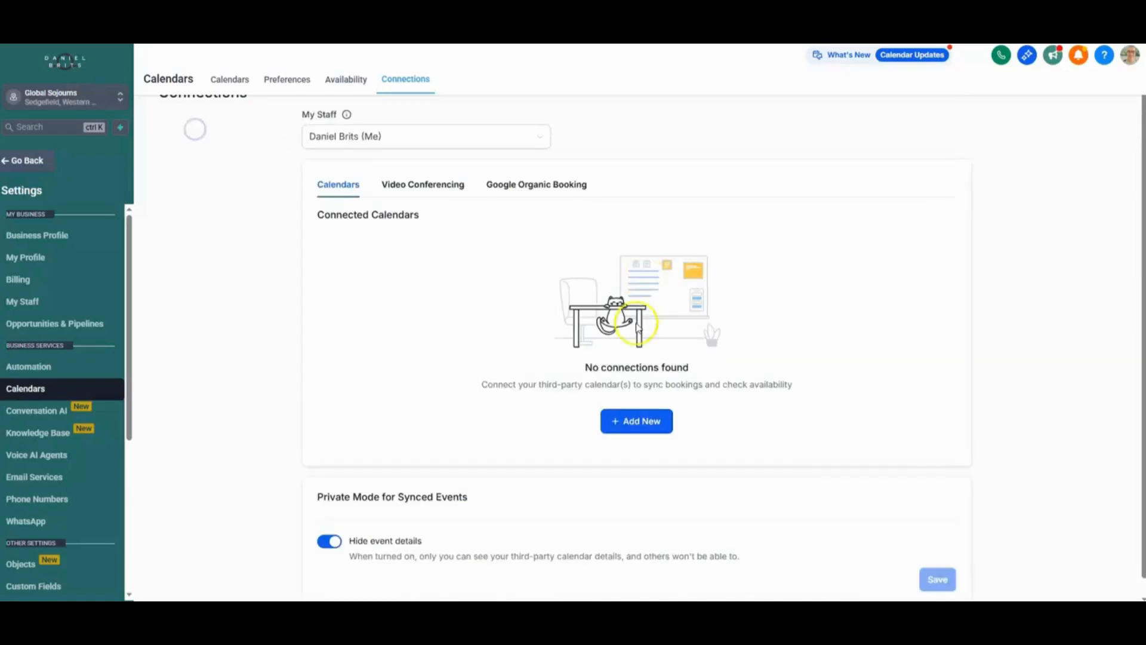
scroll(478, 531, "down", 1)
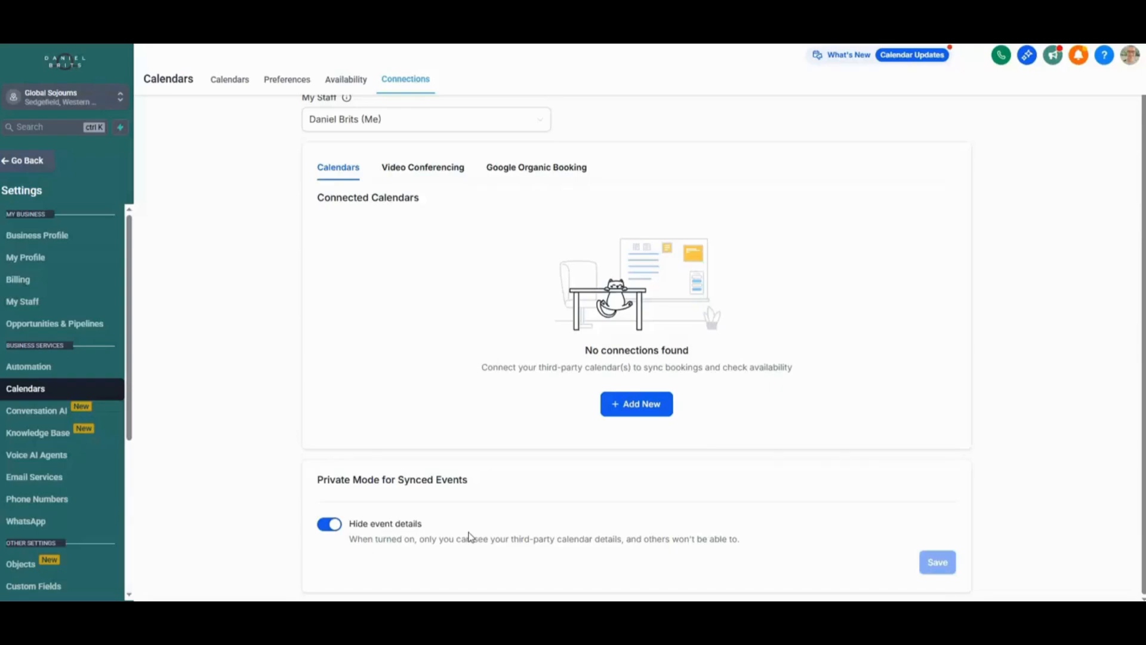
scroll(418, 540, "up", 1)
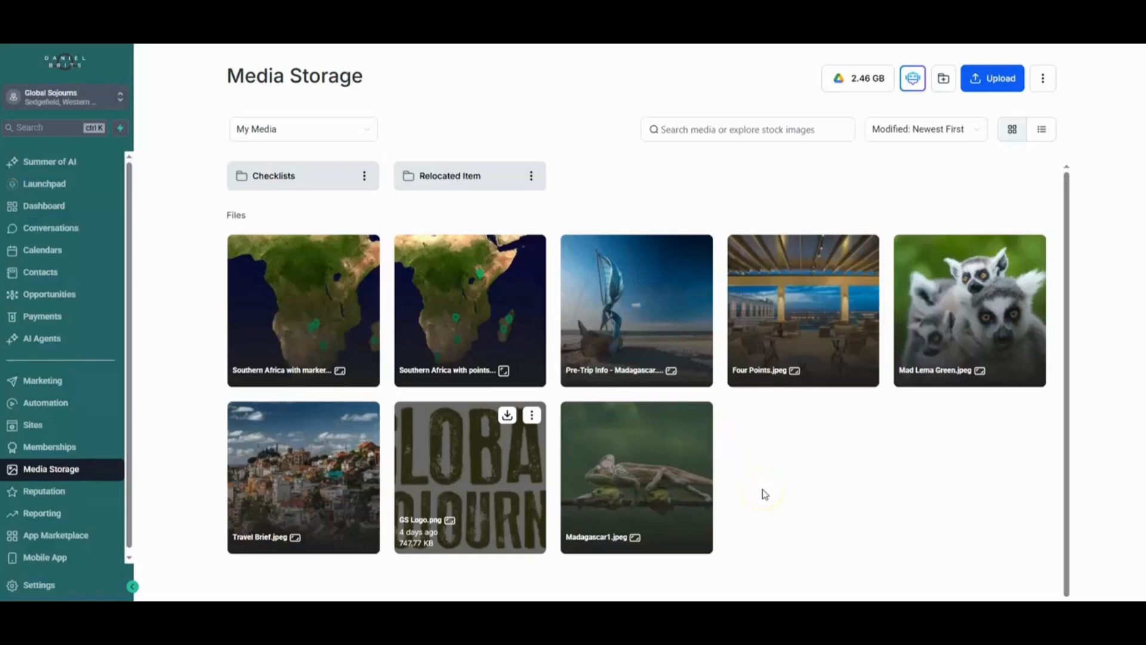
Step: Open the Checklists folder in Media Storage and check the connected Google Drive account's storage use
left_click(282, 178)
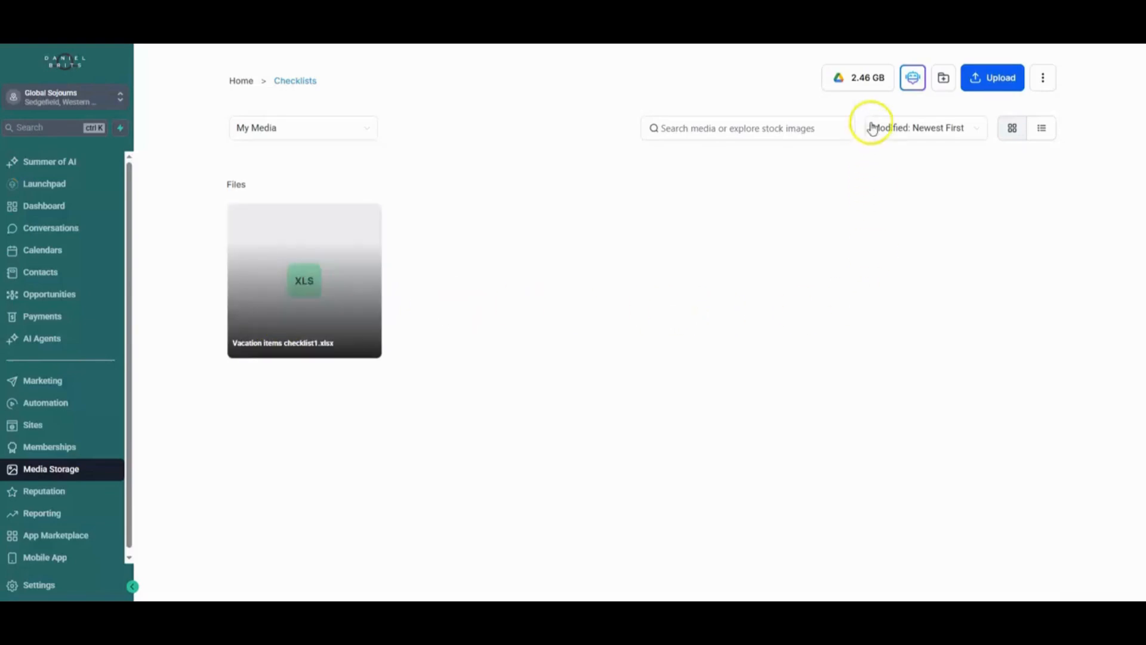
mouse_move(863, 82)
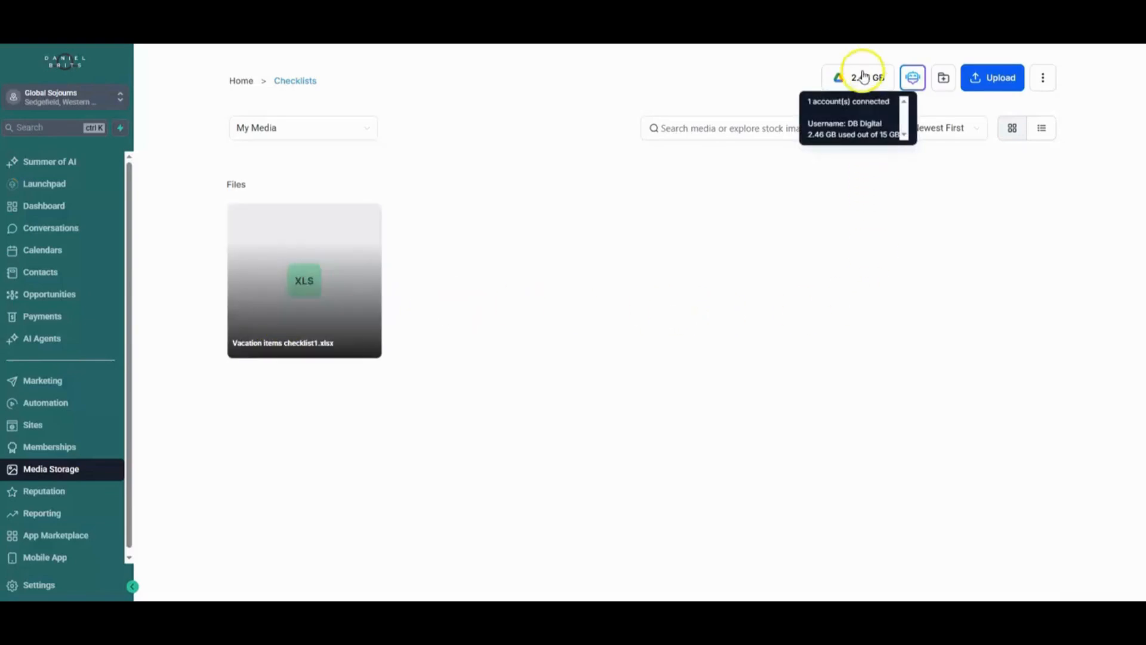
left_click(835, 93)
left_click(747, 193)
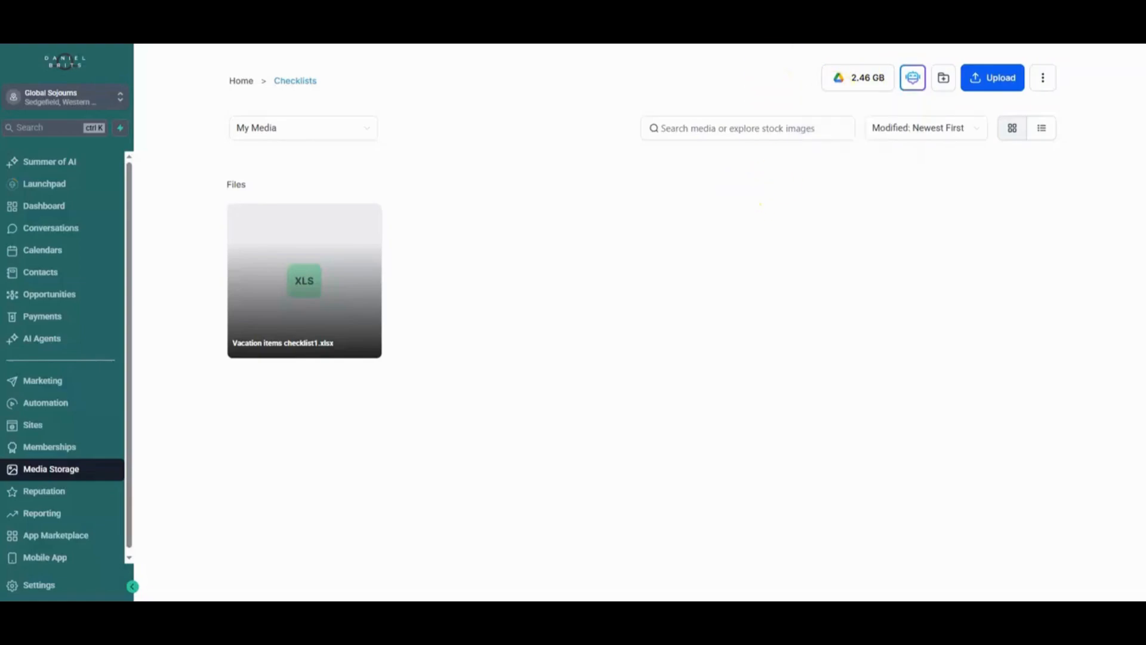
left_click(463, 339)
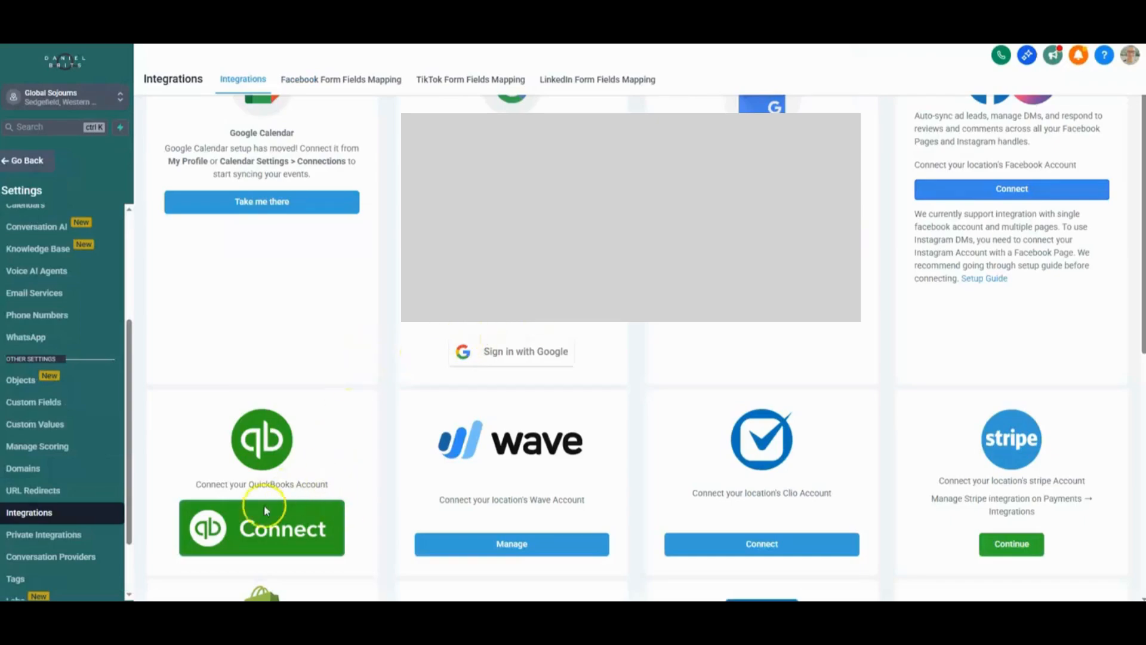
Step: Examine the account's integration options for Google Calendar, Facebook and Instagram, QuickBooks, Wave, Clio and Stripe
scroll(306, 471, "up", 1)
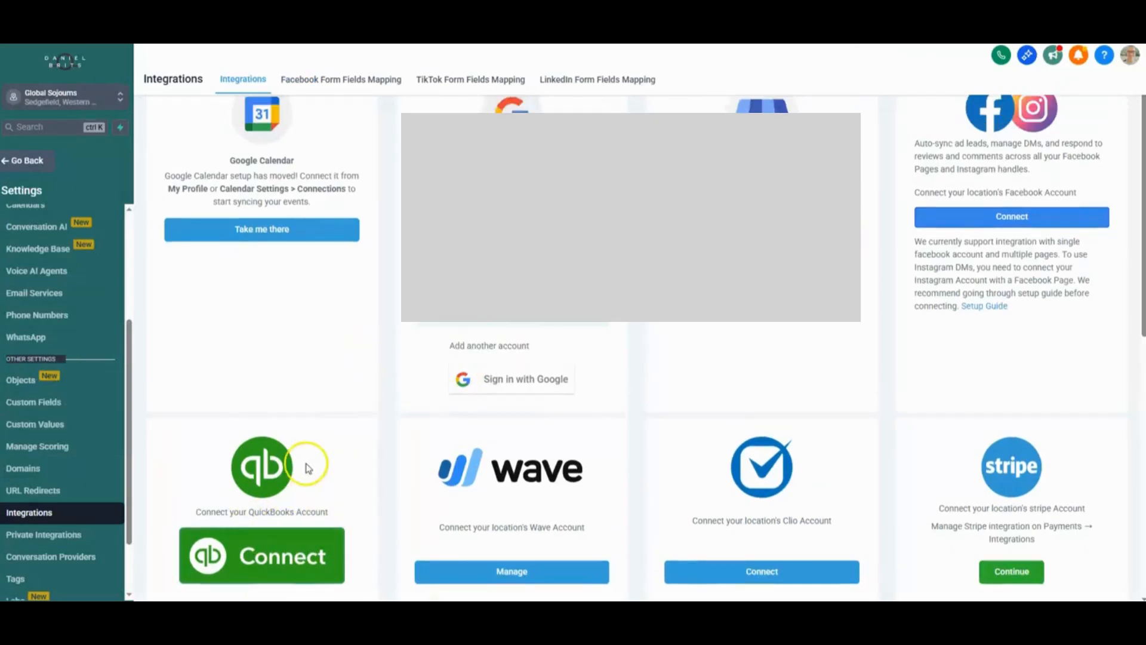
scroll(306, 468, "up", 1)
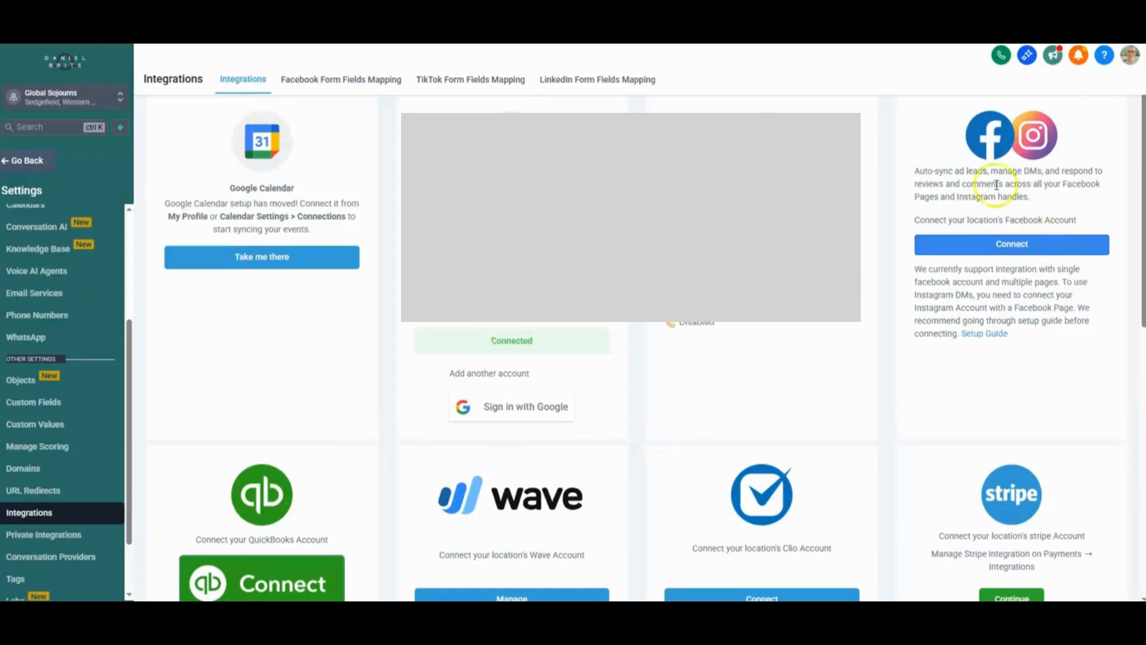
double_click(1037, 172)
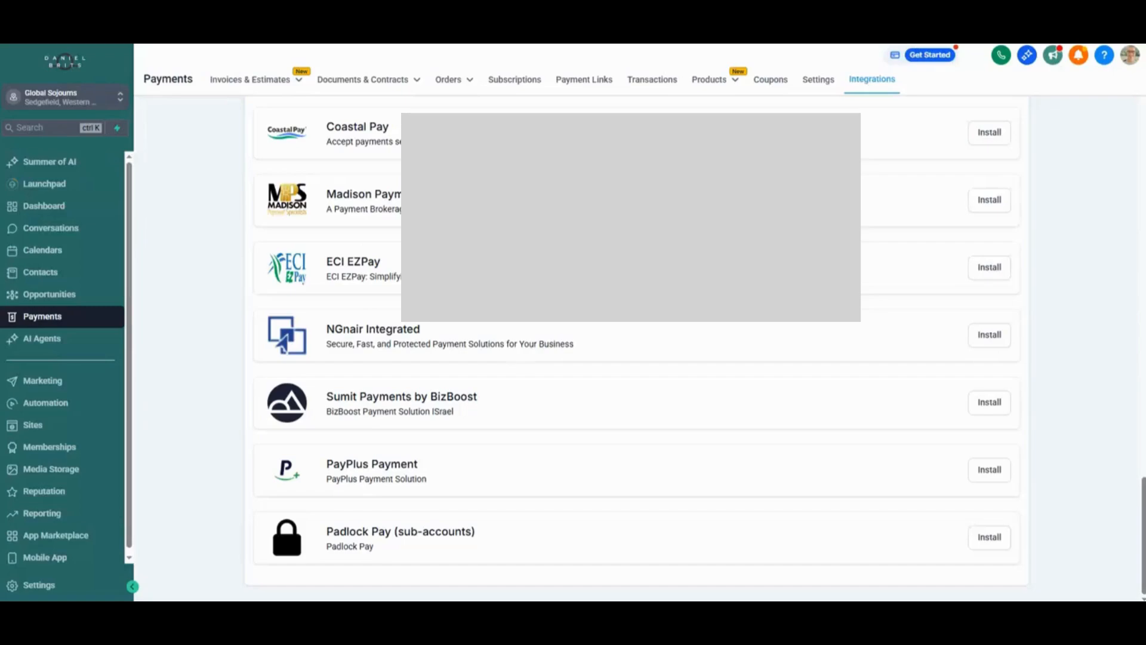
Step: Browse the list of payment provider integrations and inspect the options for invoices and estimates and for documents and contracts
scroll(746, 245, "up", 15)
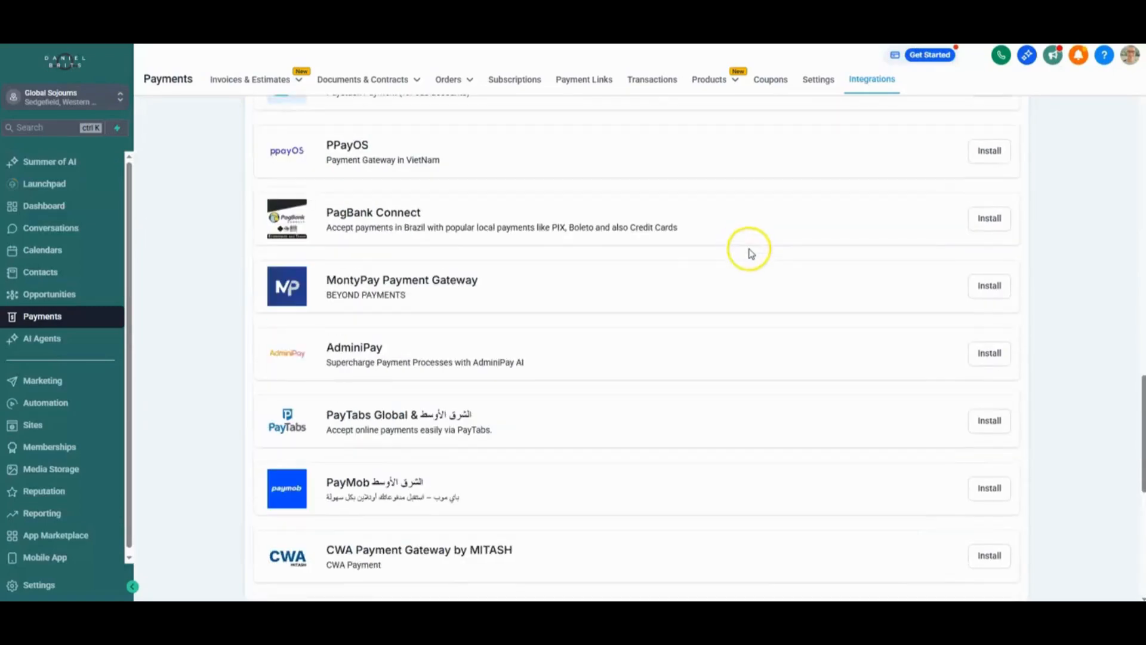
scroll(750, 253, "up", 15)
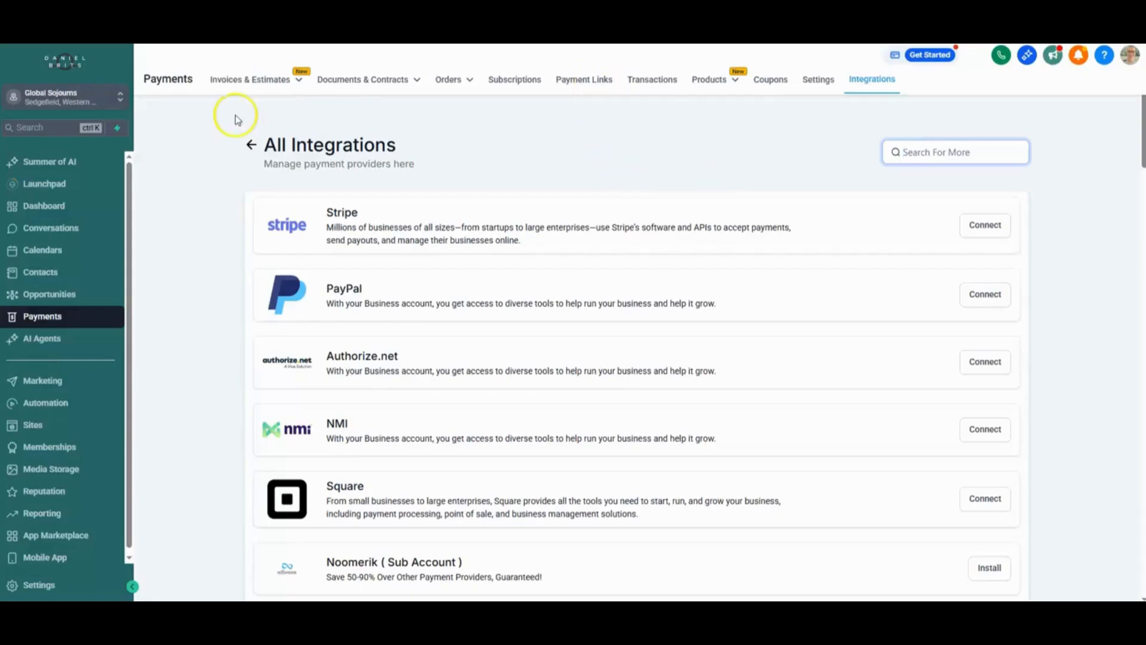
mouse_move(256, 84)
mouse_move(375, 80)
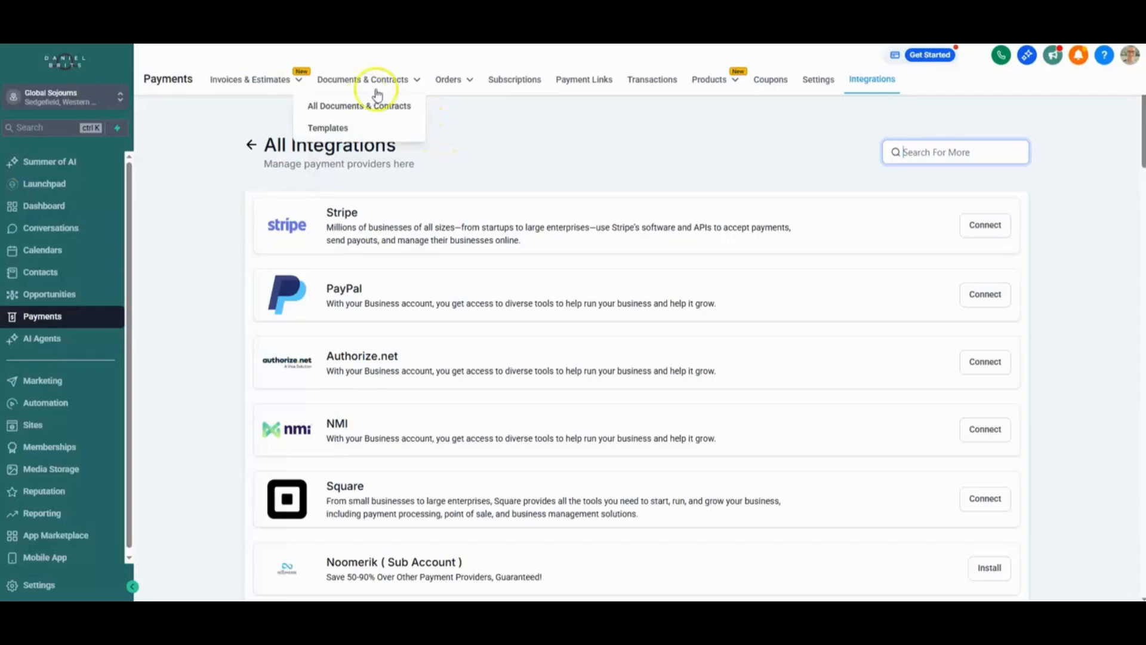